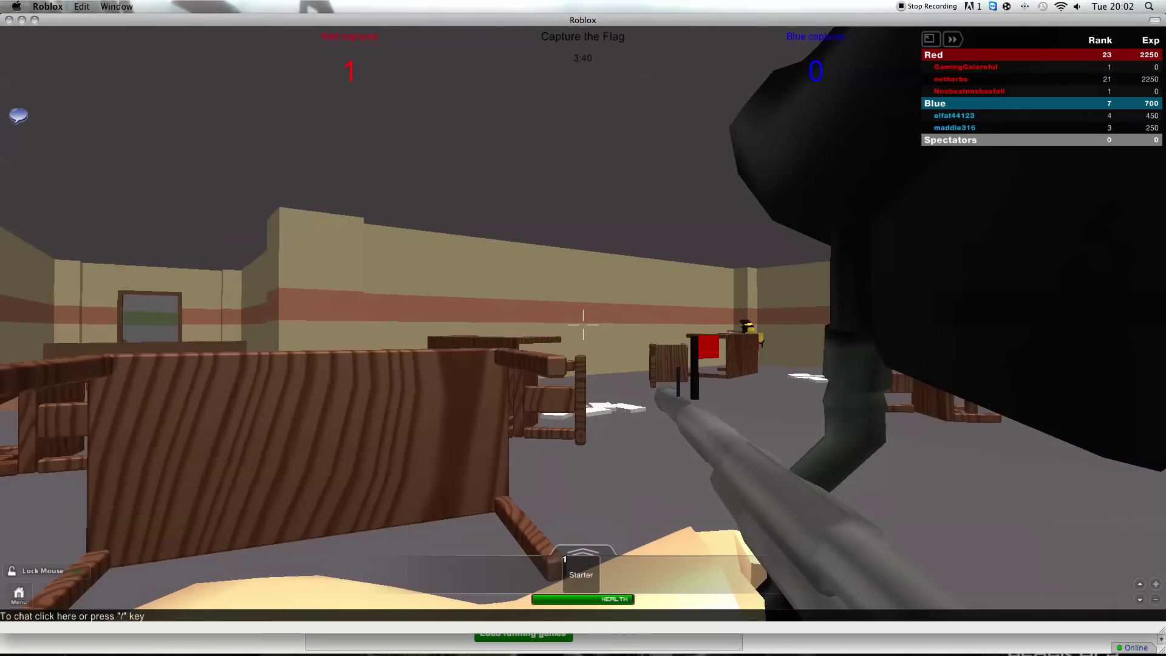
# Look across the first room, walk in and shoot the enemy player dead.
pyautogui.moveTo(584, 327); pyautogui.dragTo(584, 328)
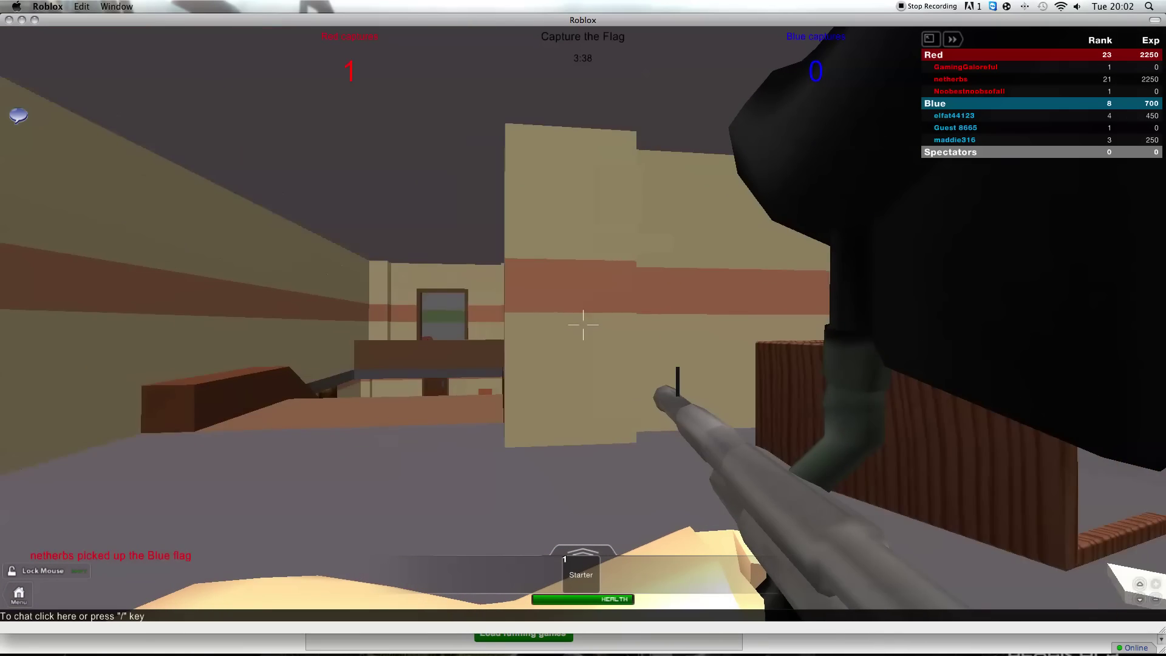
pyautogui.press('w')
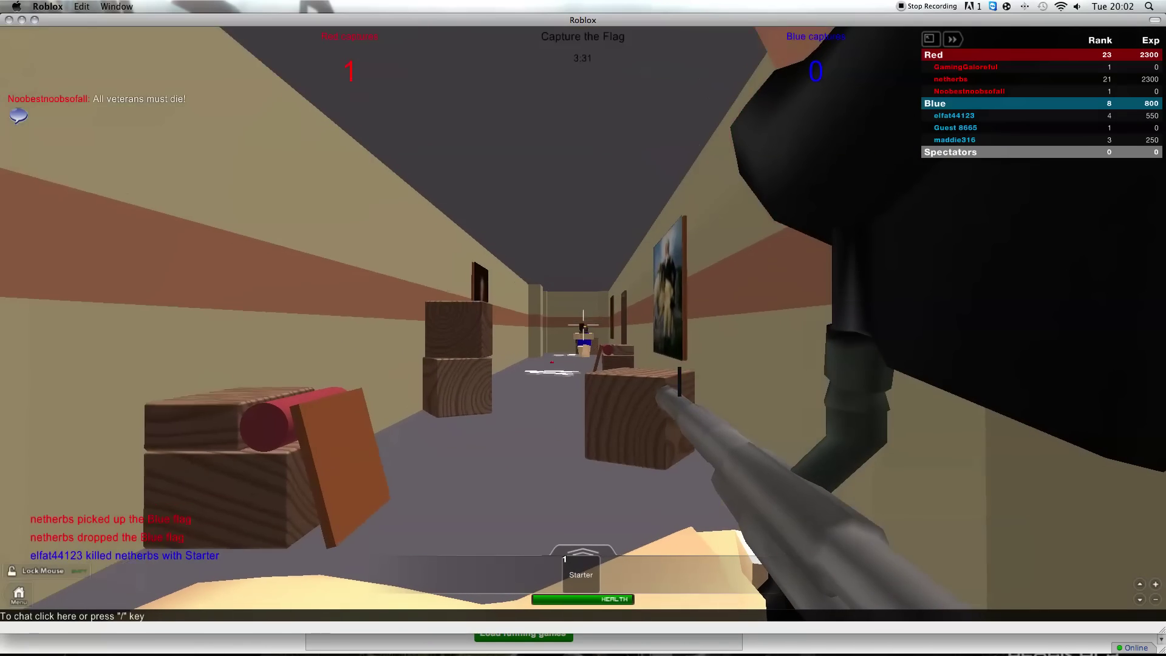
pyautogui.click(583, 328)
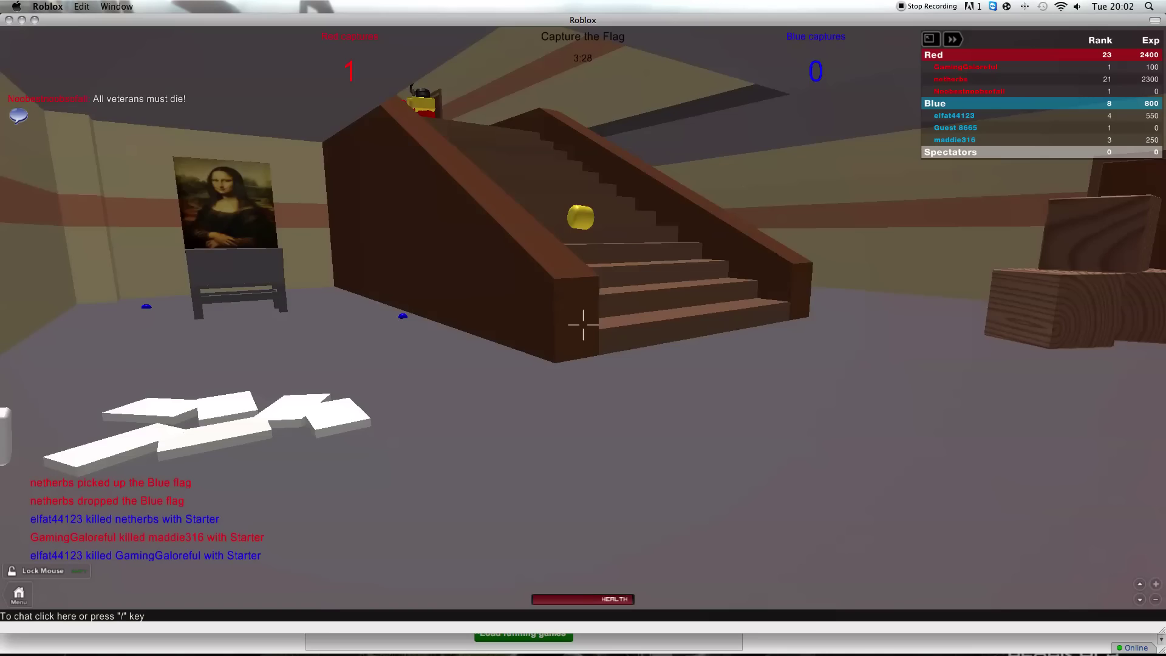
# Climb the stairs into the grey upstairs room and head toward the wooden crates.
pyautogui.press('w')
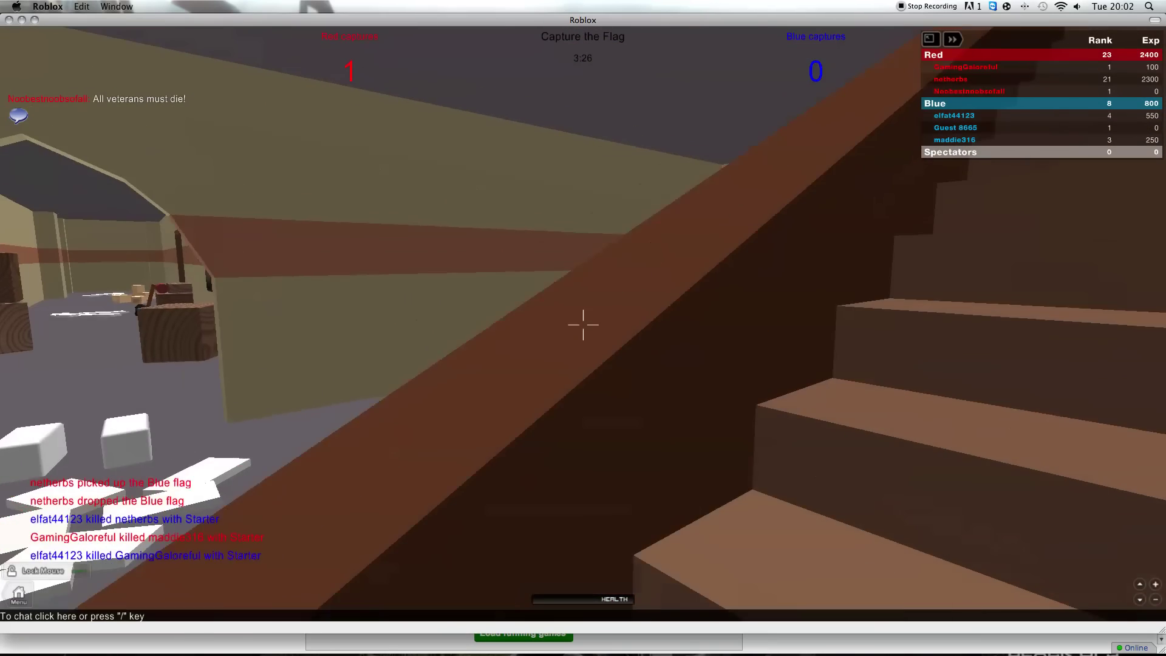
pyautogui.press('w')
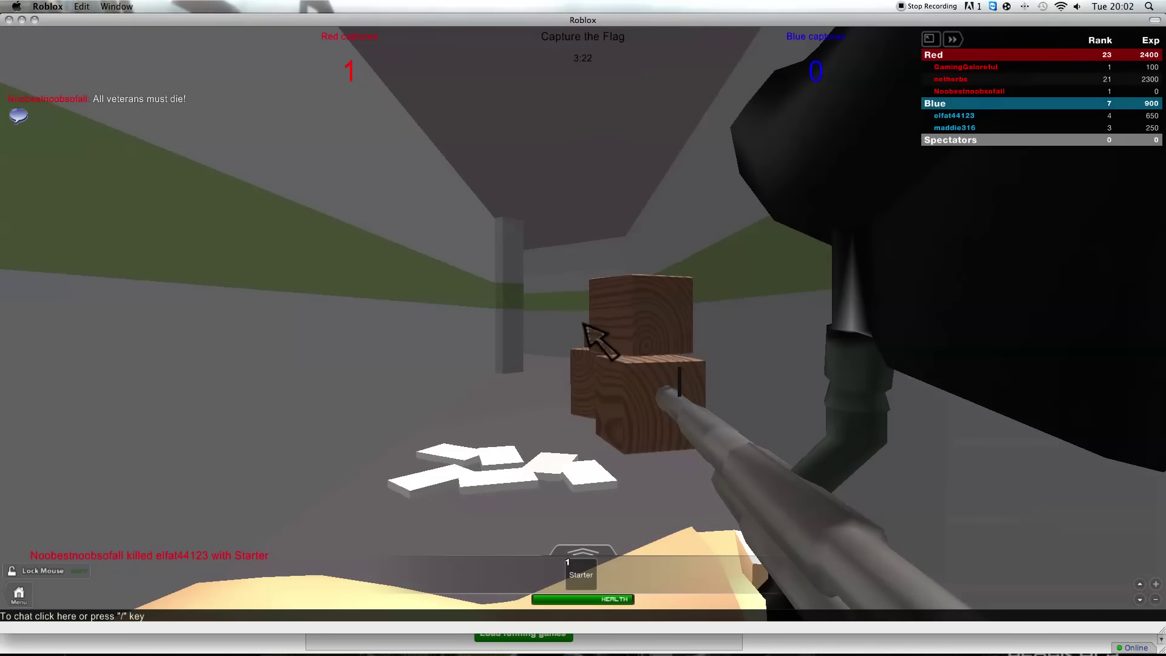
pyautogui.press('w')
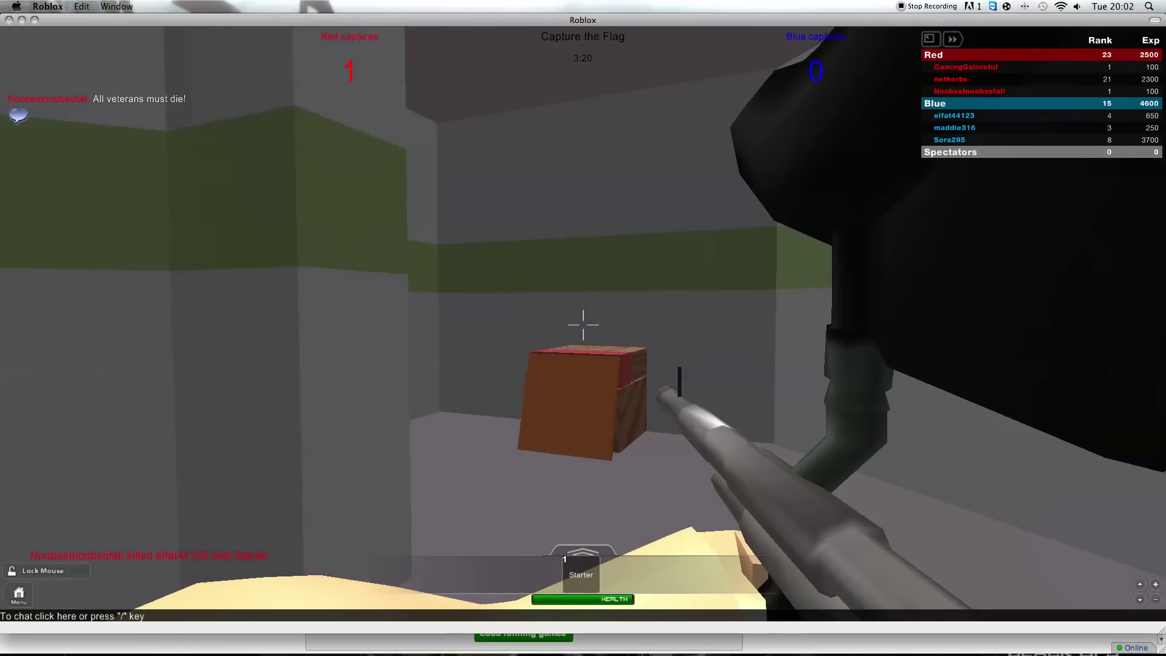
pyautogui.press('w')
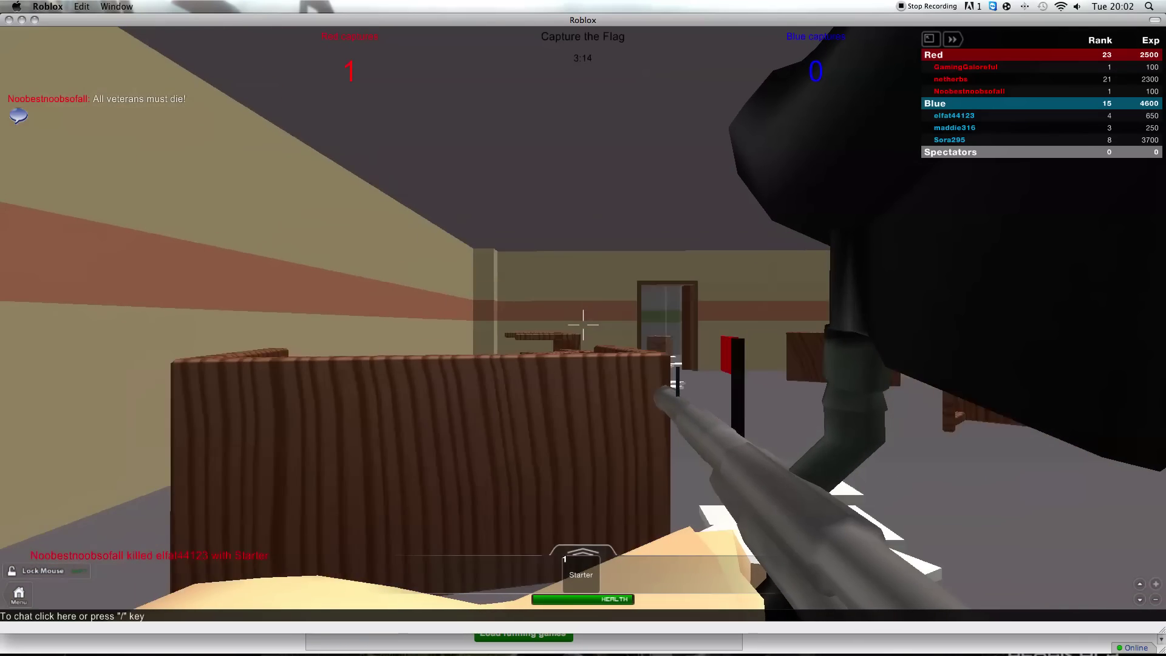
pyautogui.press('w')
pyautogui.press('w')
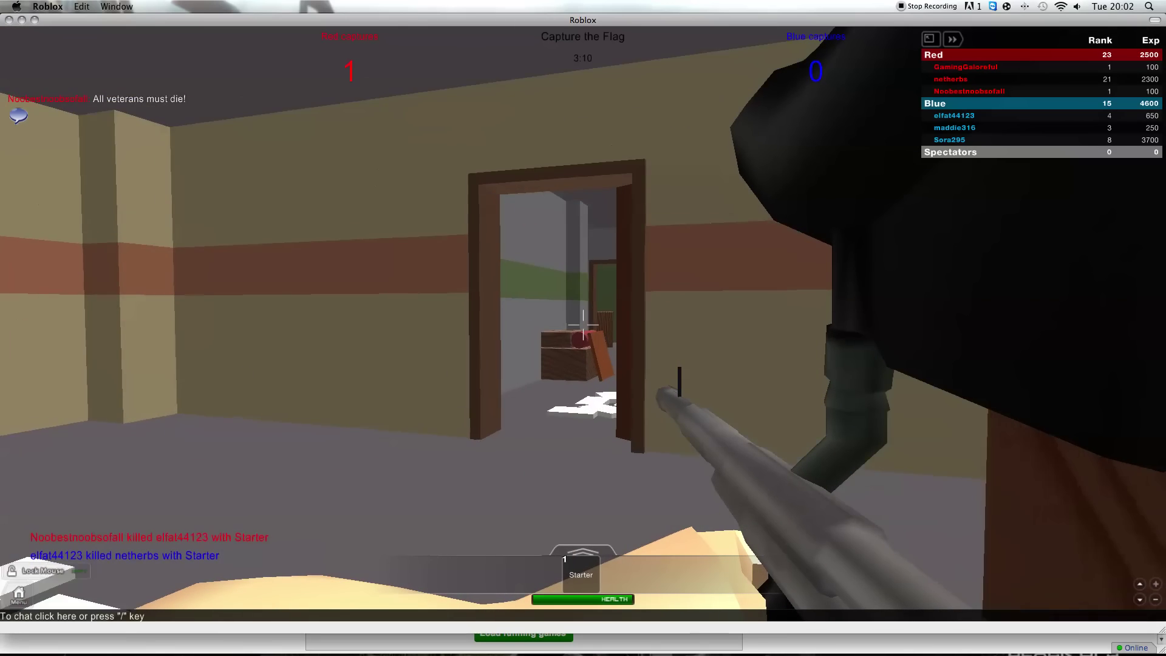
# Move through the doorways and down the hallway past the crates into the next corridor.
pyautogui.press('w')
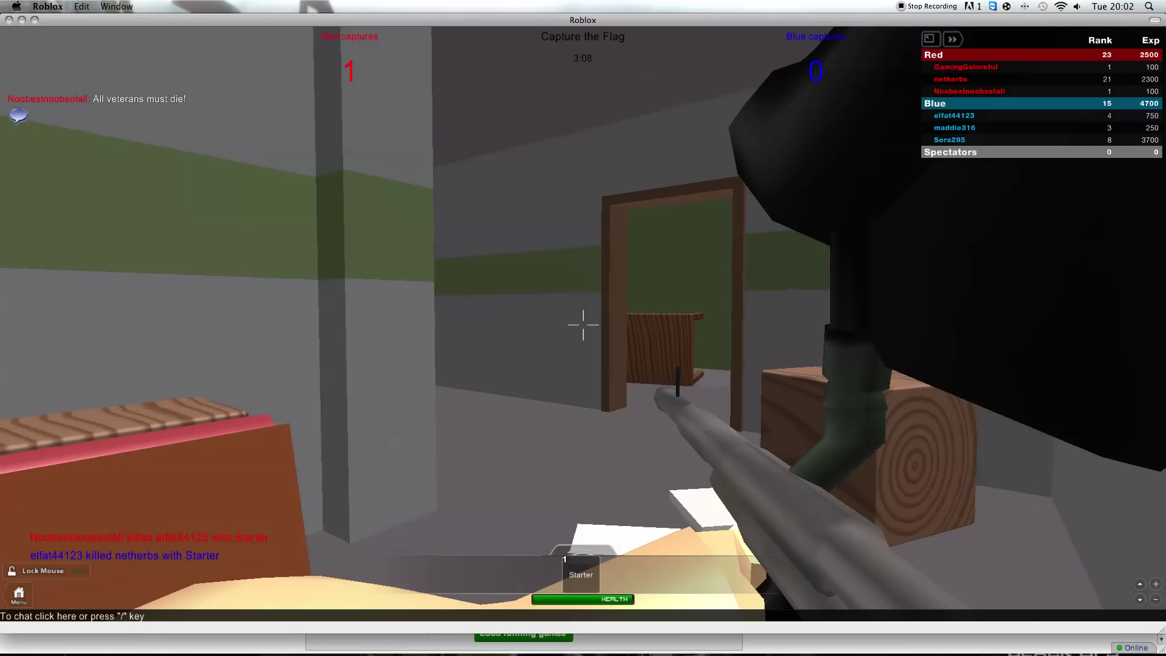
pyautogui.press('w')
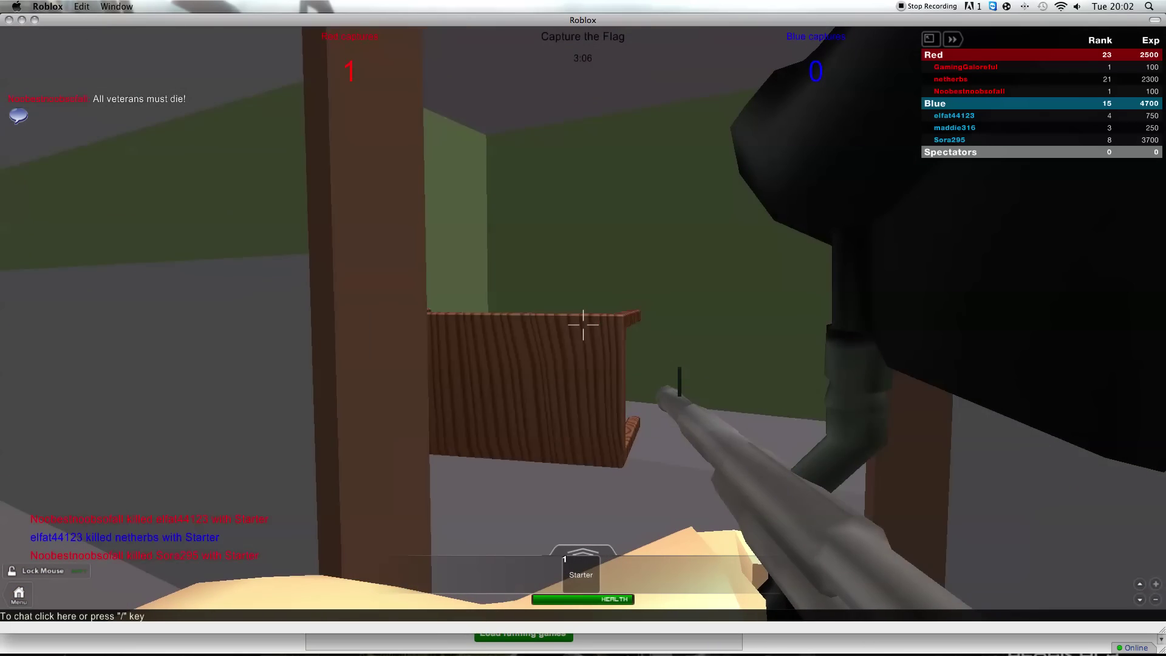
pyautogui.press('w')
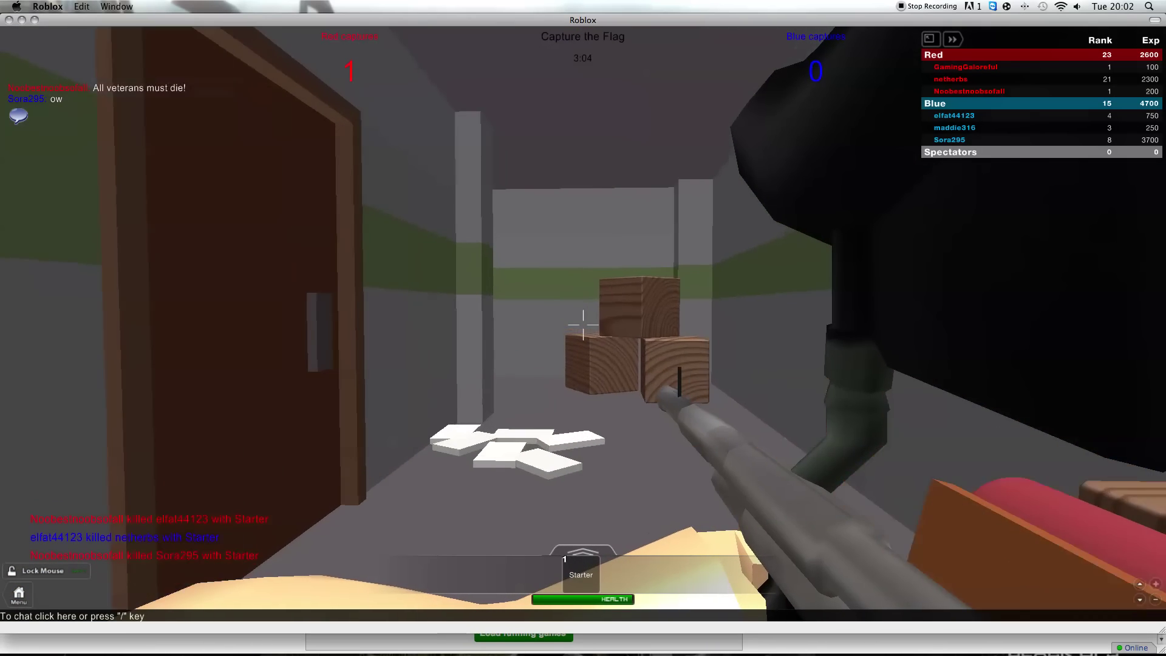
pyautogui.press('w')
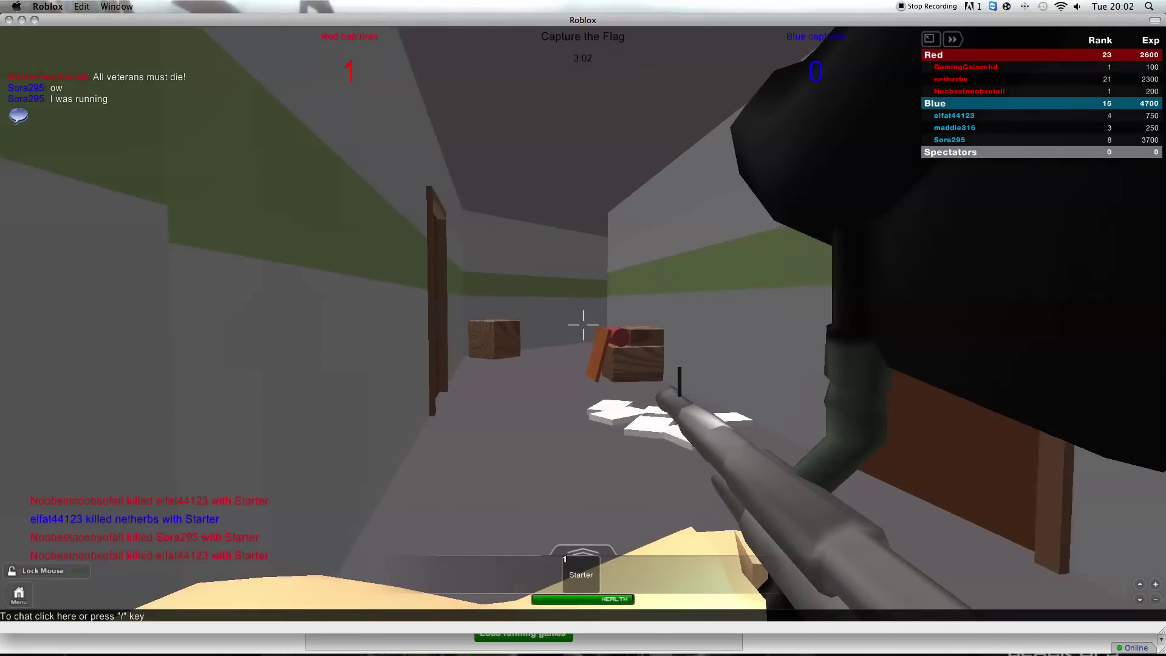
pyautogui.press('w')
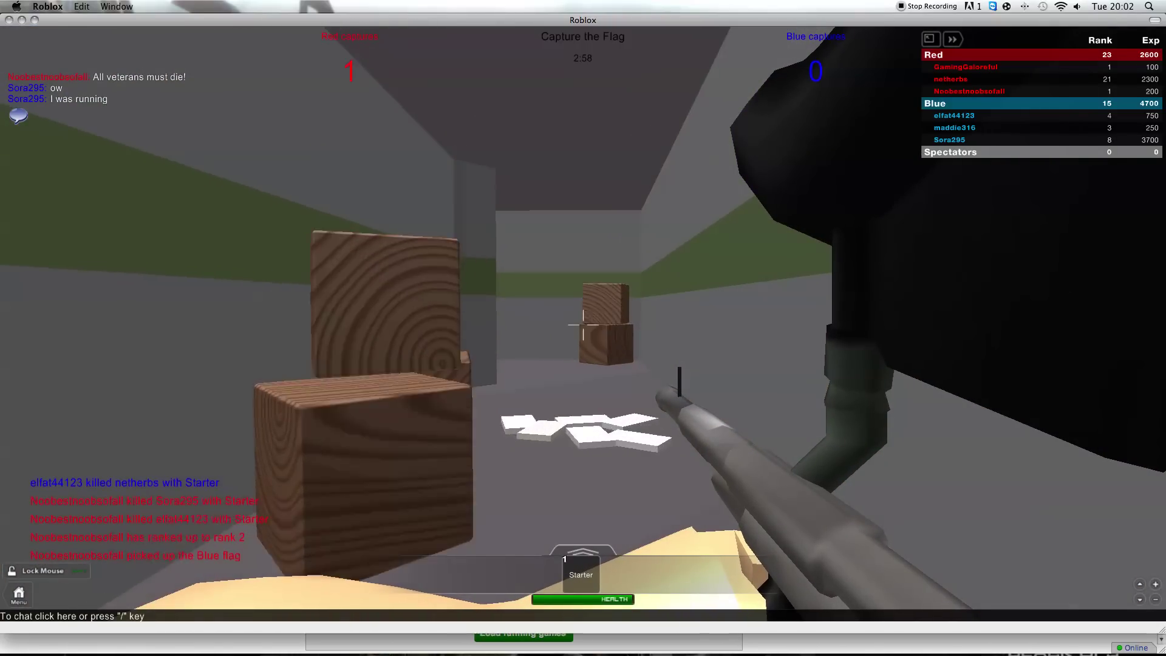
pyautogui.press('w')
pyautogui.press('w')
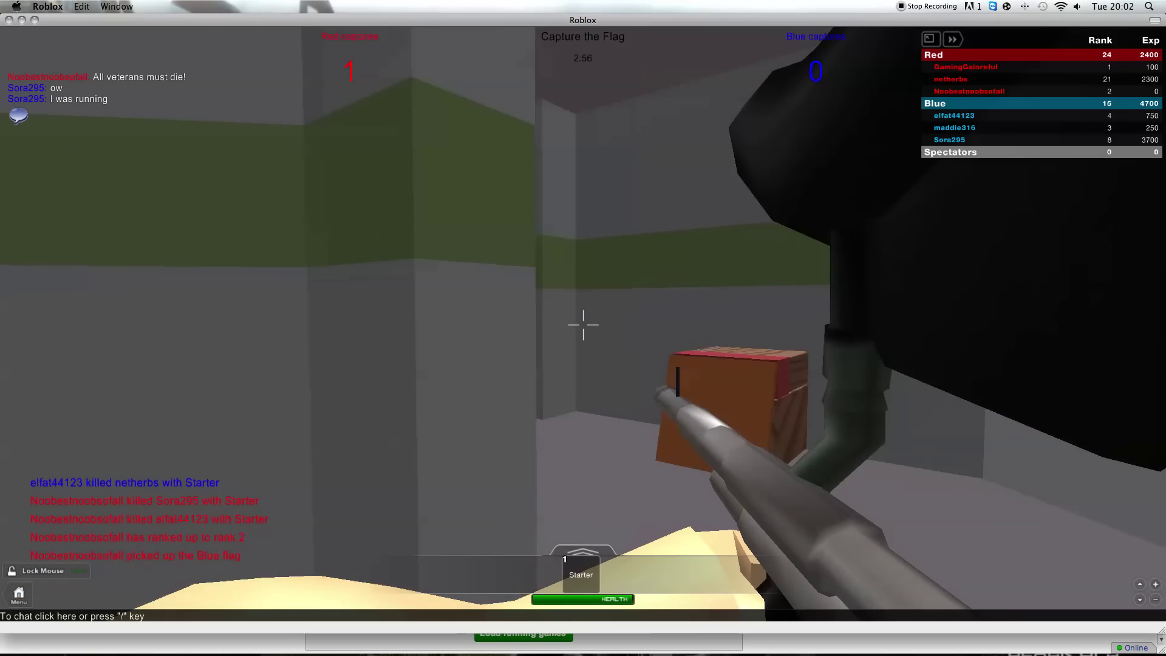
pyautogui.press('w')
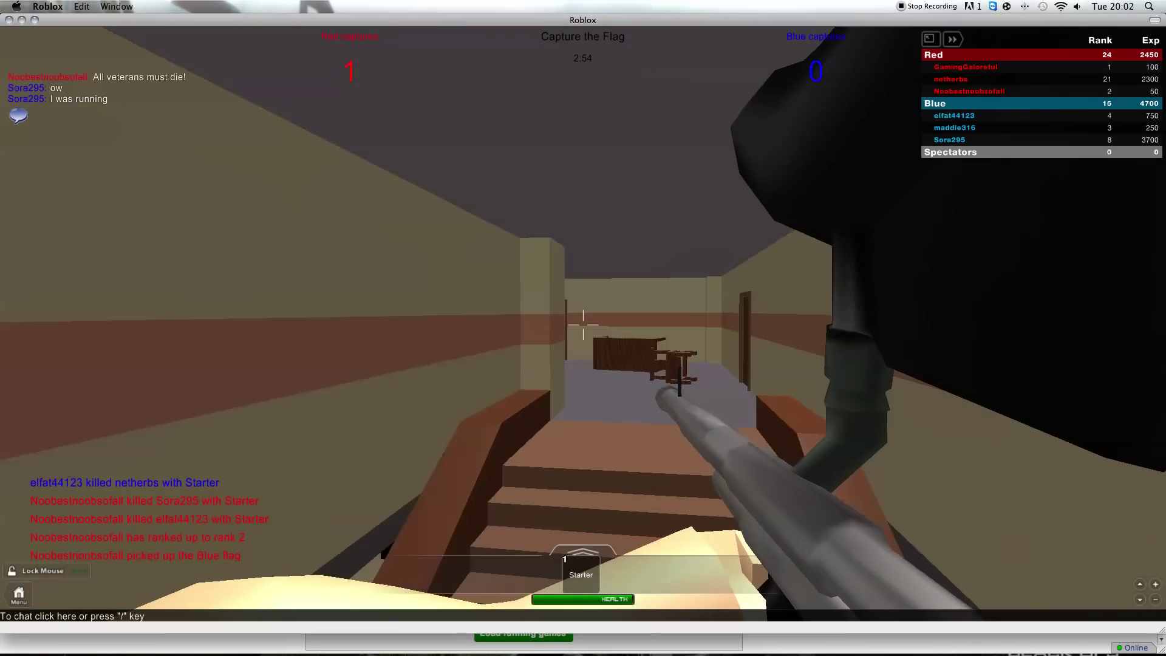
# Shoot down two Blue players in the room with arches.
pyautogui.click(583, 323)
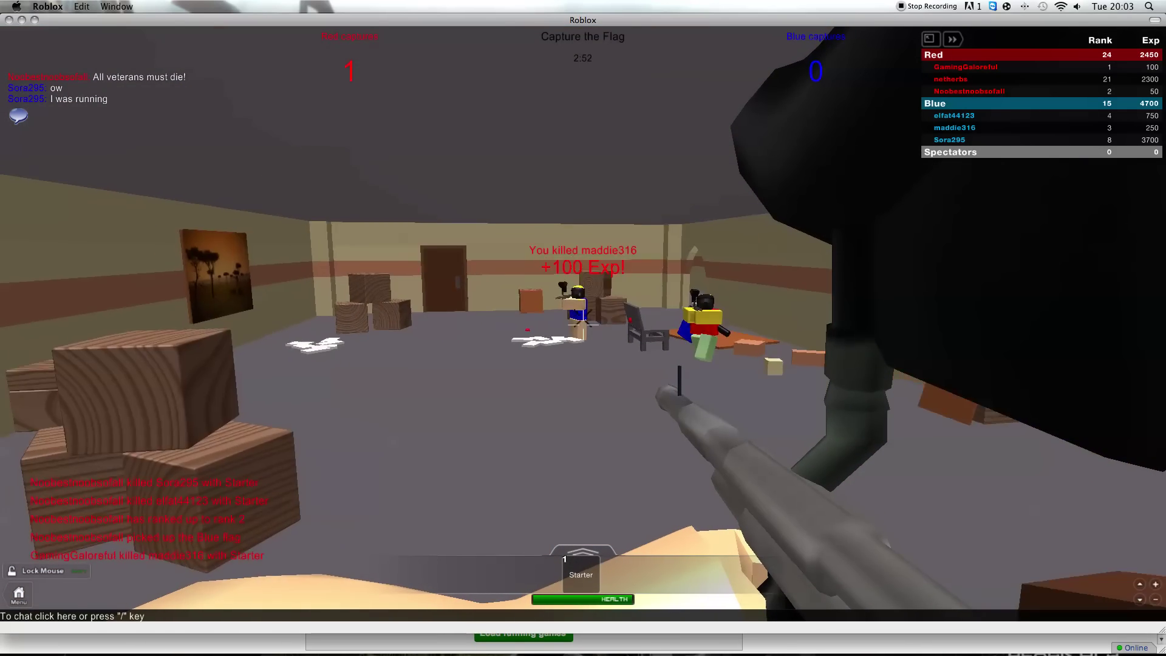
pyautogui.press('w')
pyautogui.press('w')
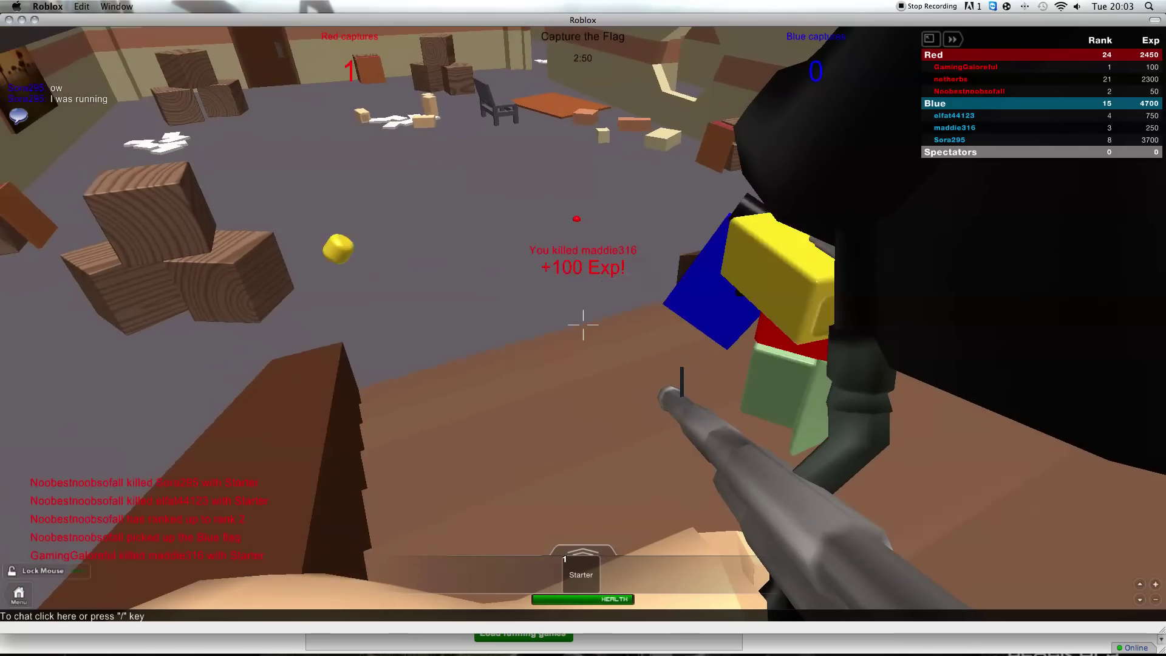
pyautogui.press('w')
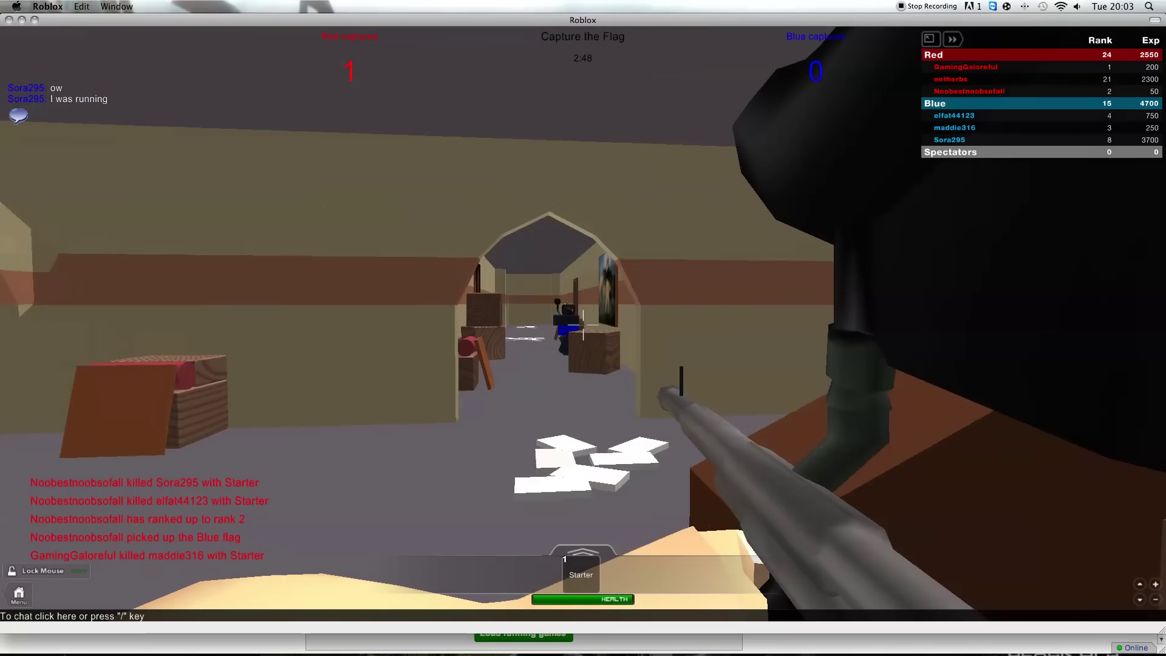
pyautogui.click(583, 323)
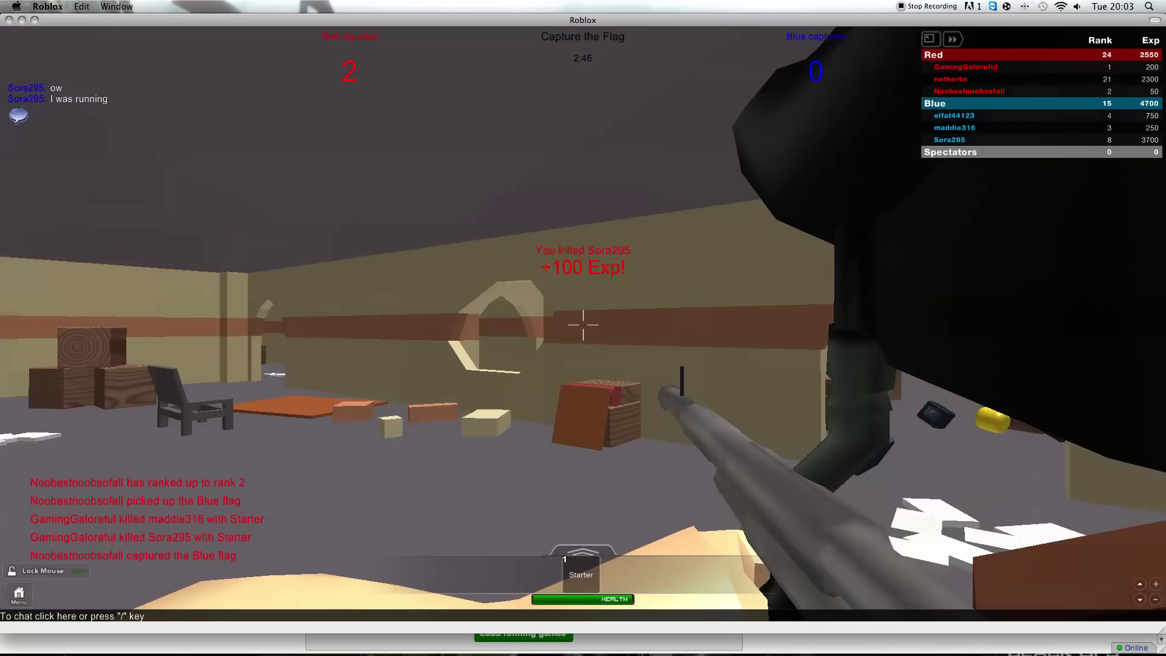
pyautogui.press('w')
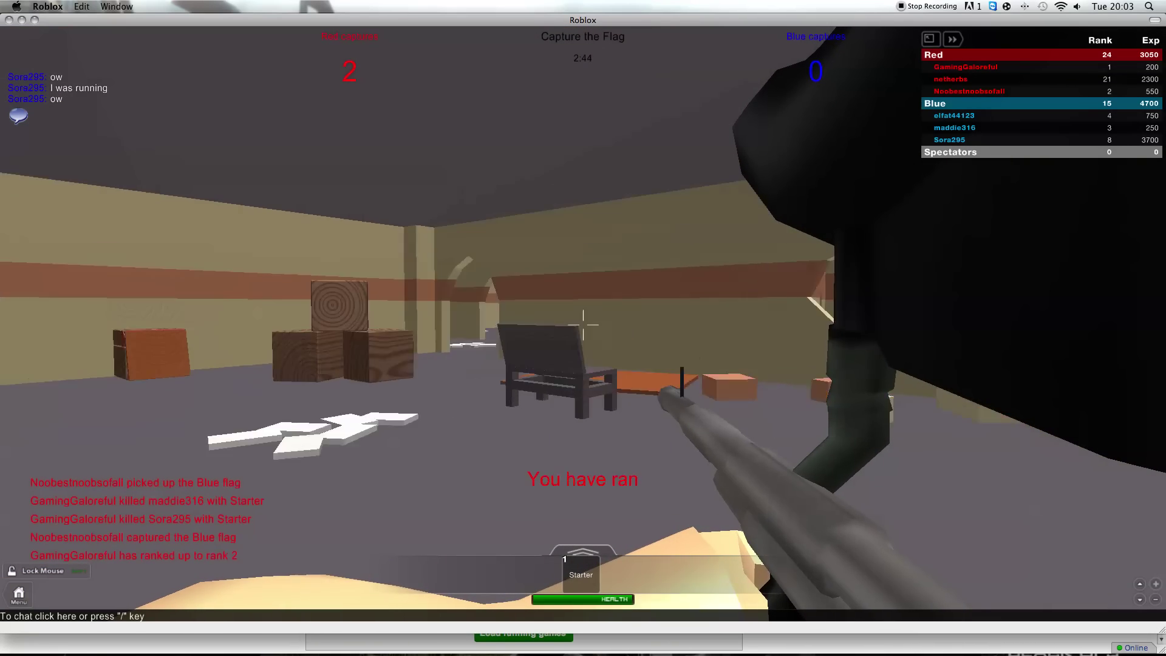
pyautogui.press('w')
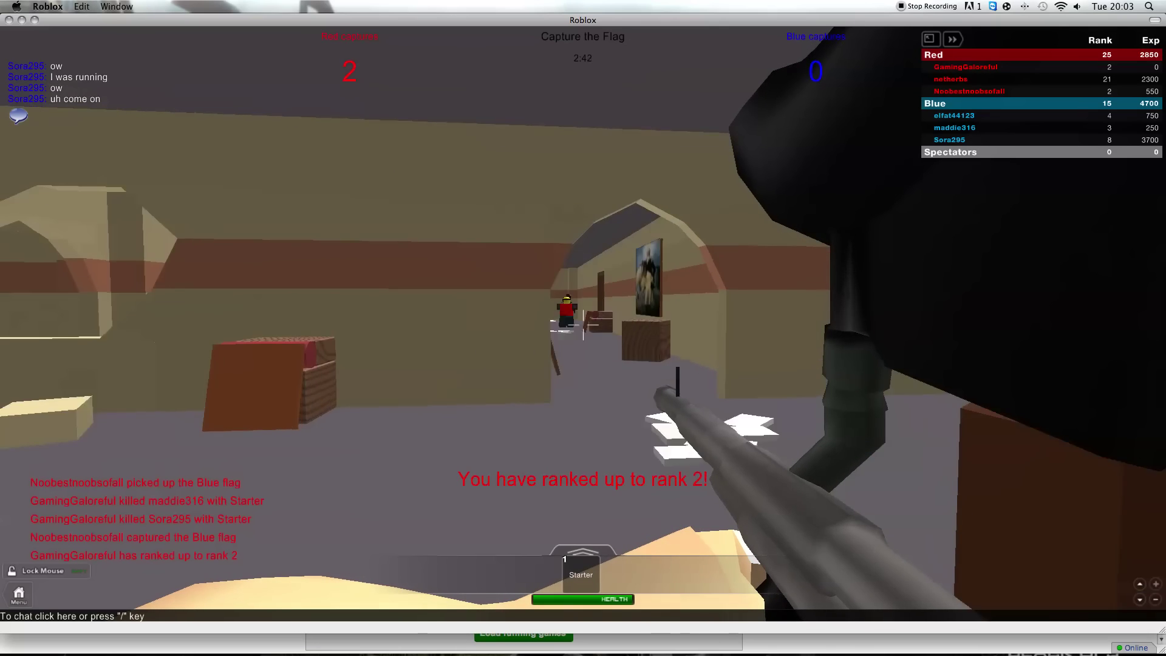
# Go through the corridor and archway, grab the Blue flag, and face the approaching enemy.
pyautogui.press('w')
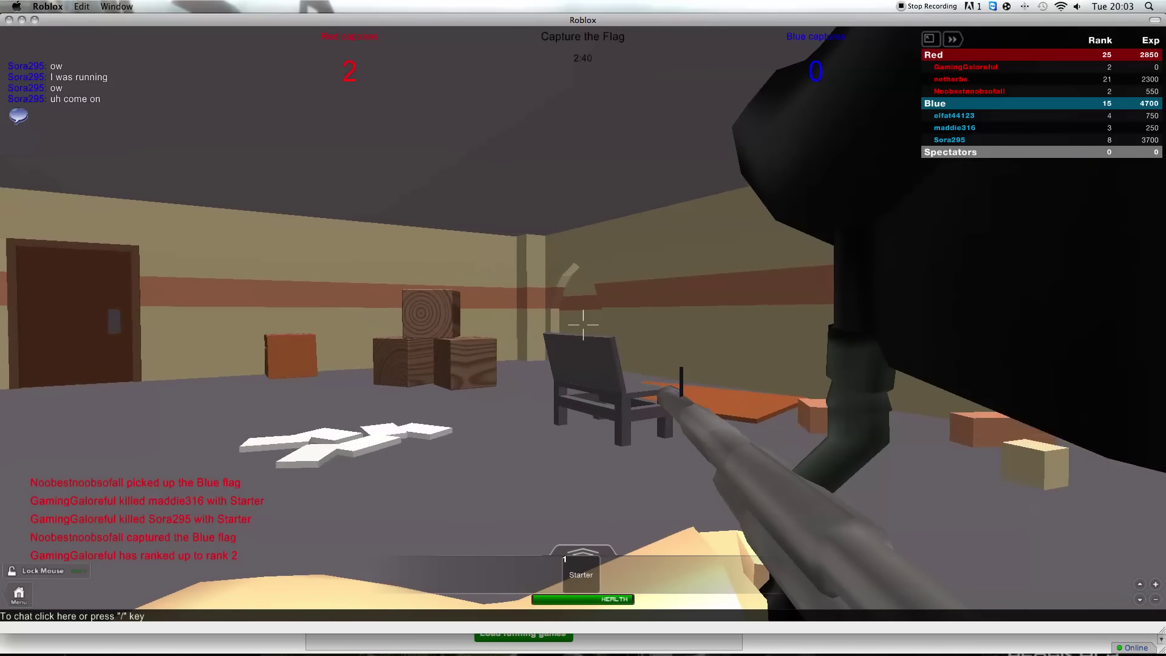
pyautogui.press('w')
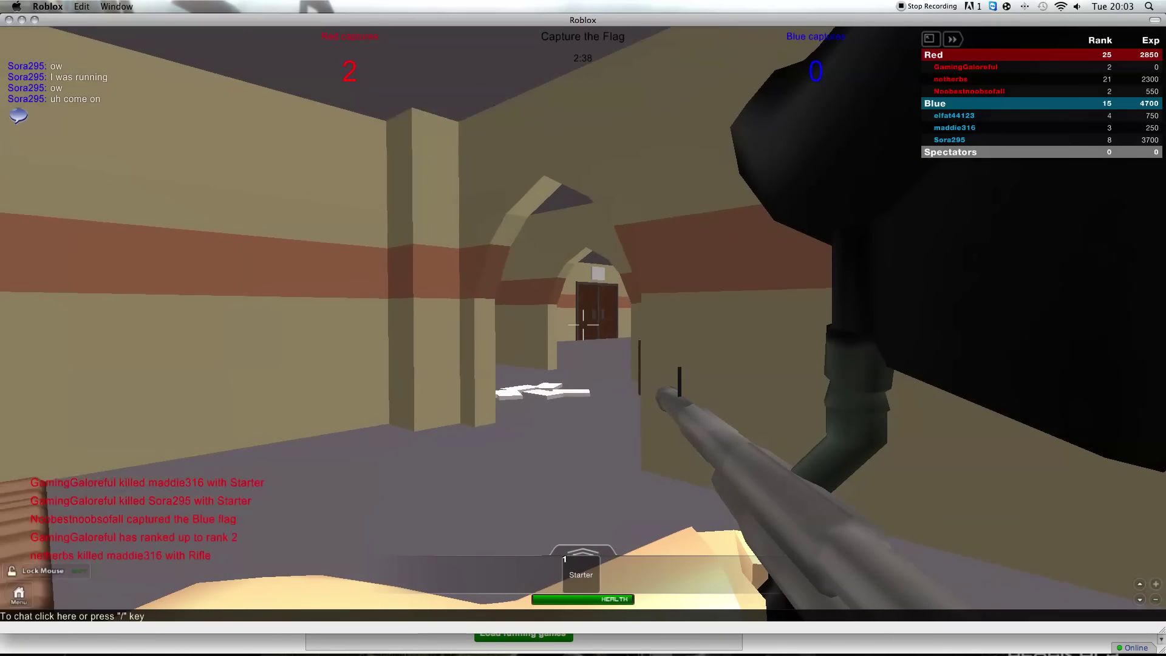
pyautogui.press('w')
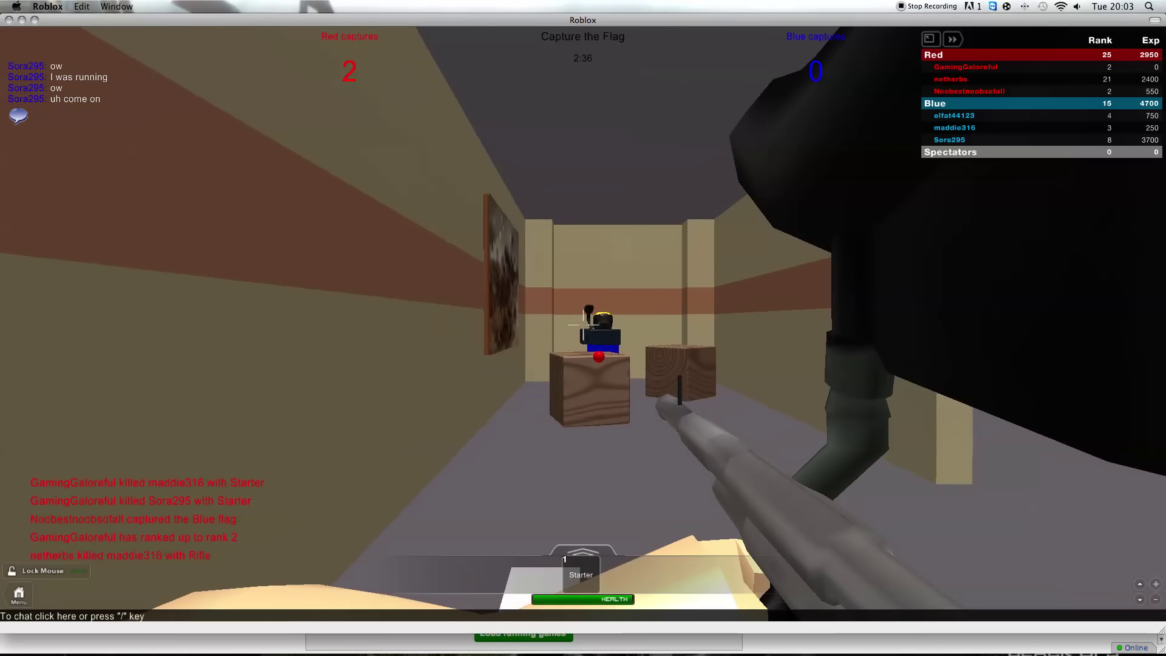
pyautogui.press('w')
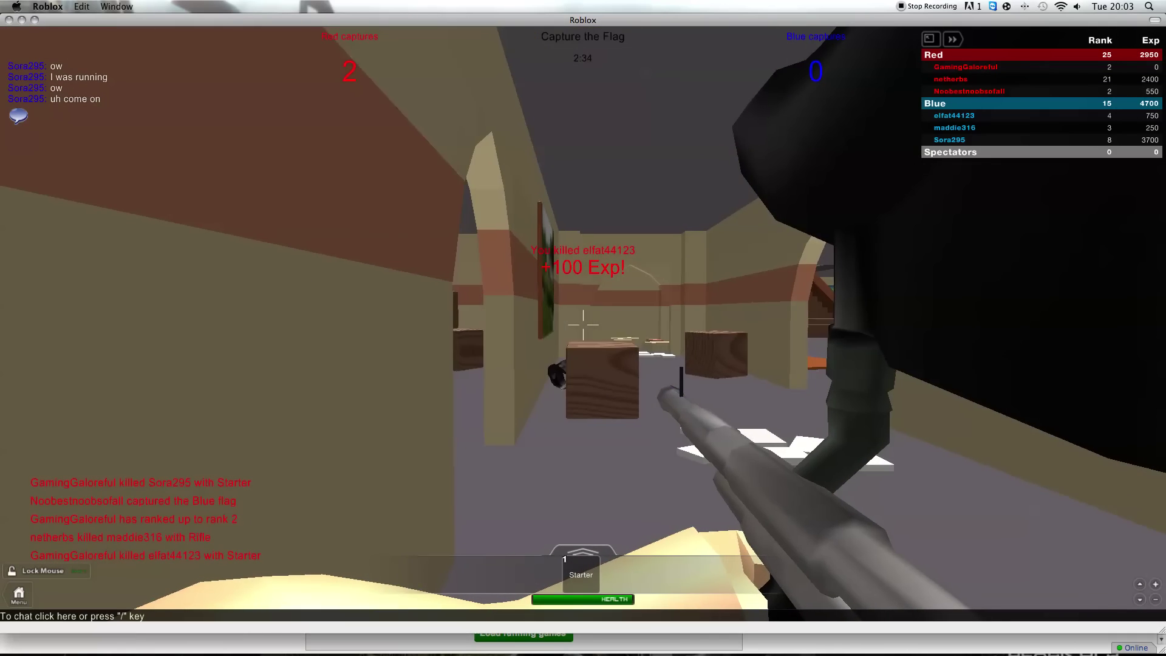
pyautogui.press('w')
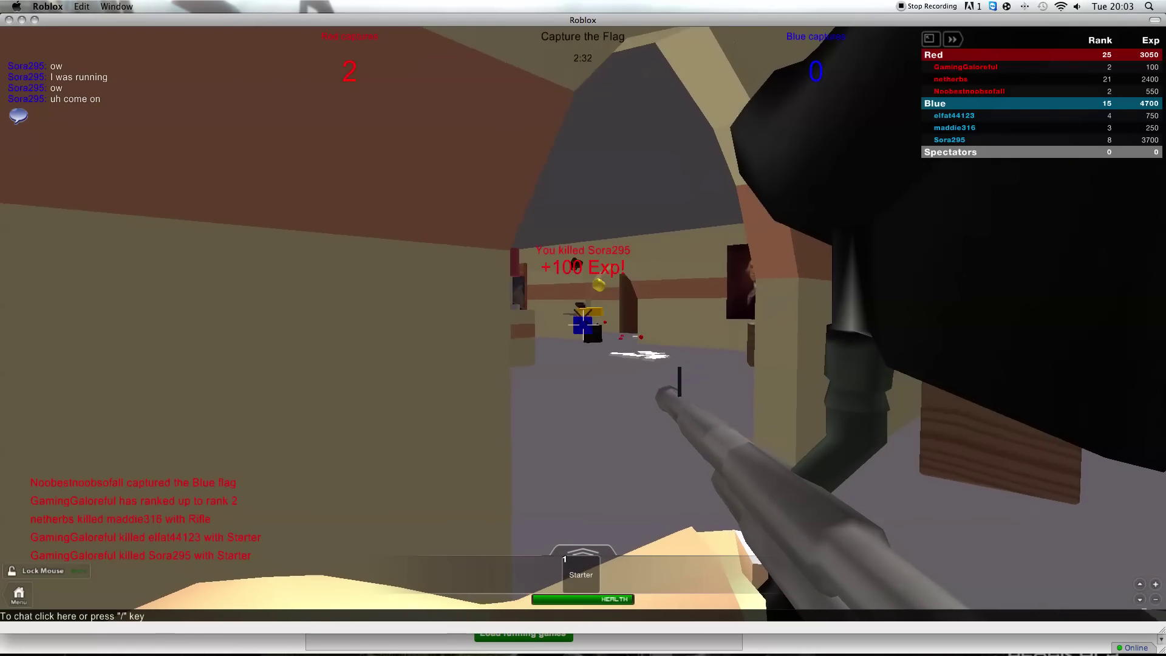
pyautogui.press('w')
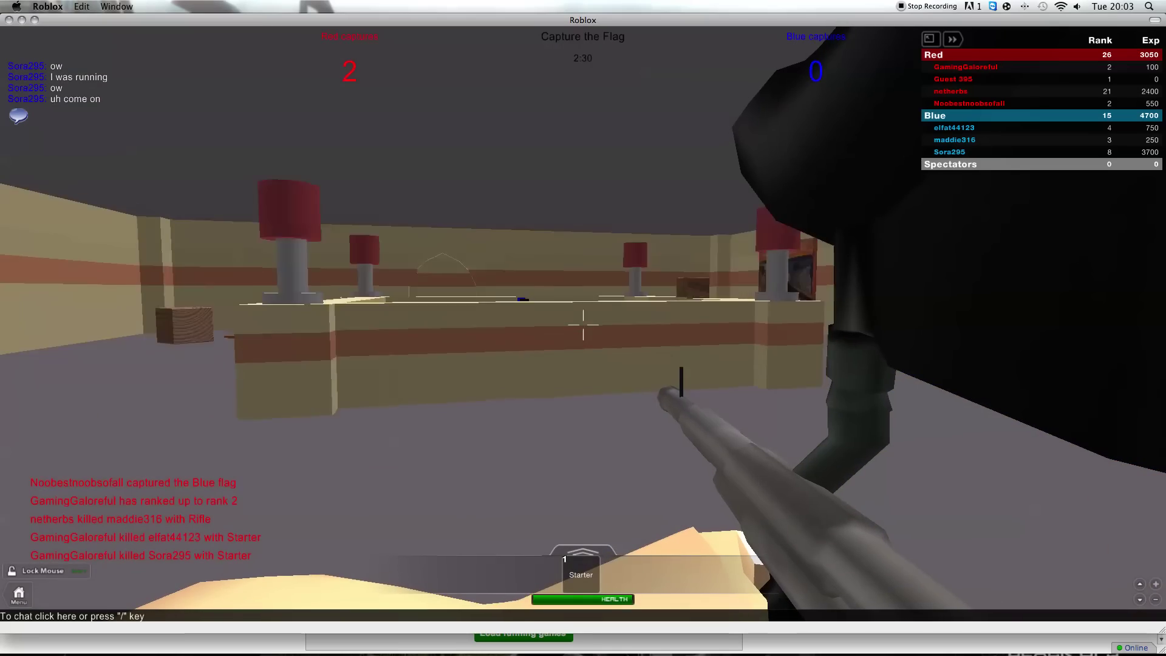
pyautogui.press('w')
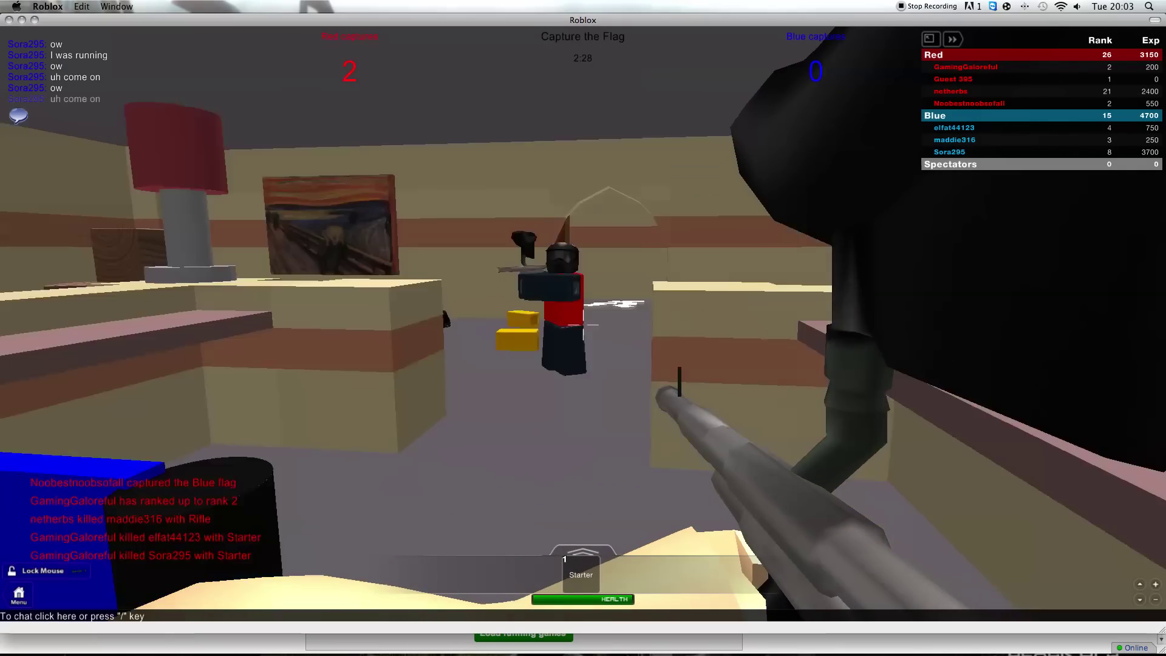
pyautogui.press('w')
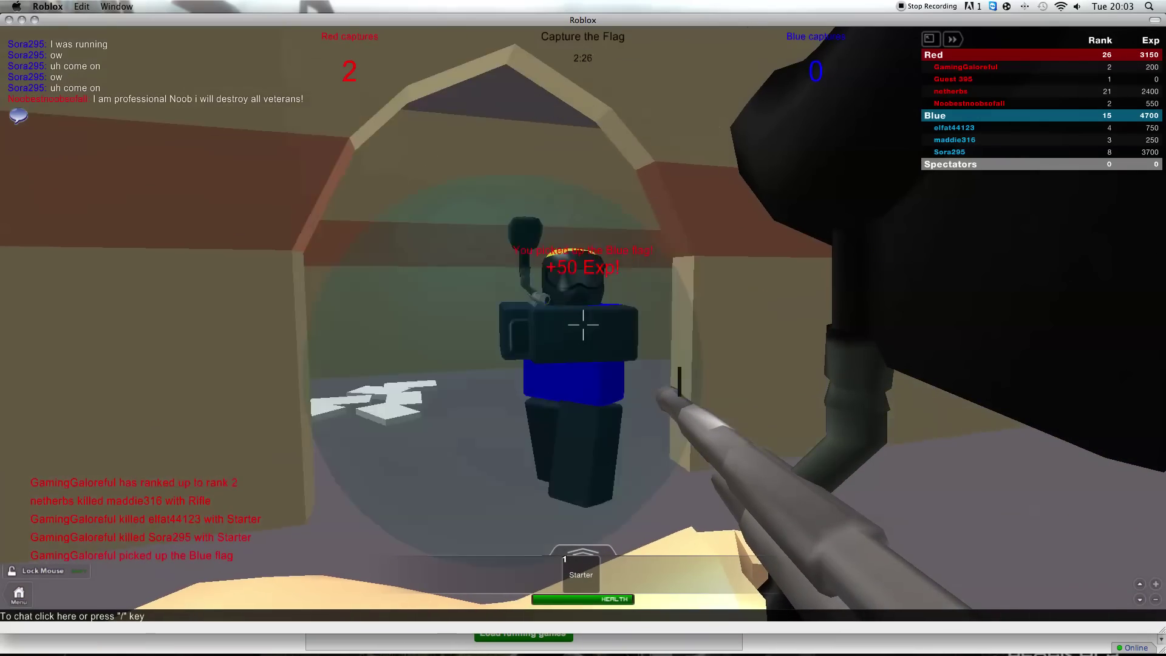
# Return to the map after respawning and shoot Sora295 on the stairs.
pyautogui.press('w')
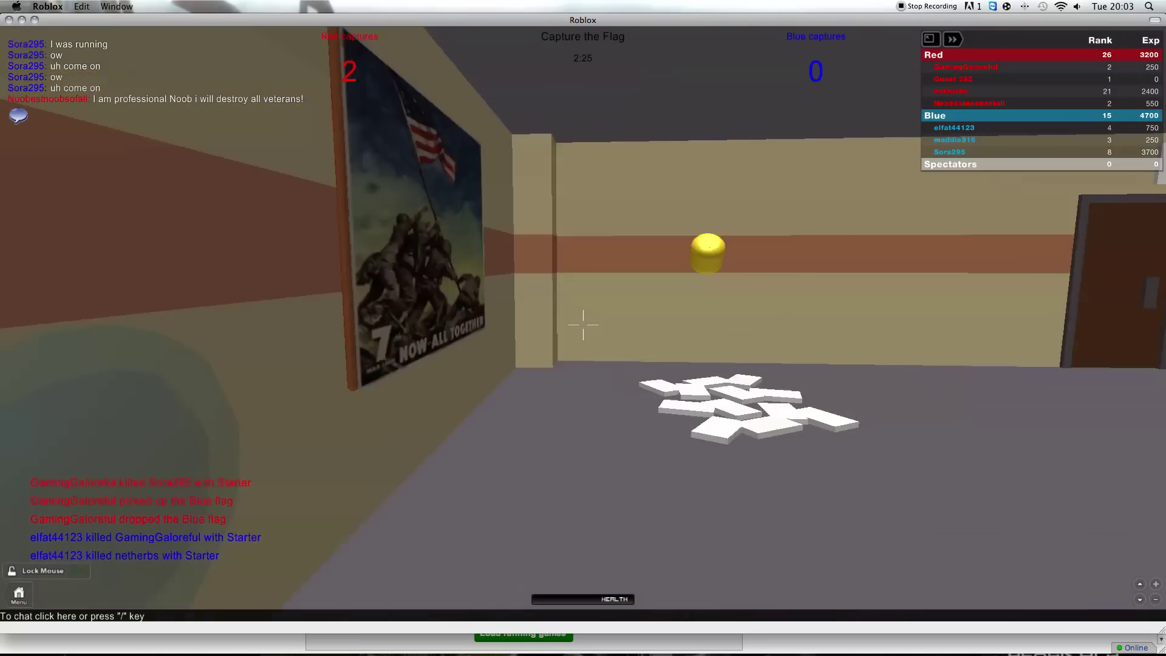
pyautogui.press('w')
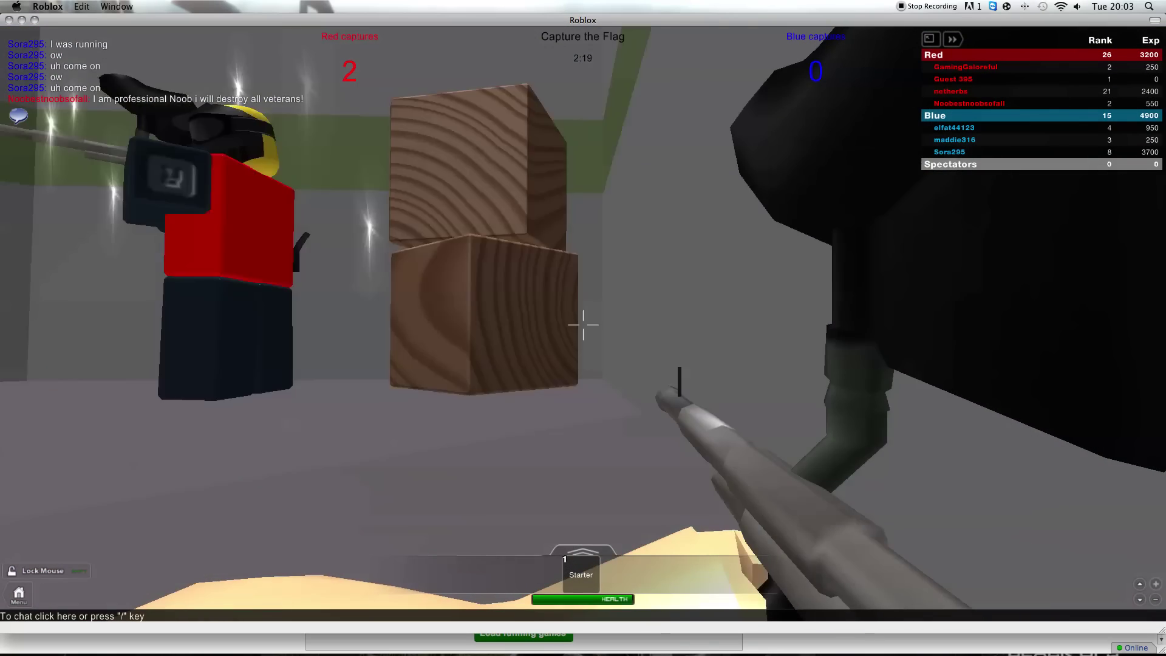
pyautogui.press('w')
pyautogui.press('w')
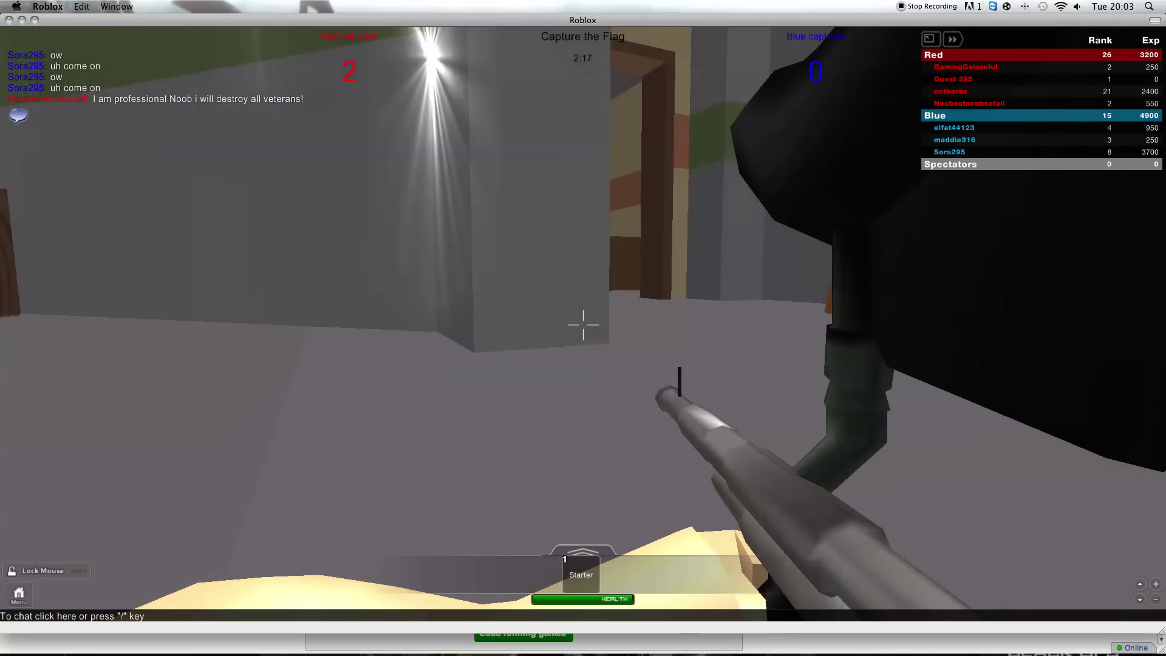
pyautogui.press('w')
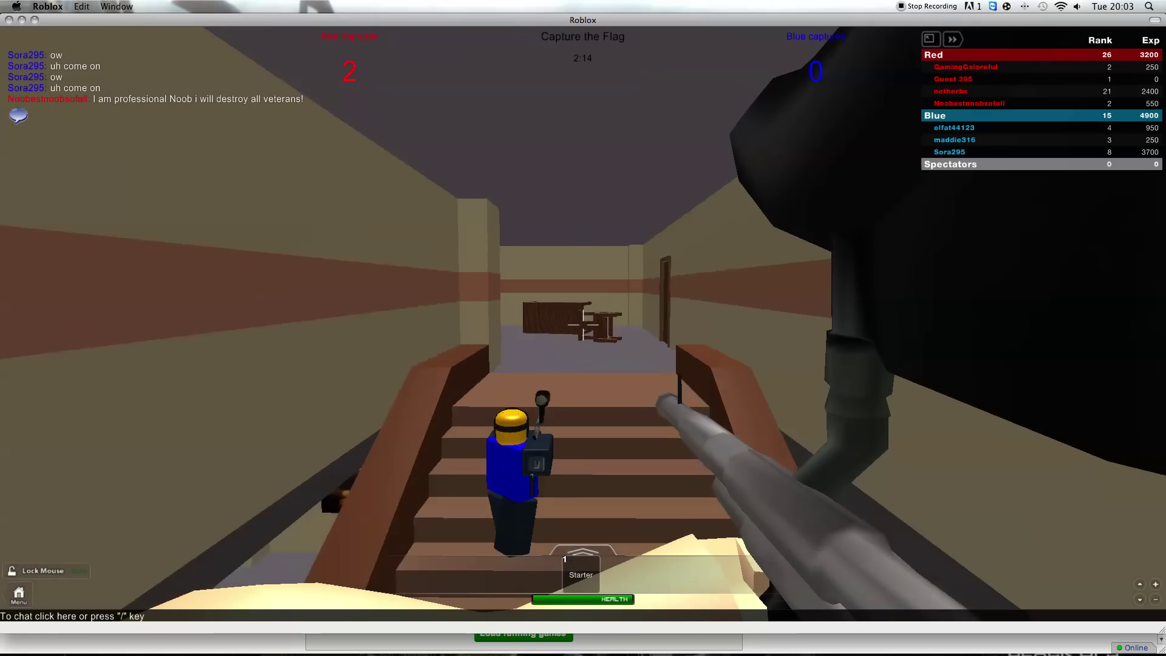
pyautogui.press('w')
pyautogui.click(583, 329)
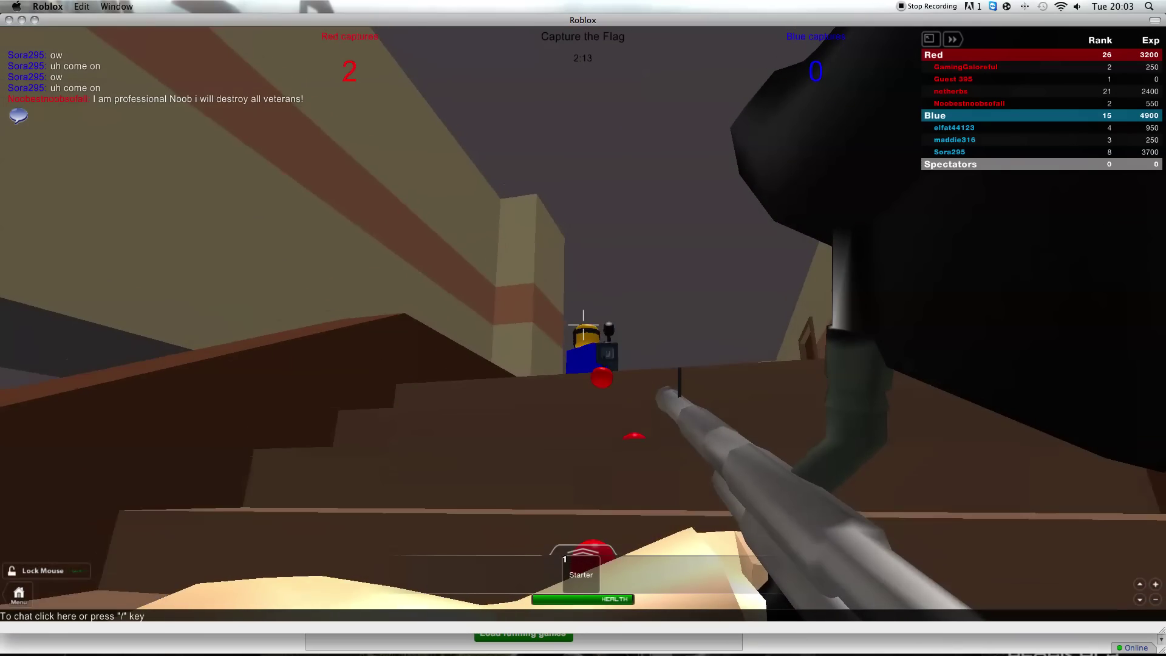
pyautogui.press('w')
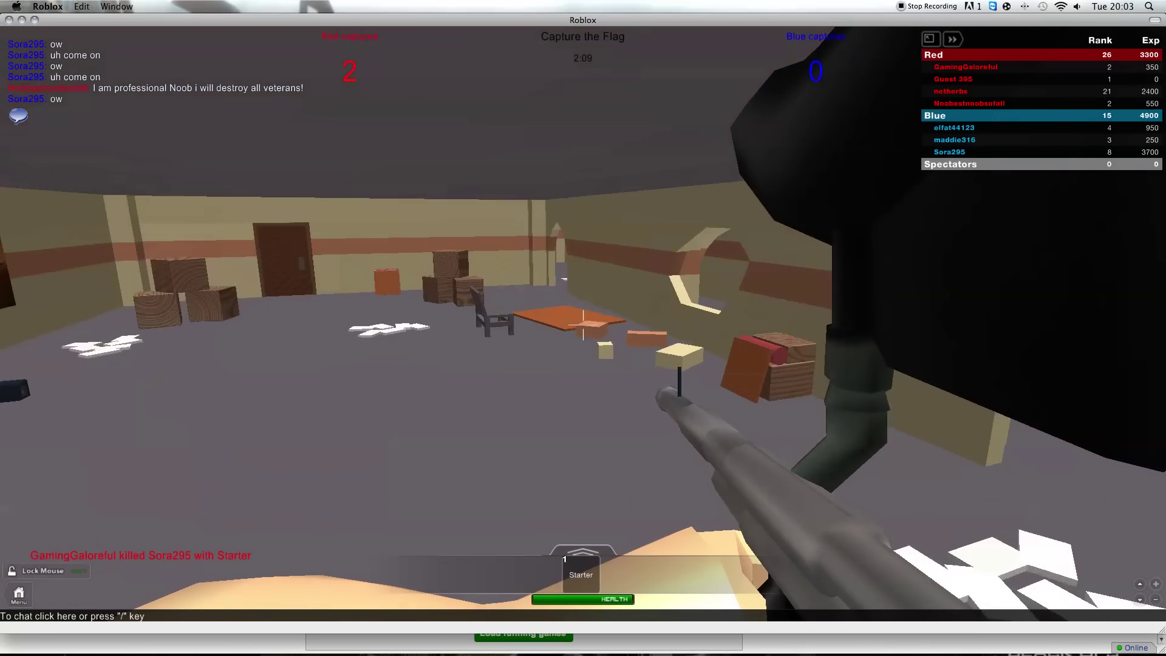
# Walk past the crates and chair toward the staircase and equip the rifle.
pyautogui.press('w')
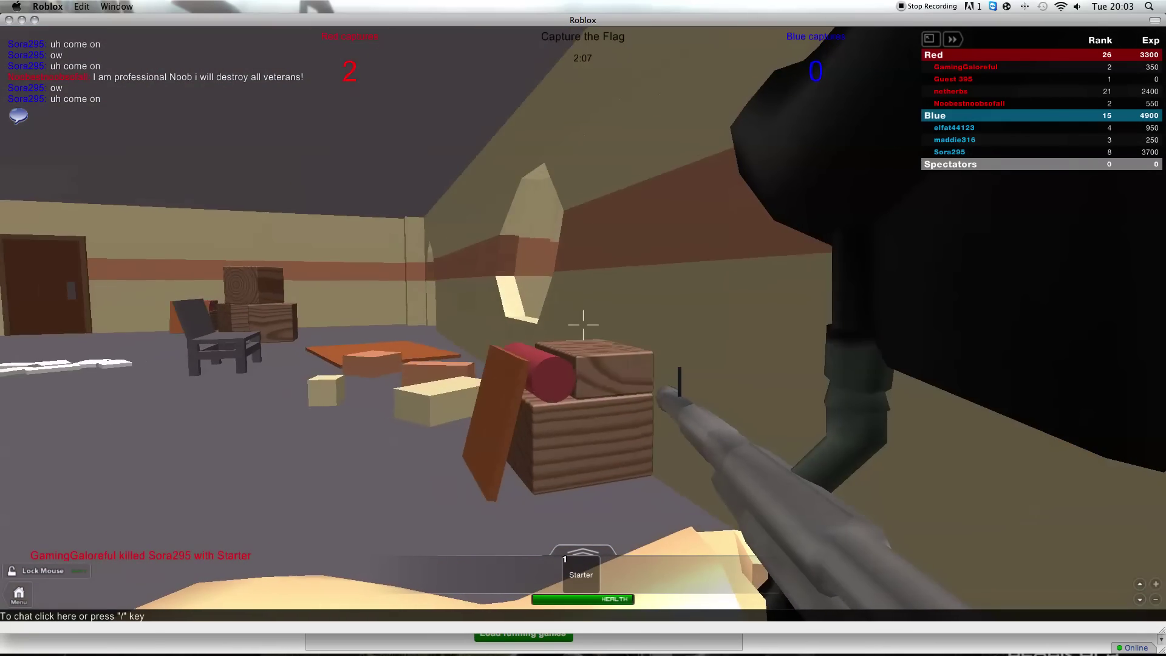
pyautogui.press('w')
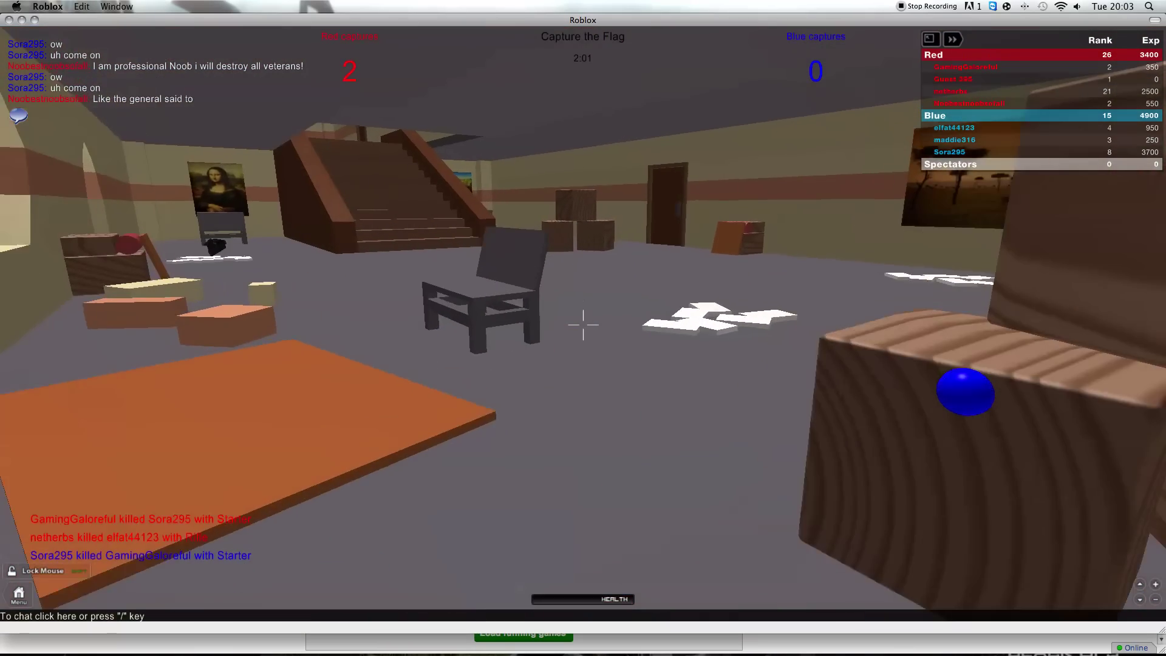
pyautogui.press('w')
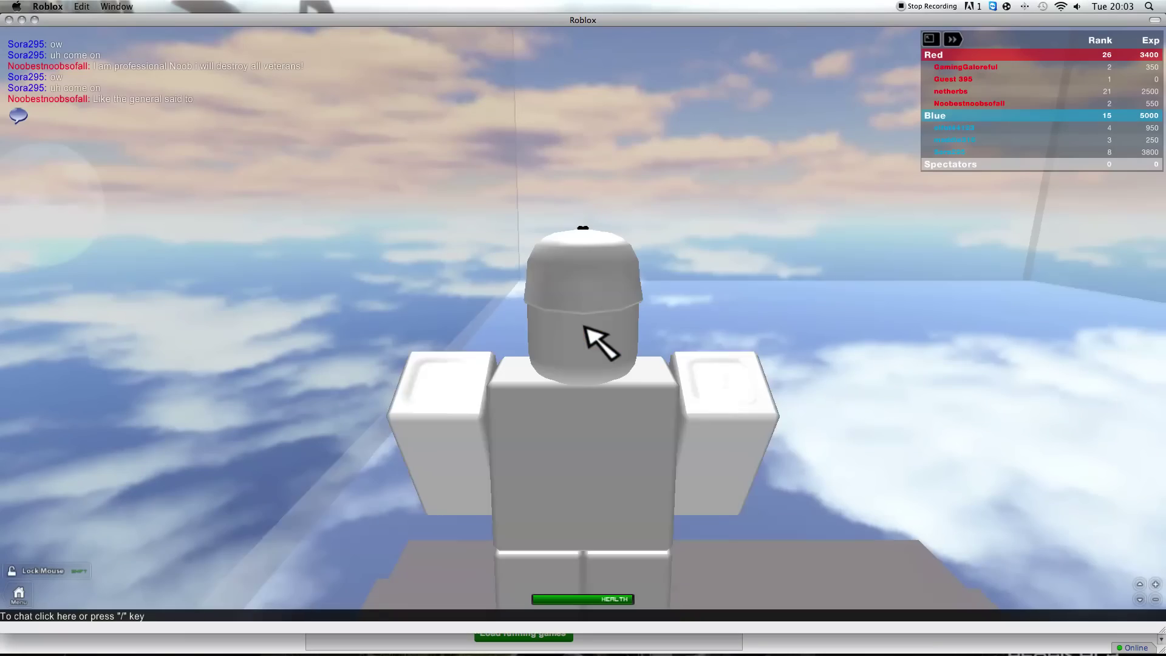
pyautogui.press('1')
# Lock the aiming view and advance through the grey room and down the crate hallway.
pyautogui.click(588, 333)
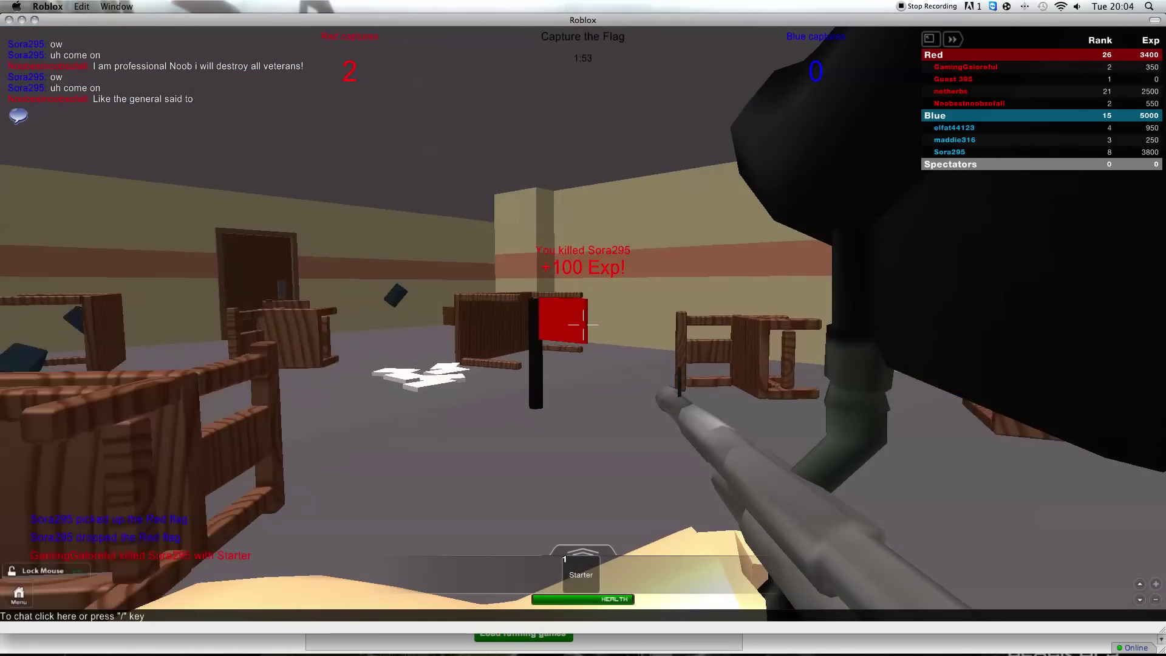
pyautogui.press('w')
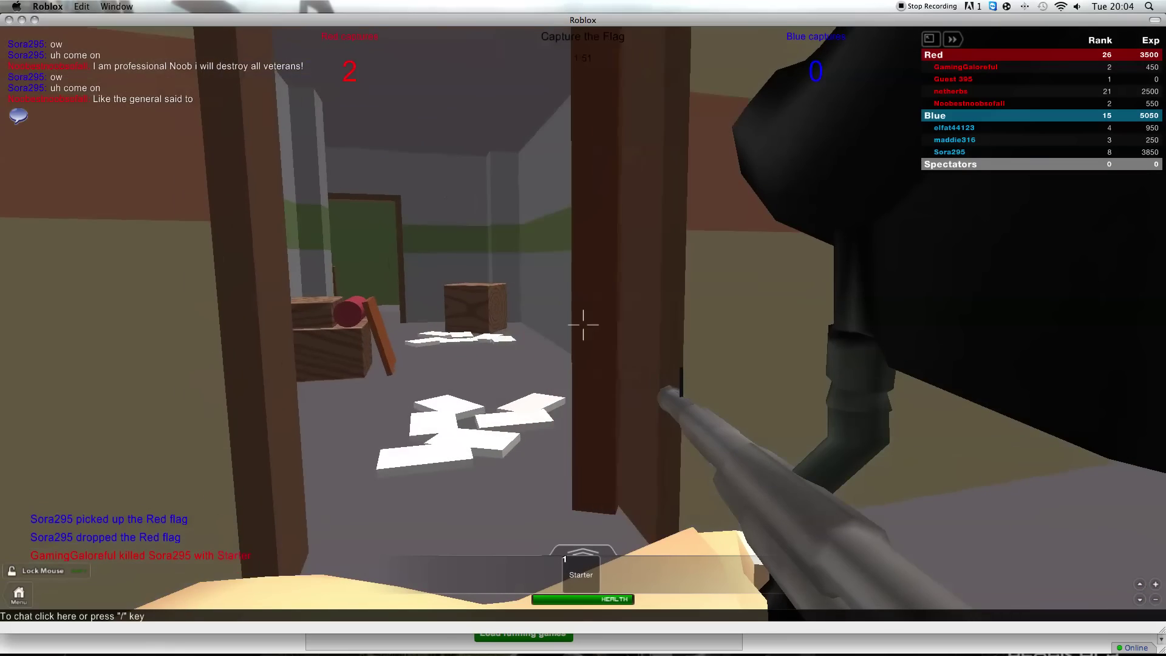
pyautogui.press('w')
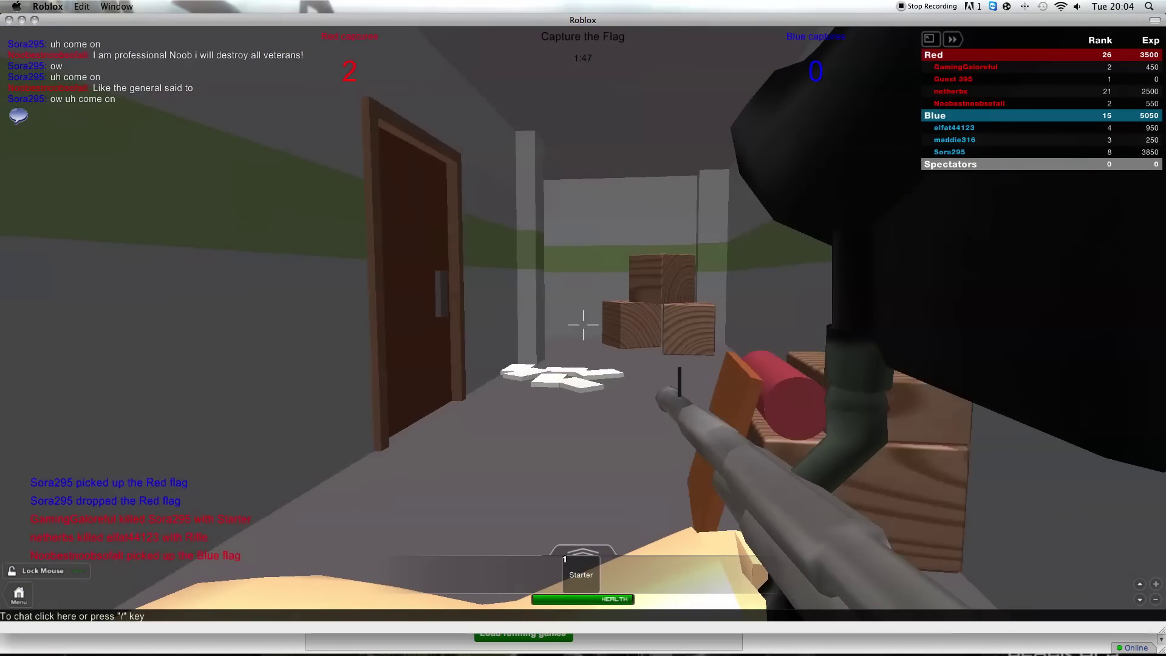
pyautogui.press('w')
pyautogui.press('w')
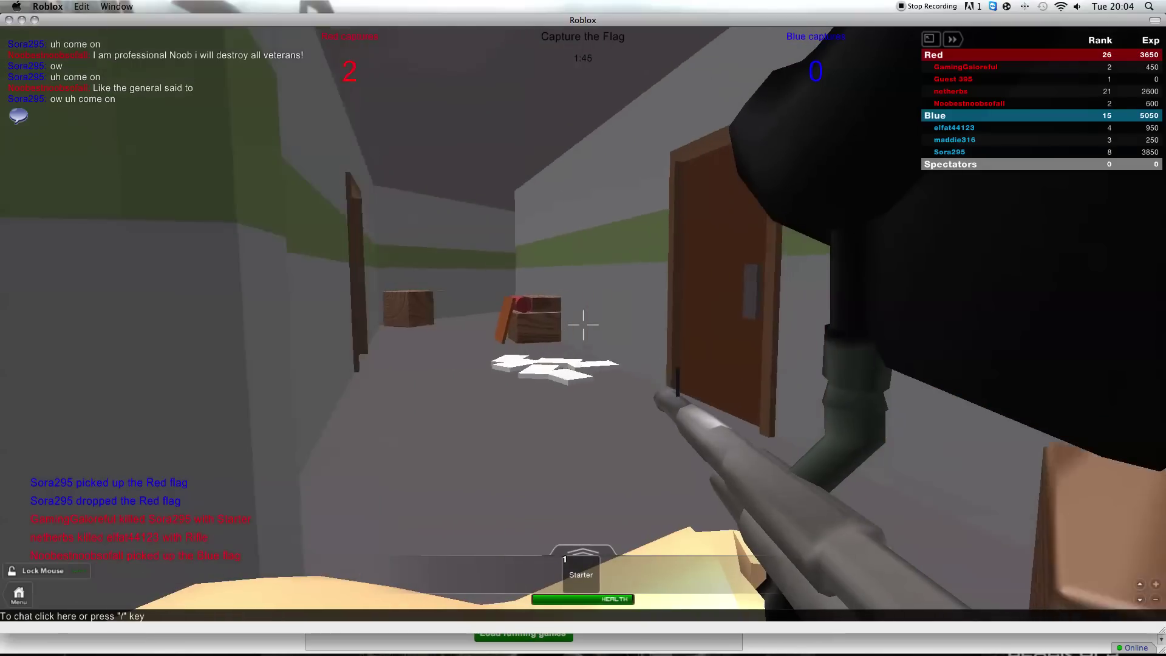
pyautogui.press('w')
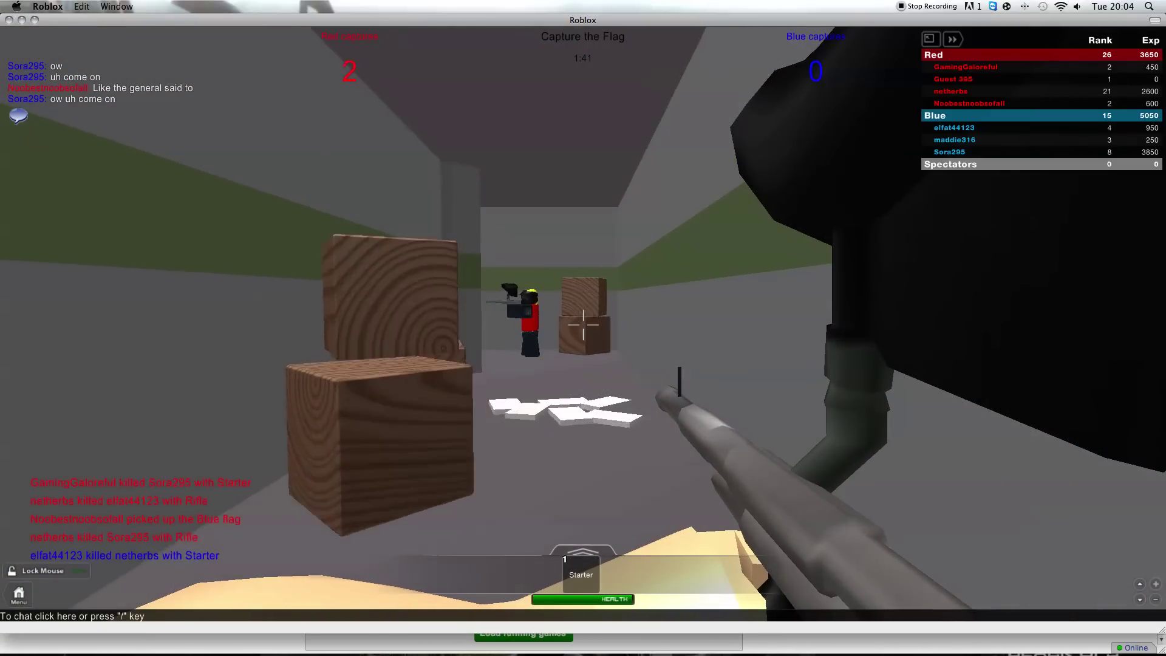
# Go down the stairs into the arched room and shoot the approaching enemy.
pyautogui.press('w')
pyautogui.press('w')
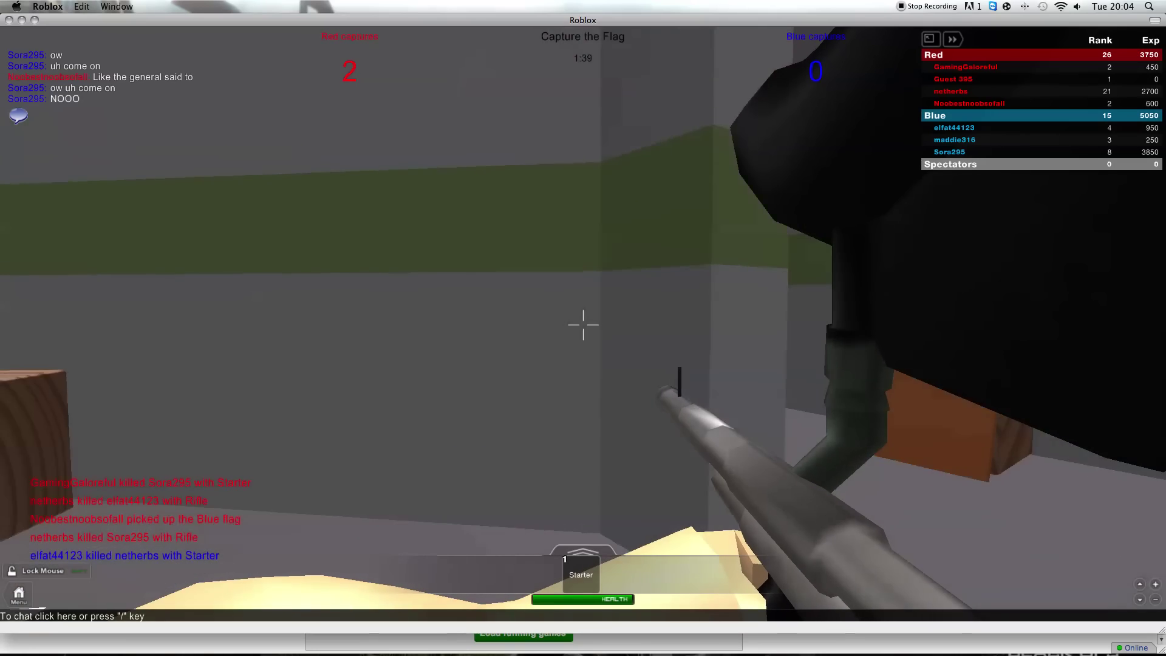
pyautogui.press('w')
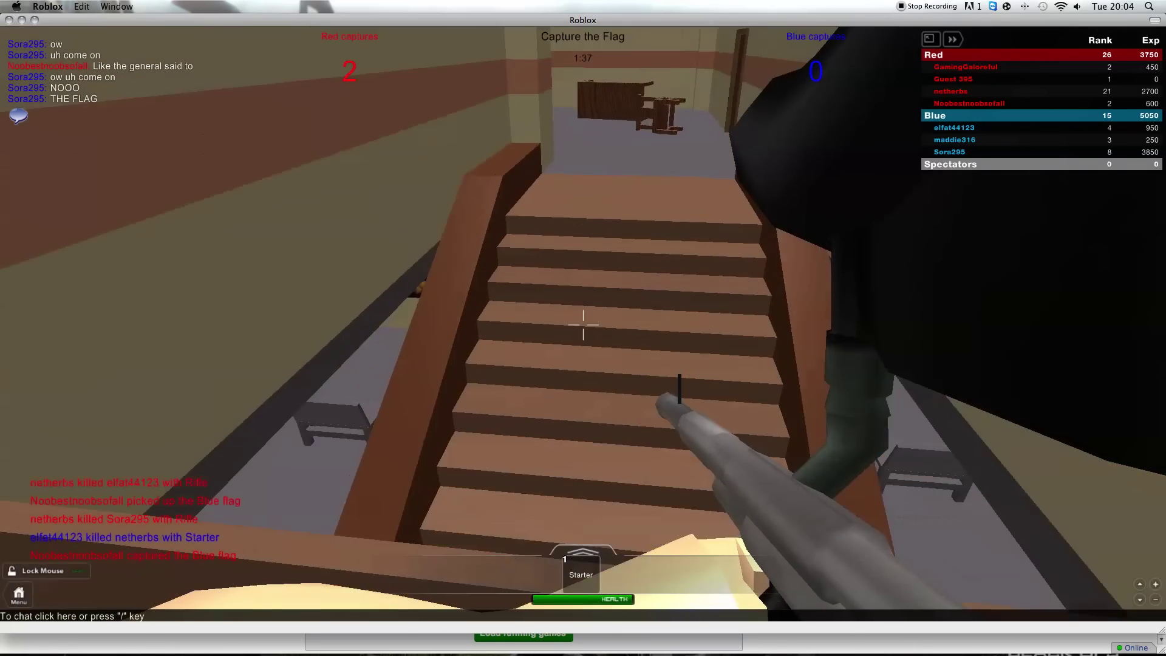
pyautogui.press('w')
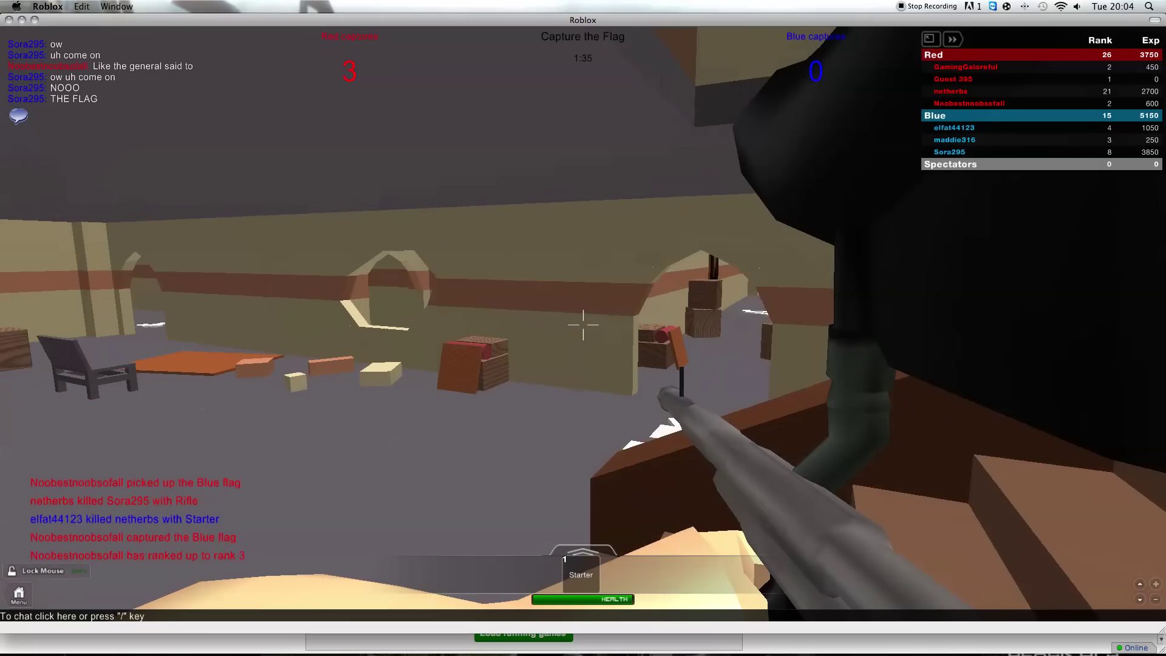
pyautogui.press('w')
pyautogui.press('w')
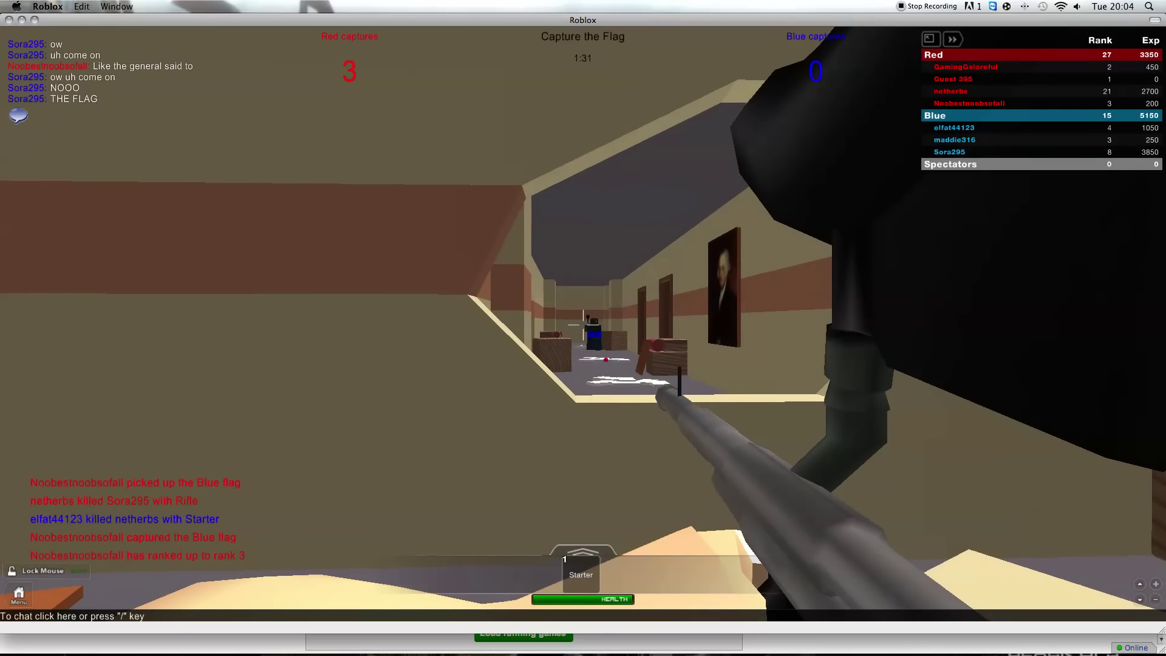
pyautogui.press('w')
pyautogui.press('w')
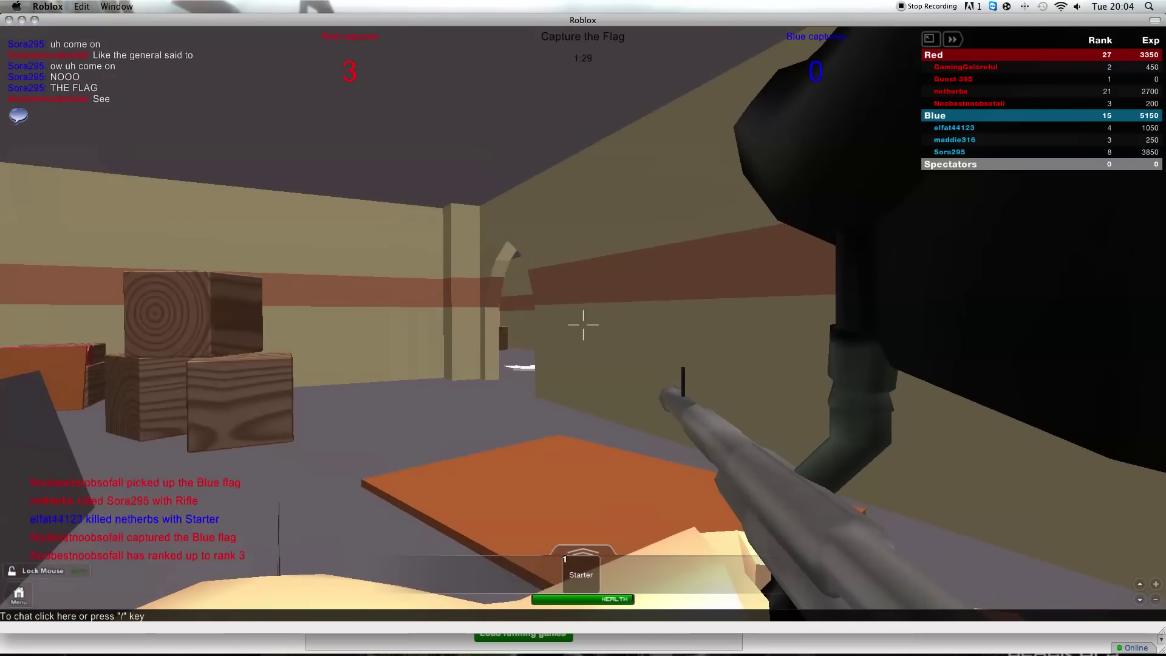
pyautogui.press('w')
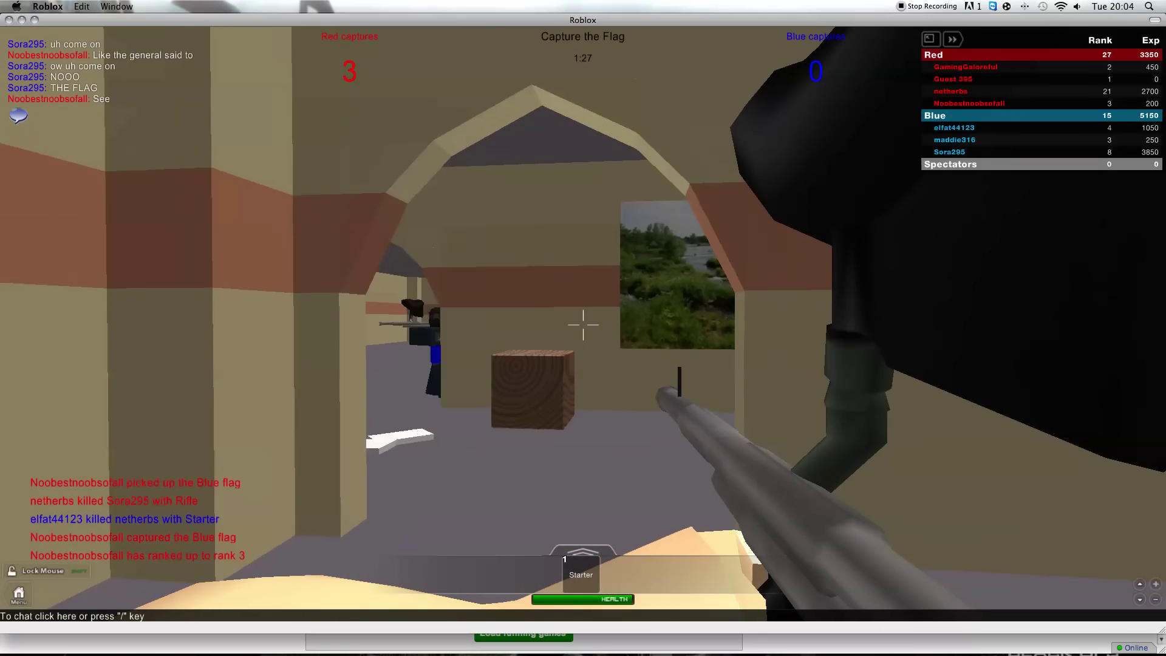
pyautogui.click(584, 324)
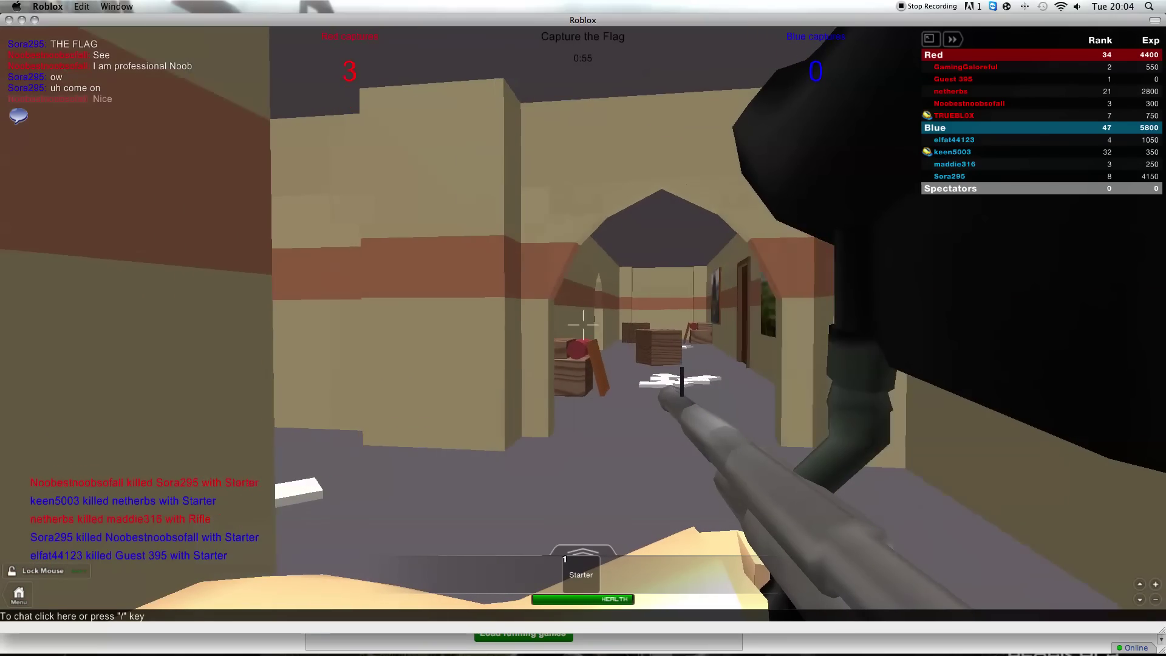
# Shoot three enemies: one ahead, one in the hallway, one down the corridor.
pyautogui.click(582, 323)
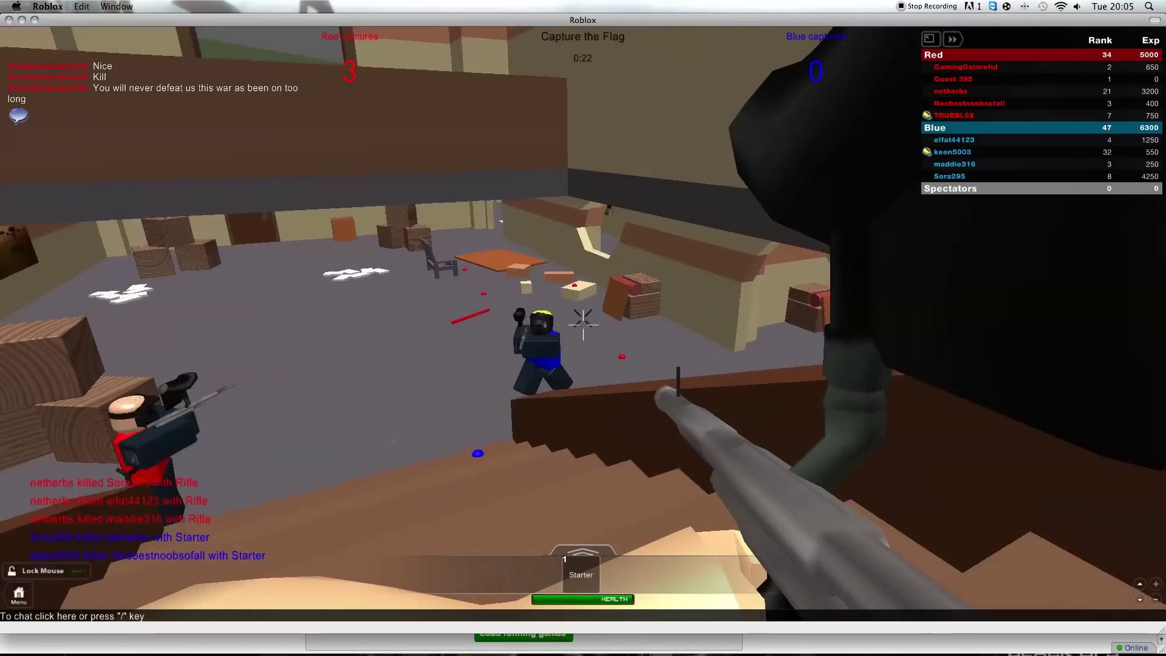
pyautogui.click(584, 328)
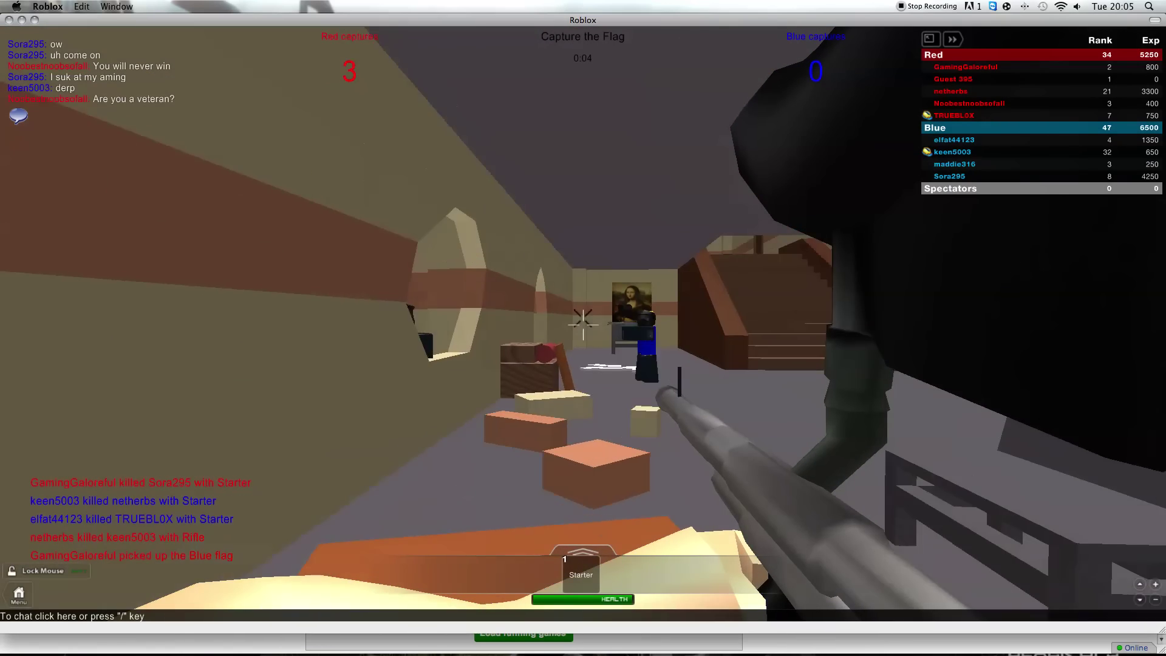
pyautogui.click(583, 319)
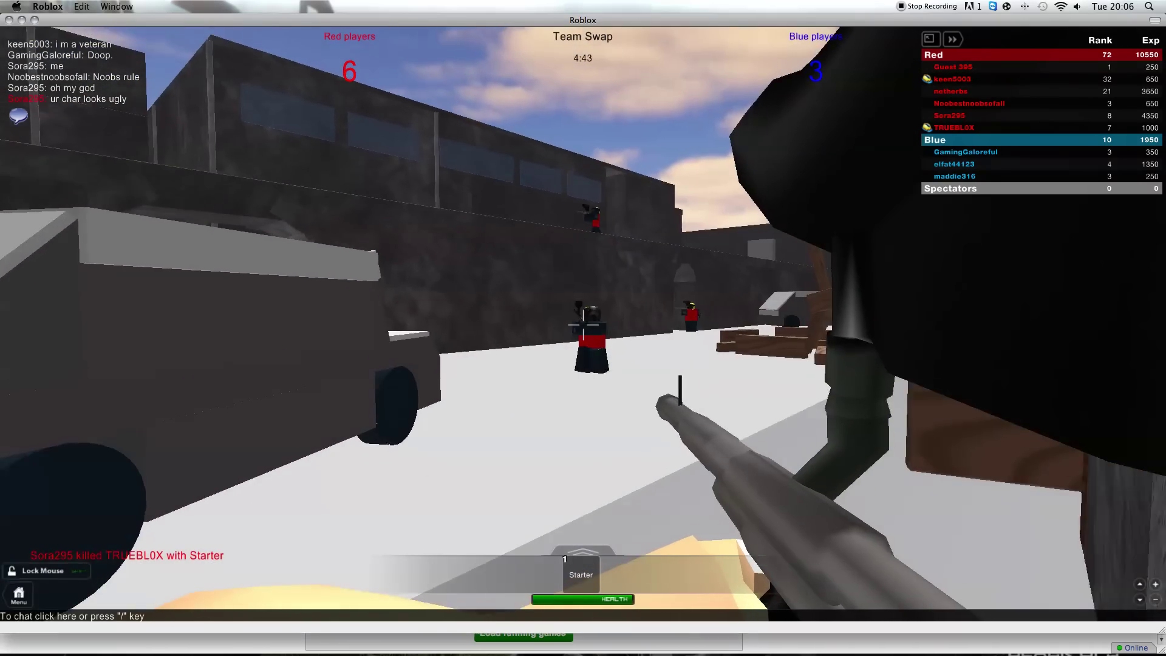
# Shoot keen5003, Noobestnoobsofall and an enemy behind a wooden wall for experience.
pyautogui.click(583, 324)
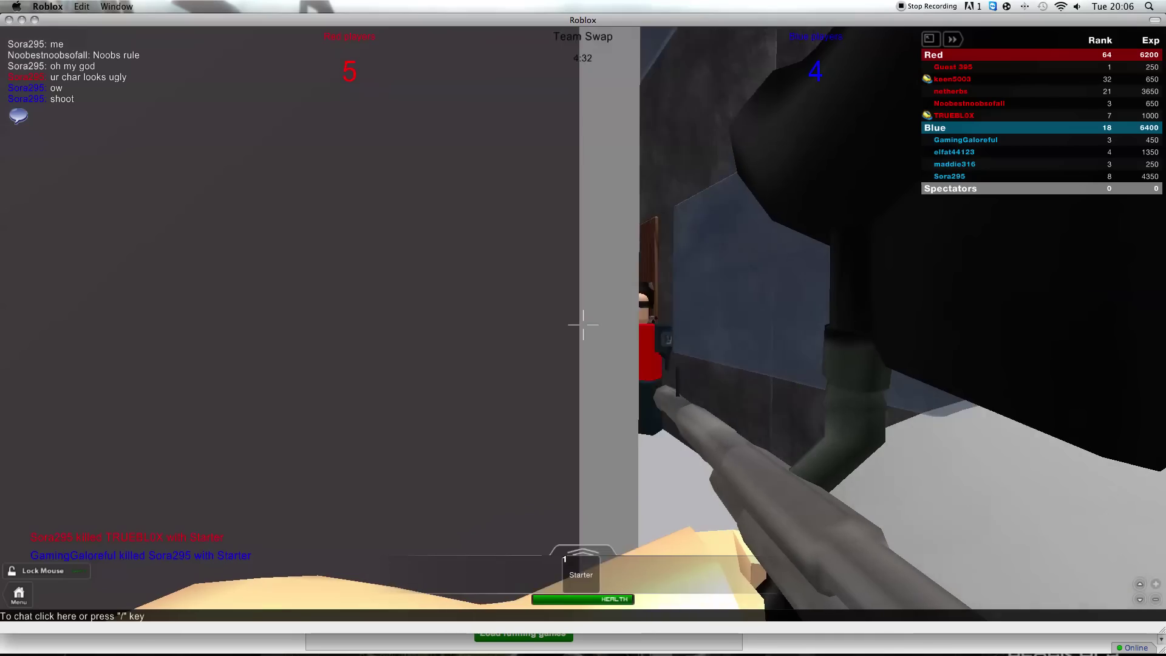
pyautogui.click(583, 325)
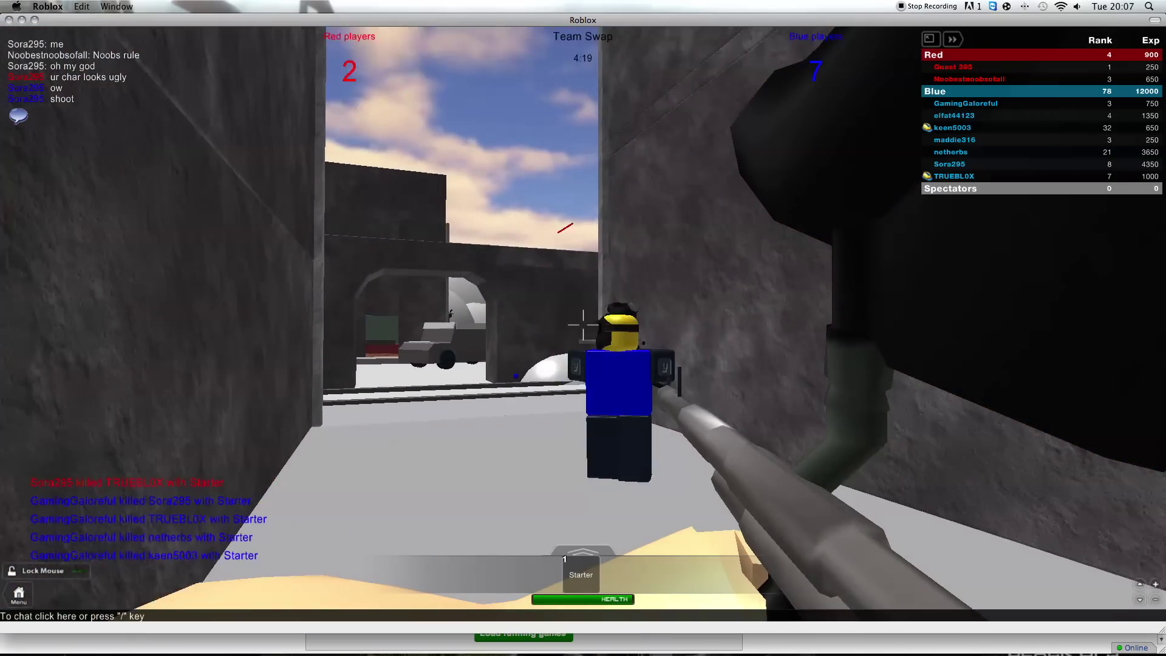
pyautogui.press('w')
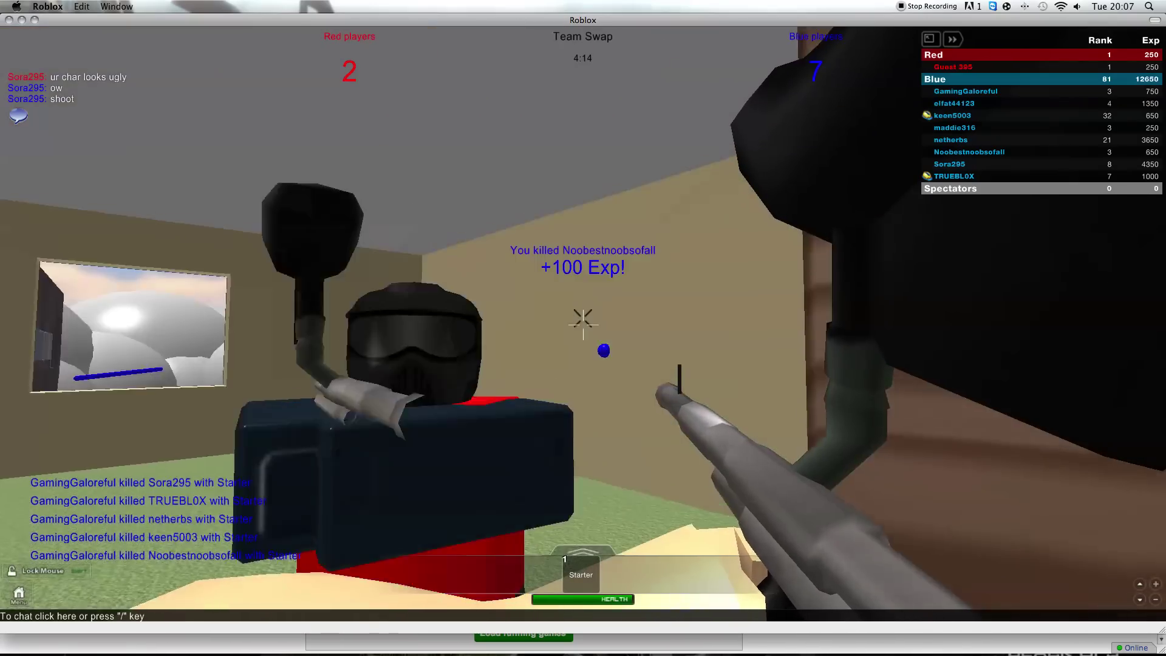
pyautogui.click(584, 319)
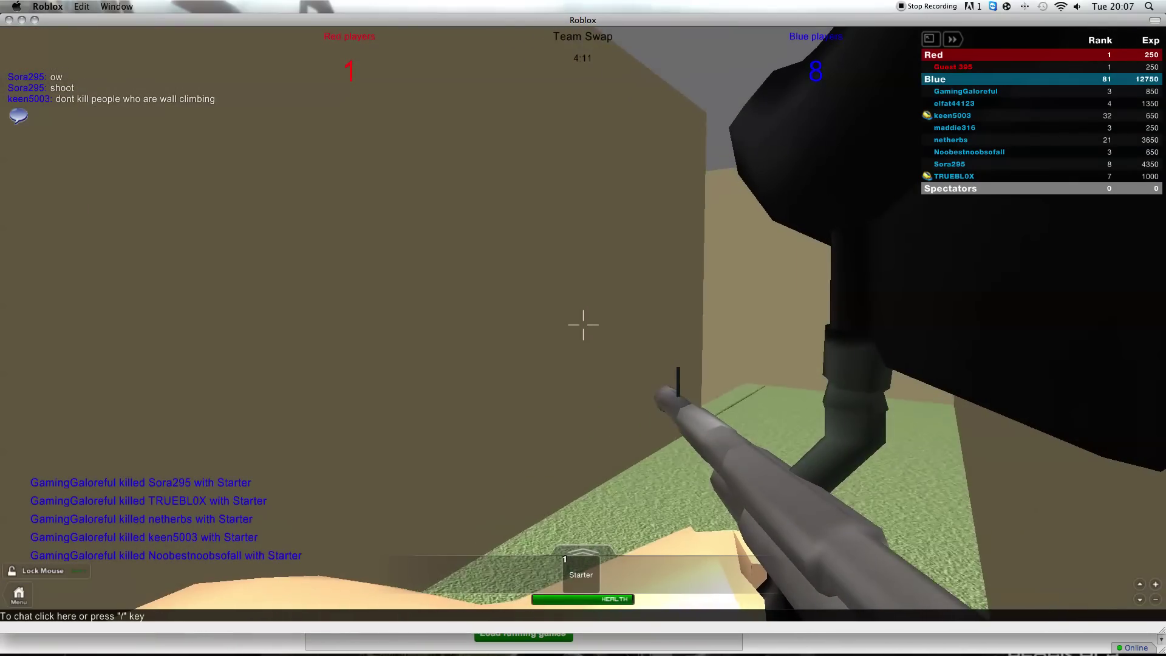
# Cross the tiled room, back away from another player, and exit through the wooden doorway.
pyautogui.press('w')
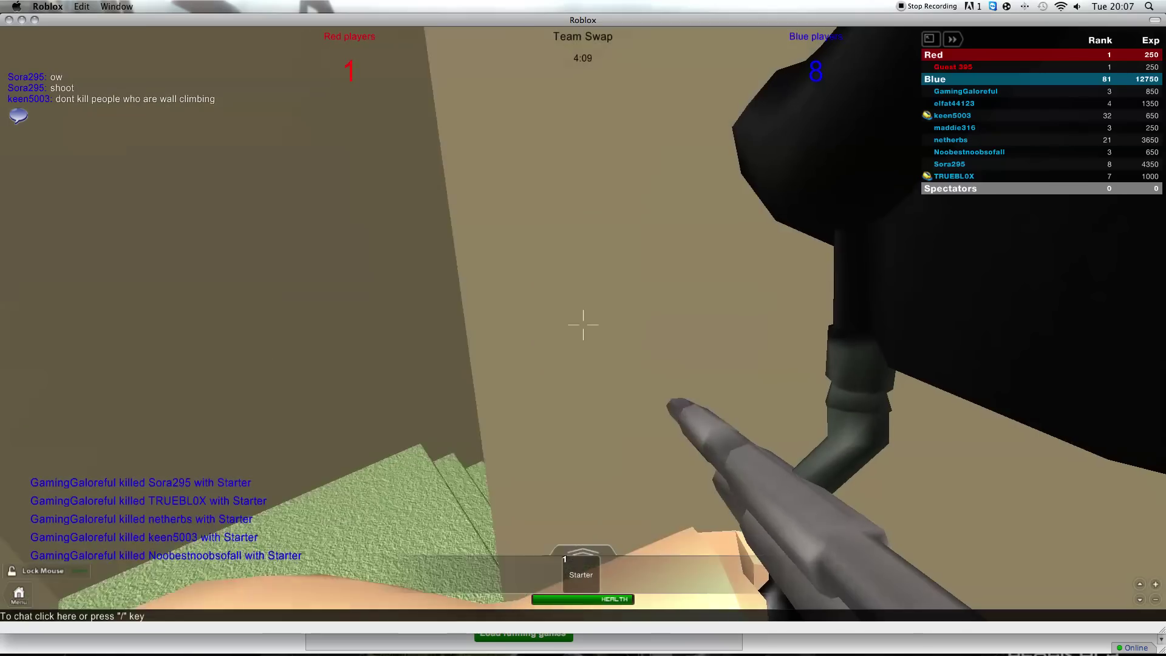
pyautogui.press('w')
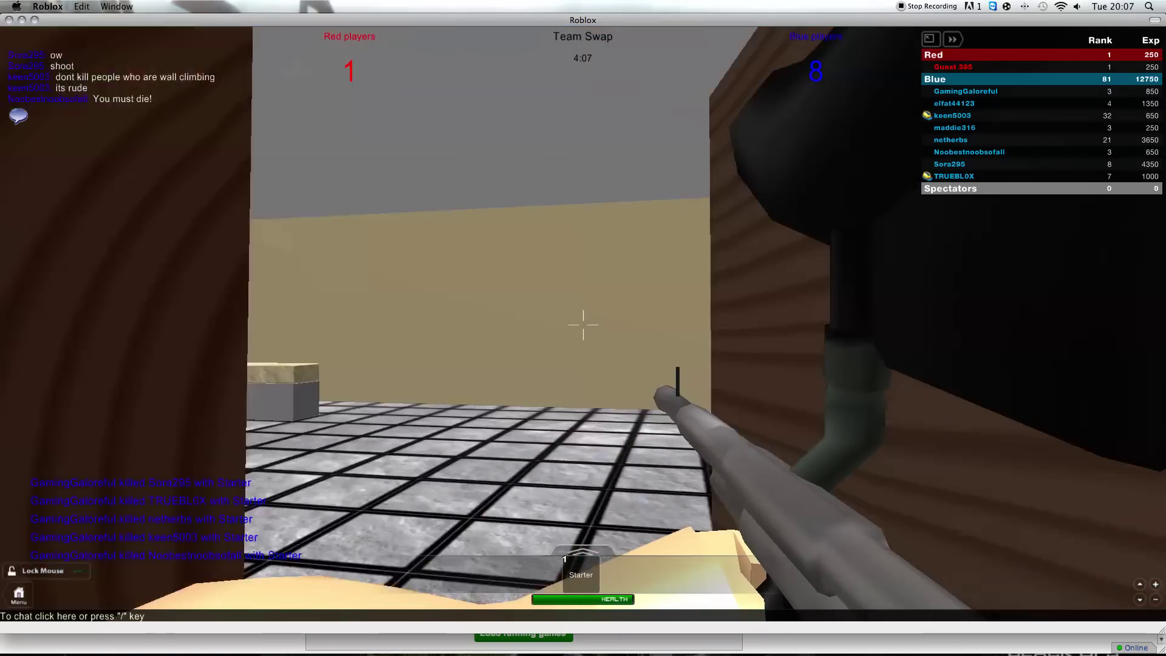
pyautogui.press('w')
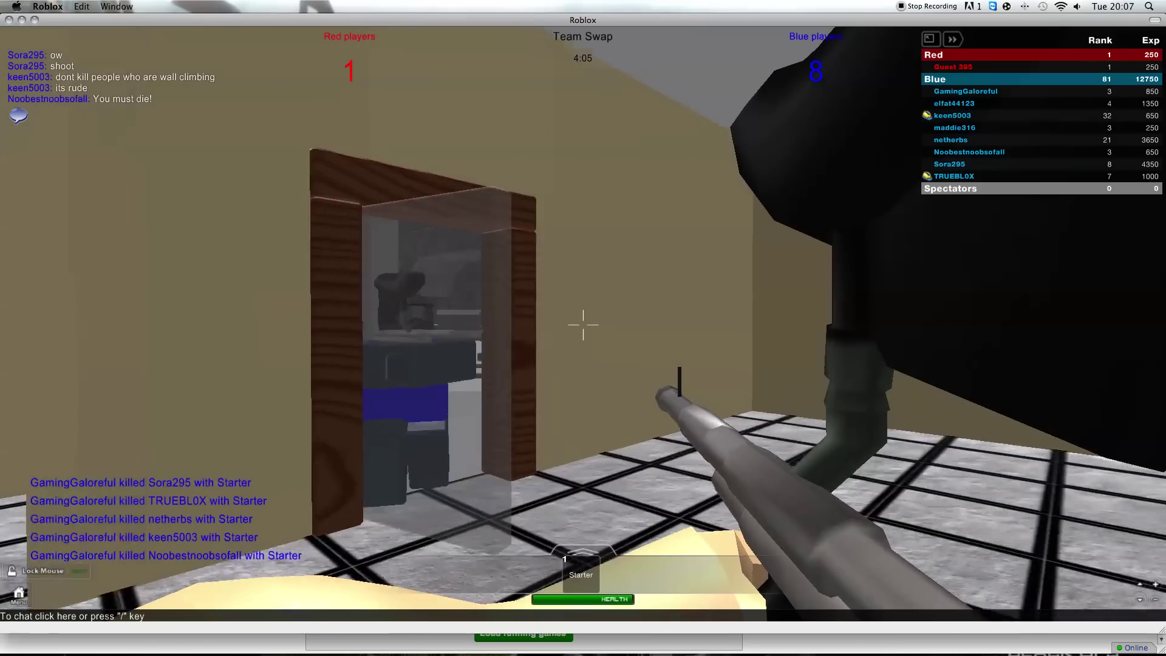
pyautogui.press('s')
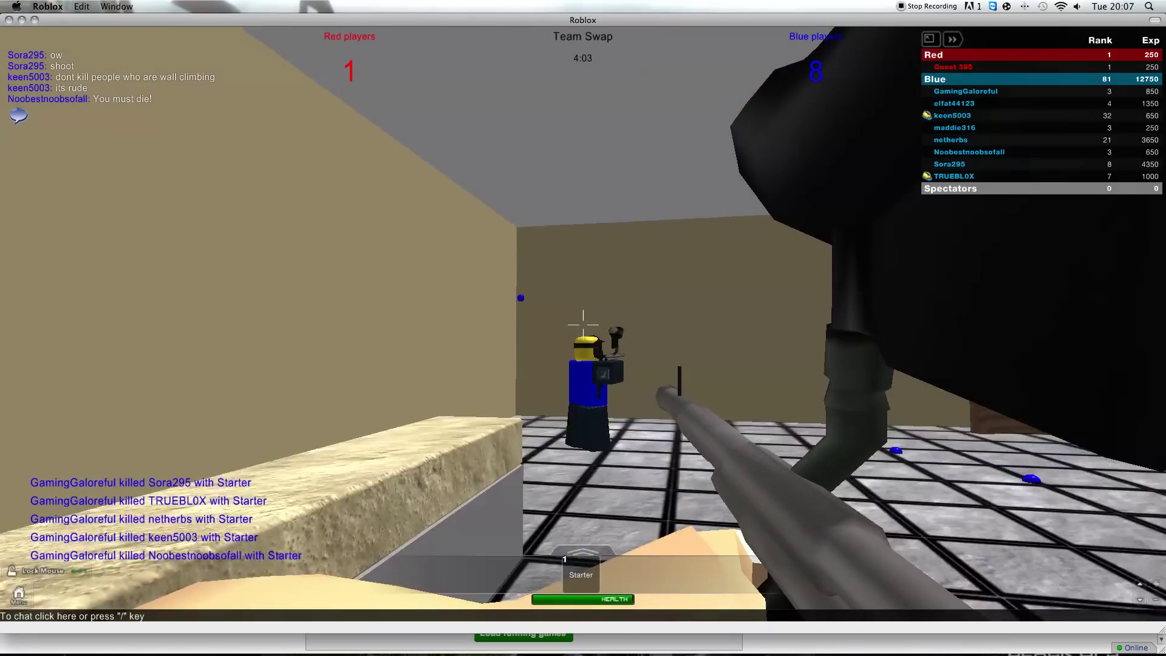
pyautogui.press('w')
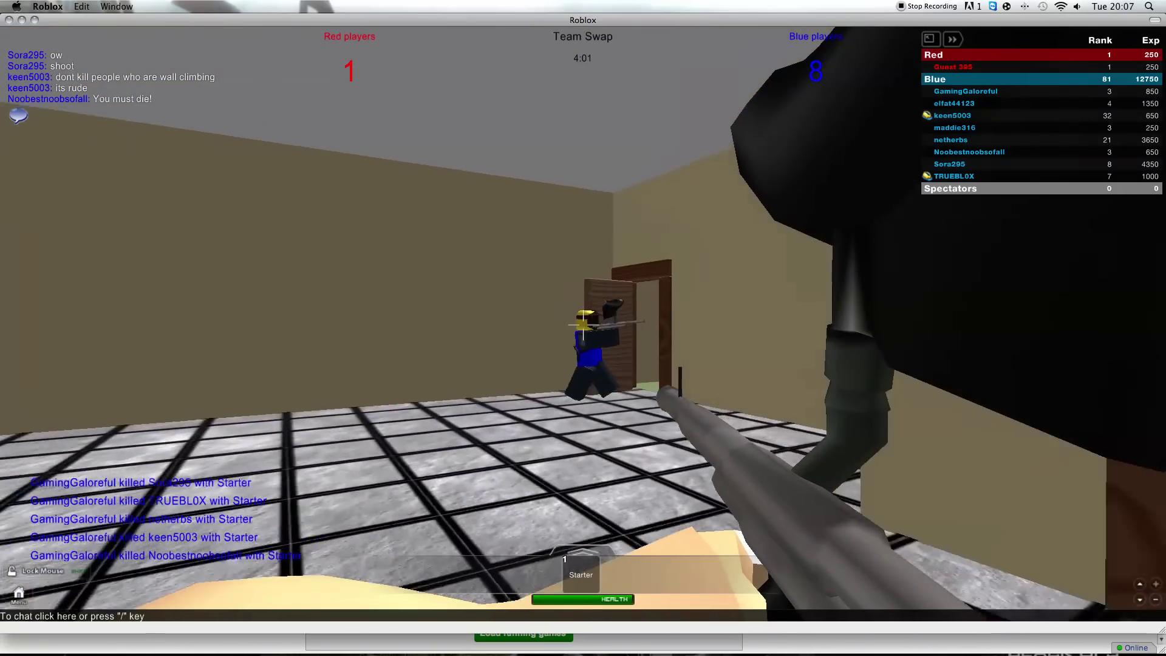
pyautogui.press('w')
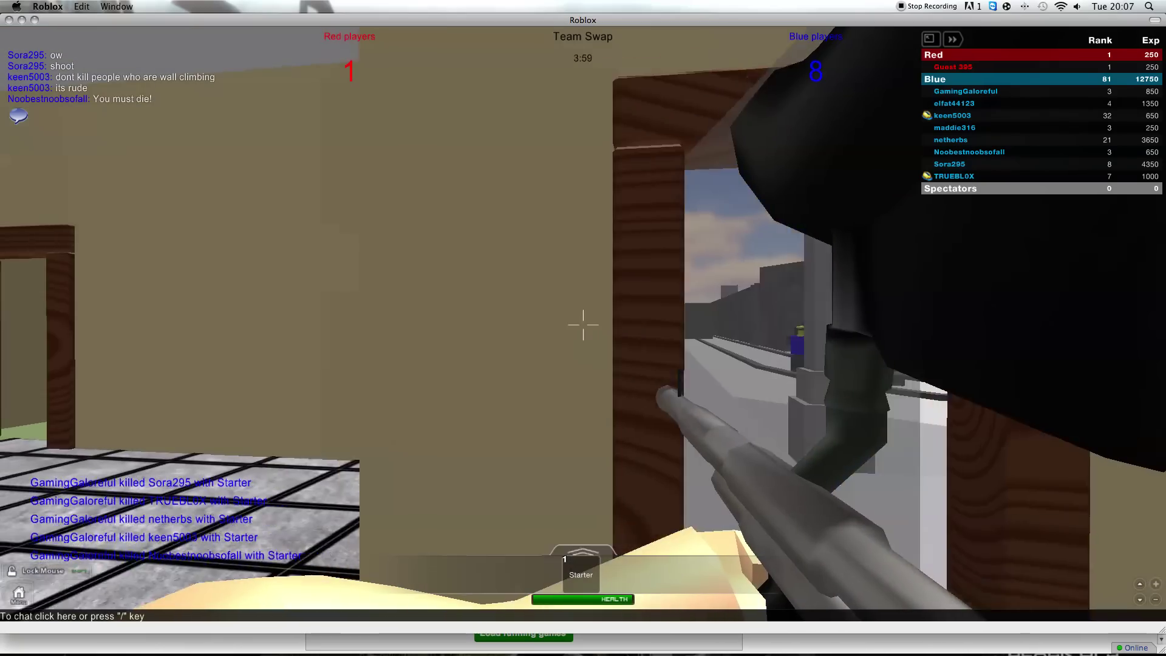
# Climb the green stairs and walk down the hallway through the doorway.
pyautogui.press('w')
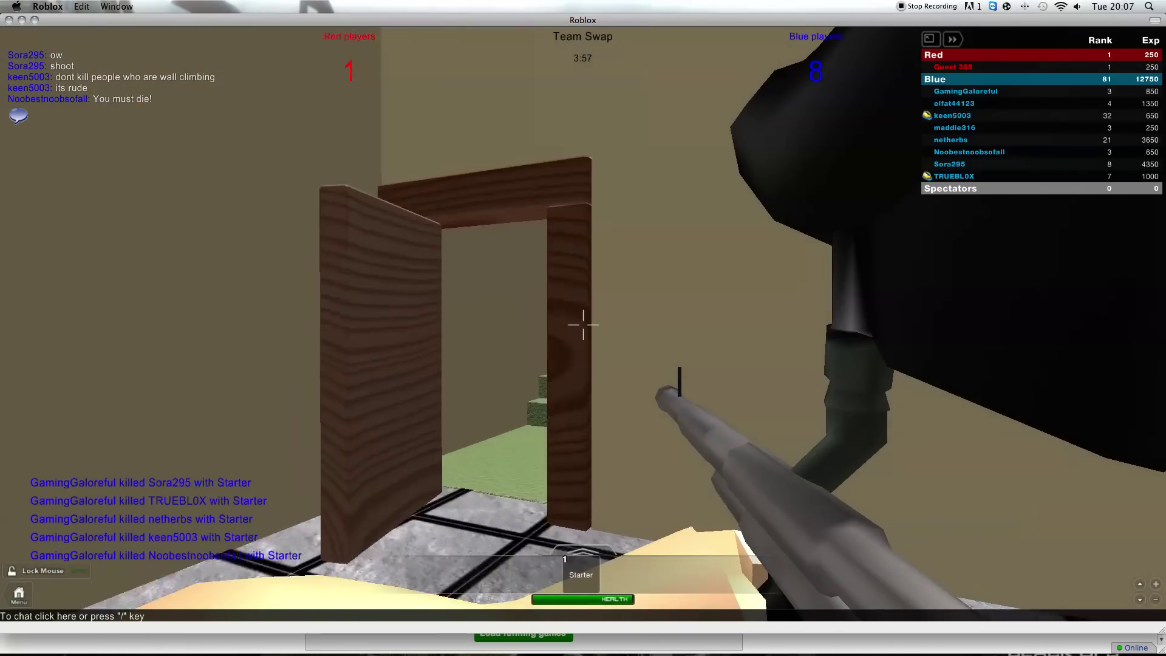
pyautogui.press('w')
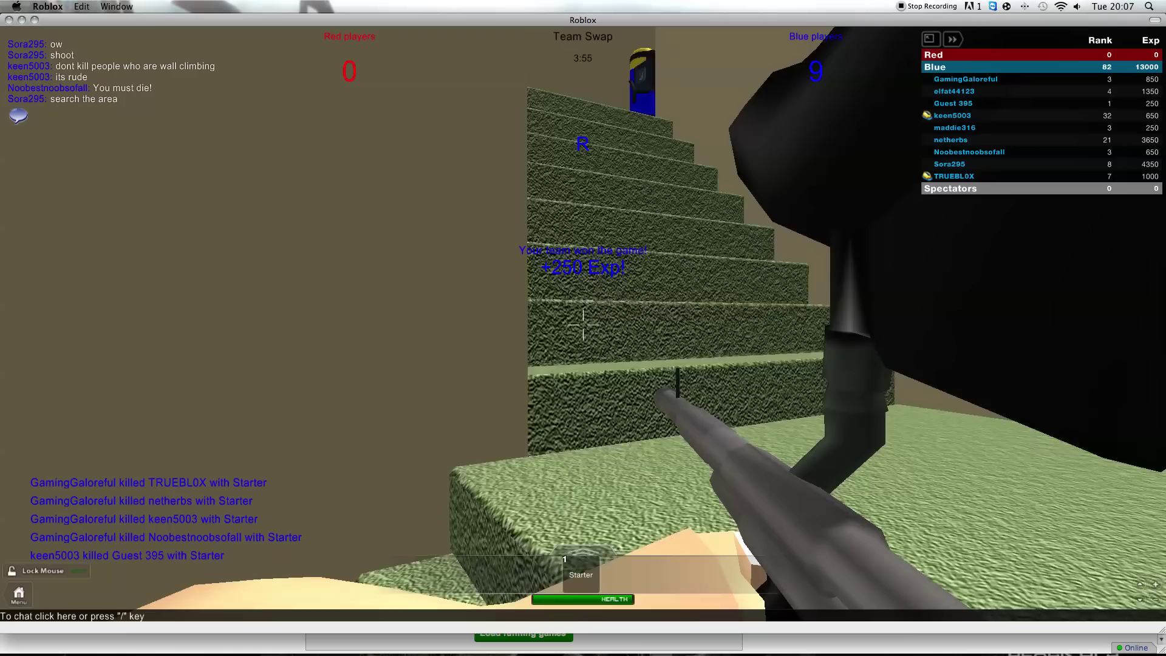
pyautogui.press('w')
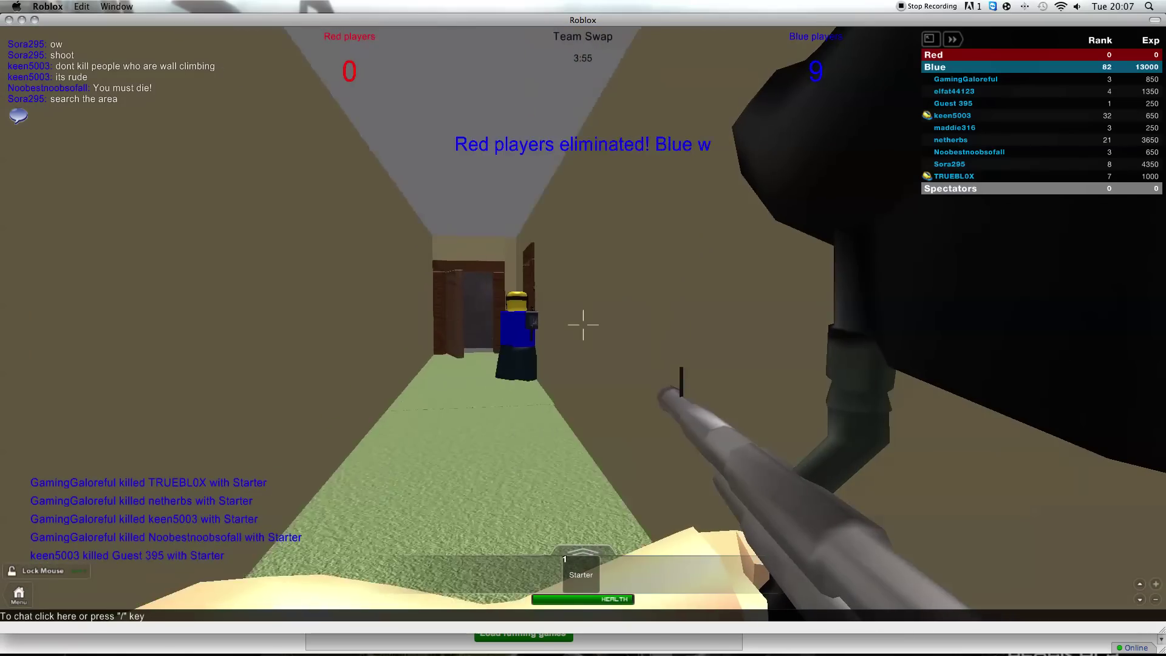
pyautogui.press('w')
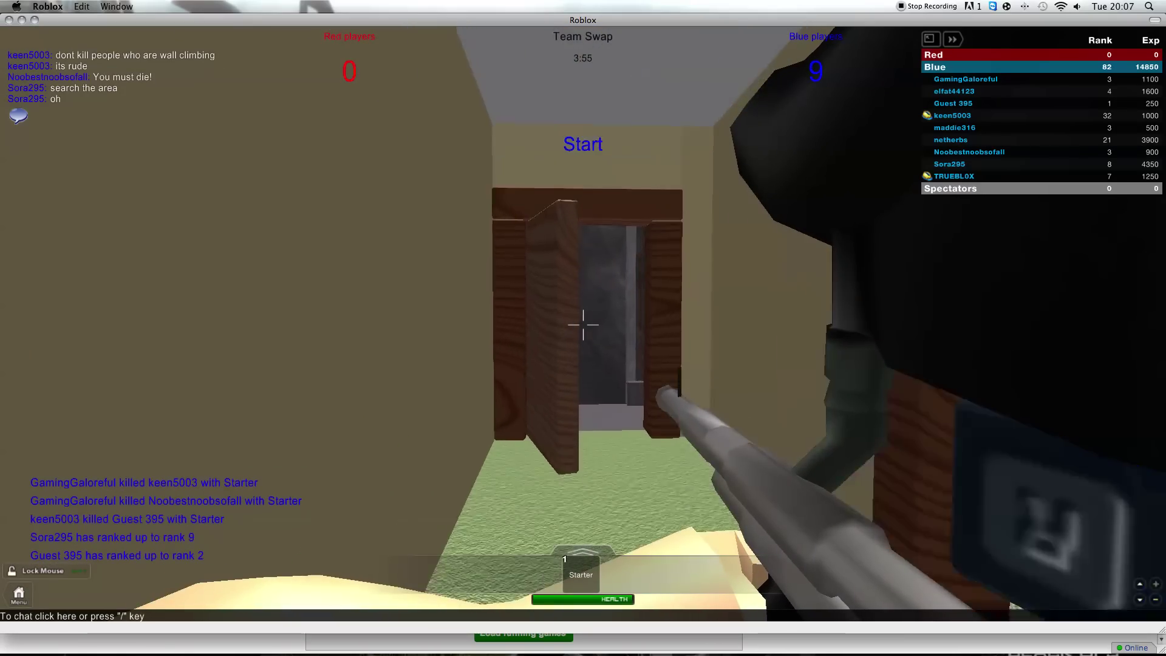
pyautogui.press('w')
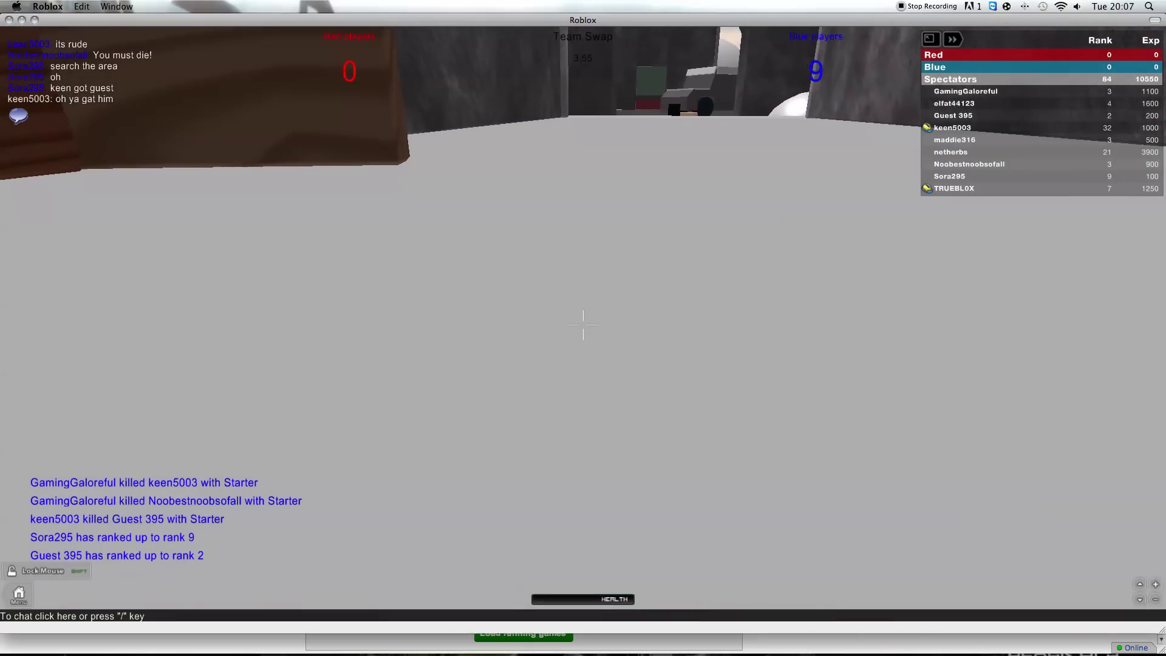
# Tilt the lobby view toward the sky and orbit the camera around the avatar.
pyautogui.press('w')
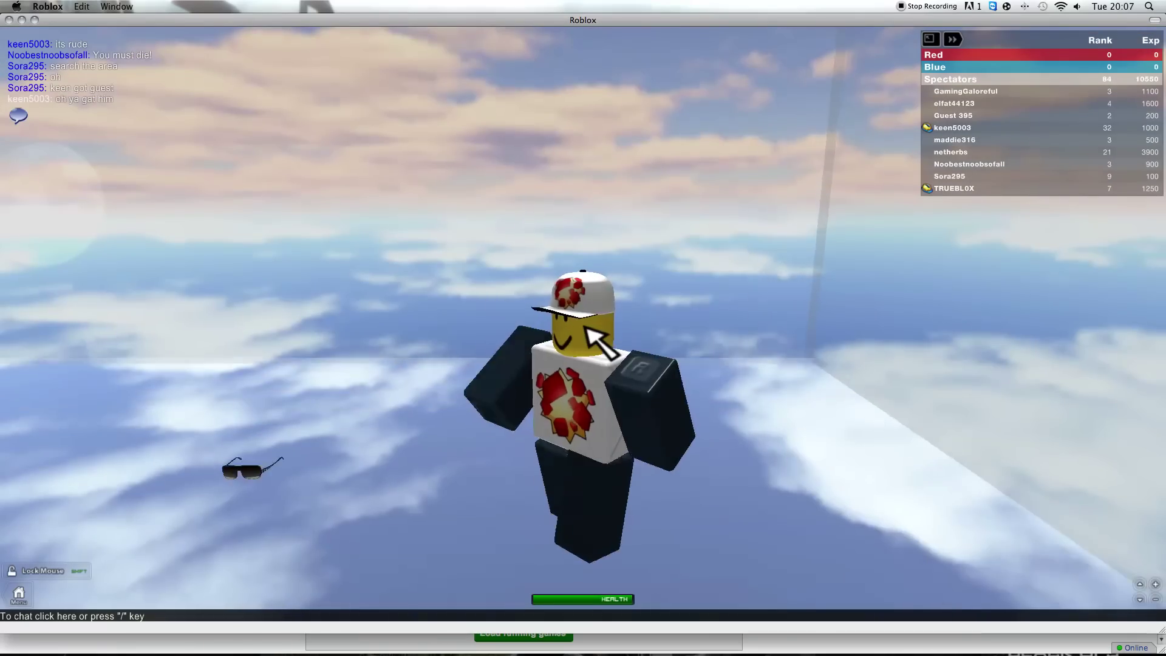
pyautogui.moveTo(594, 339); pyautogui.dragTo(594, 339)
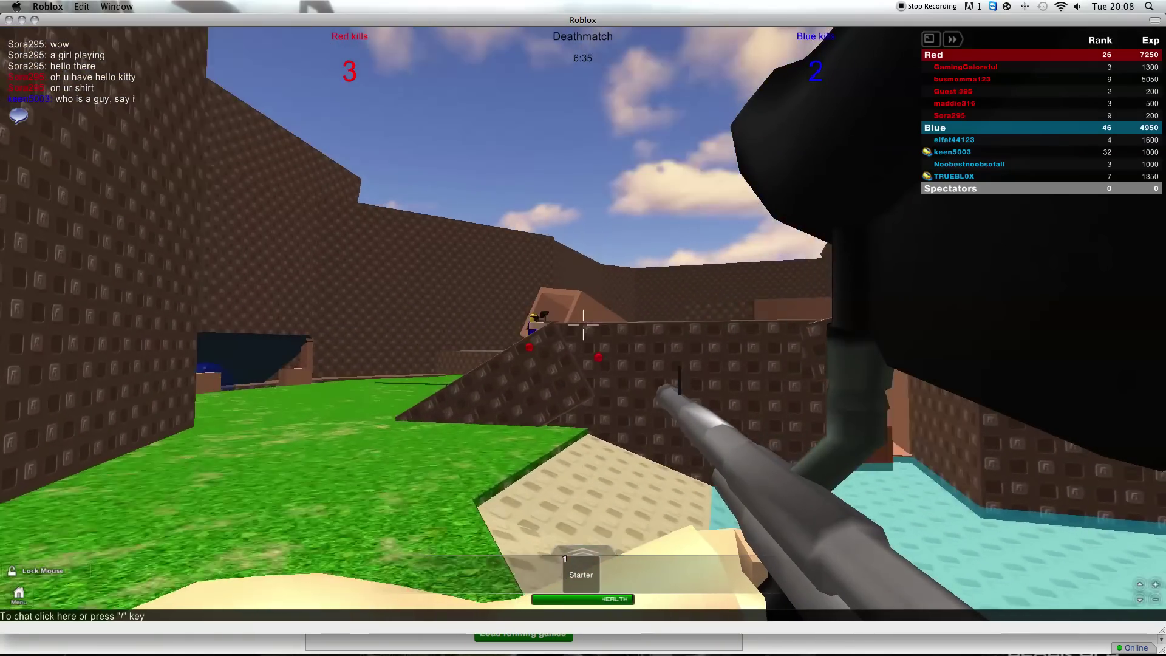
# Fire paintballs at the enemy ahead, then circle the ramp and kill another enemy.
pyautogui.click(583, 323)
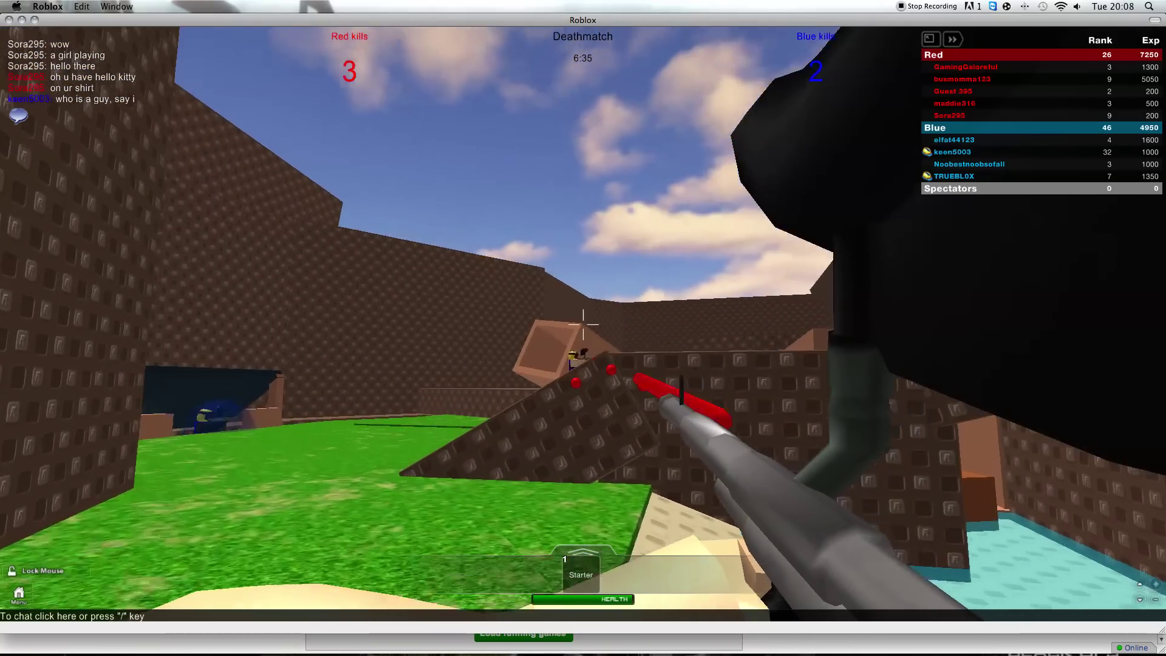
pyautogui.click(583, 323)
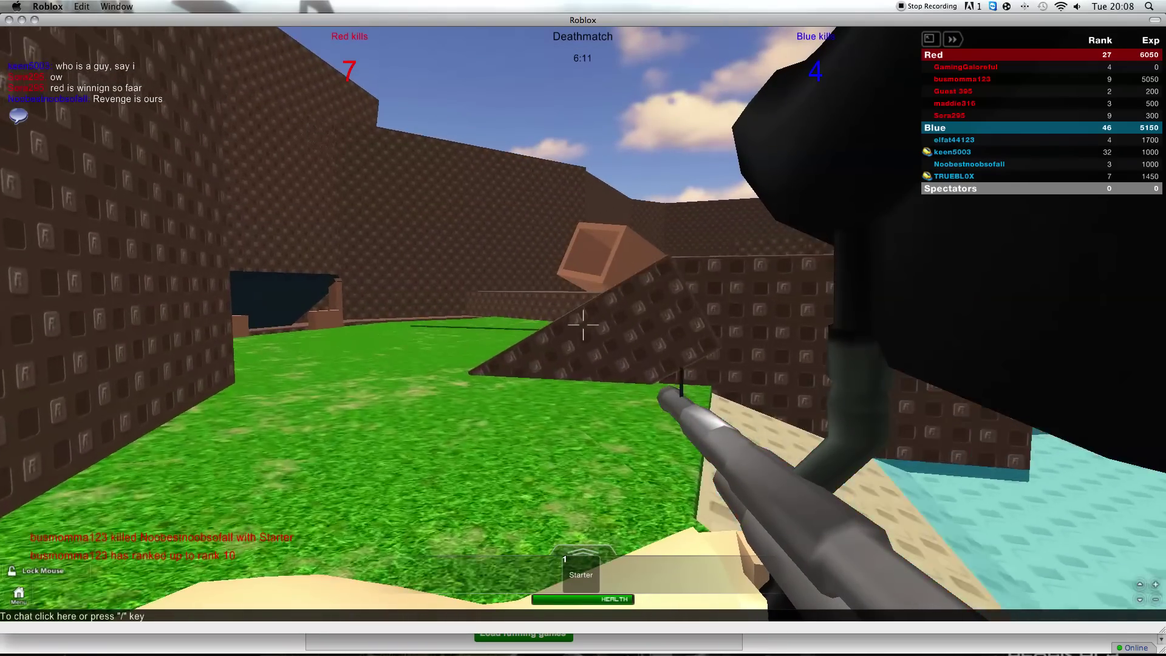
pyautogui.press('w')
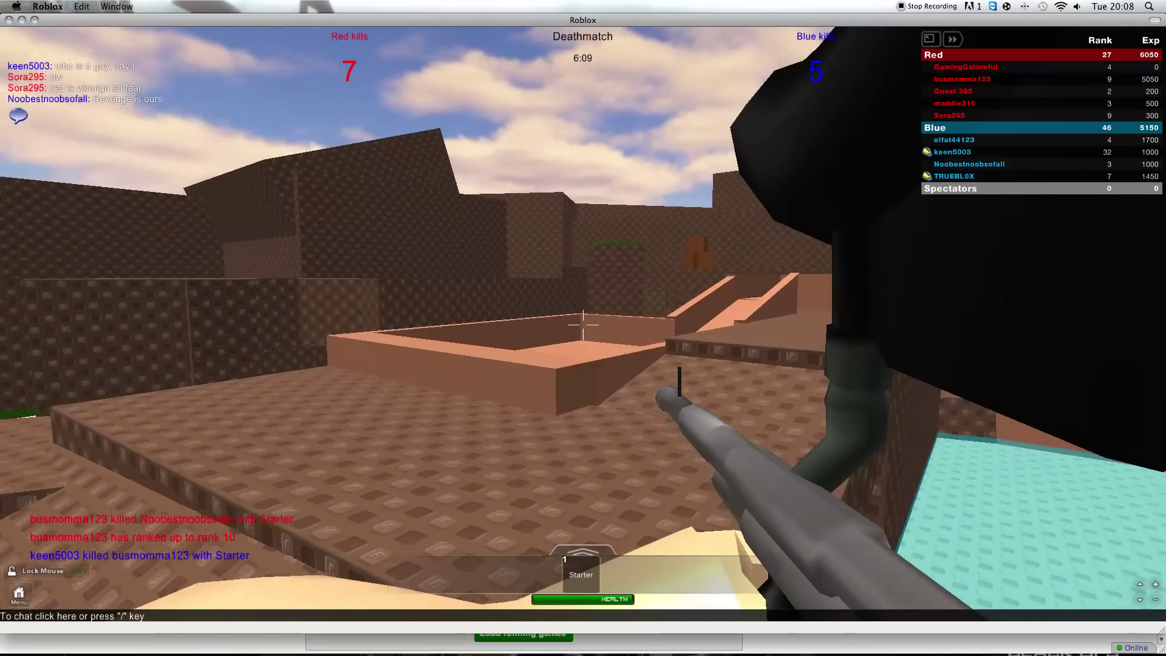
pyautogui.press('w')
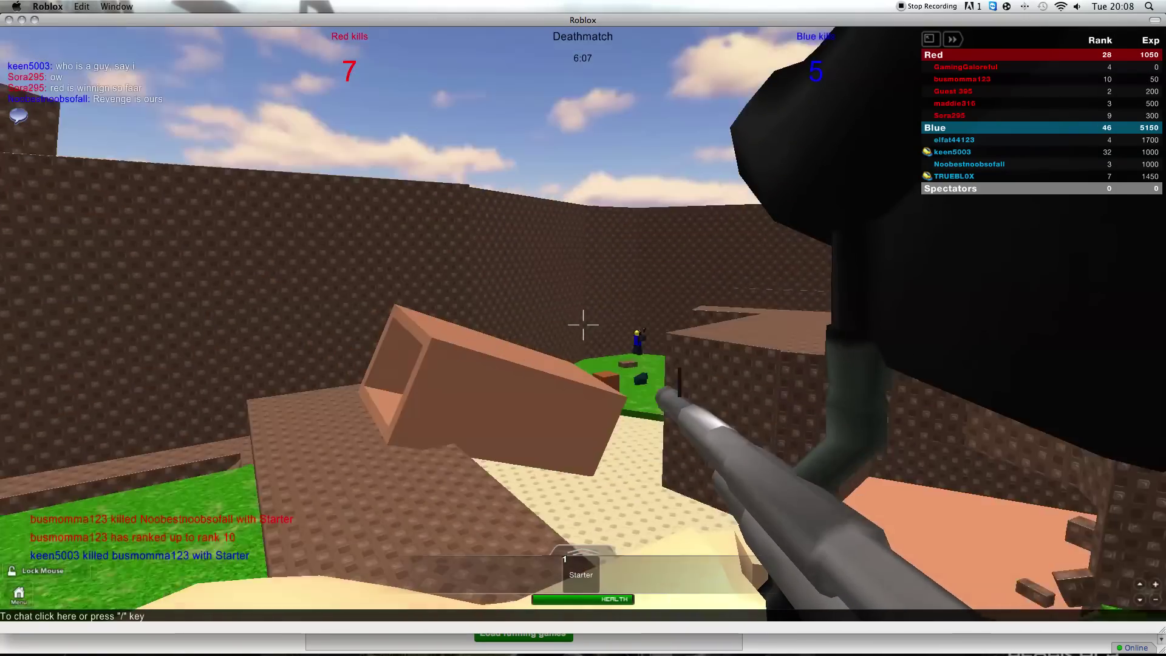
pyautogui.press('w')
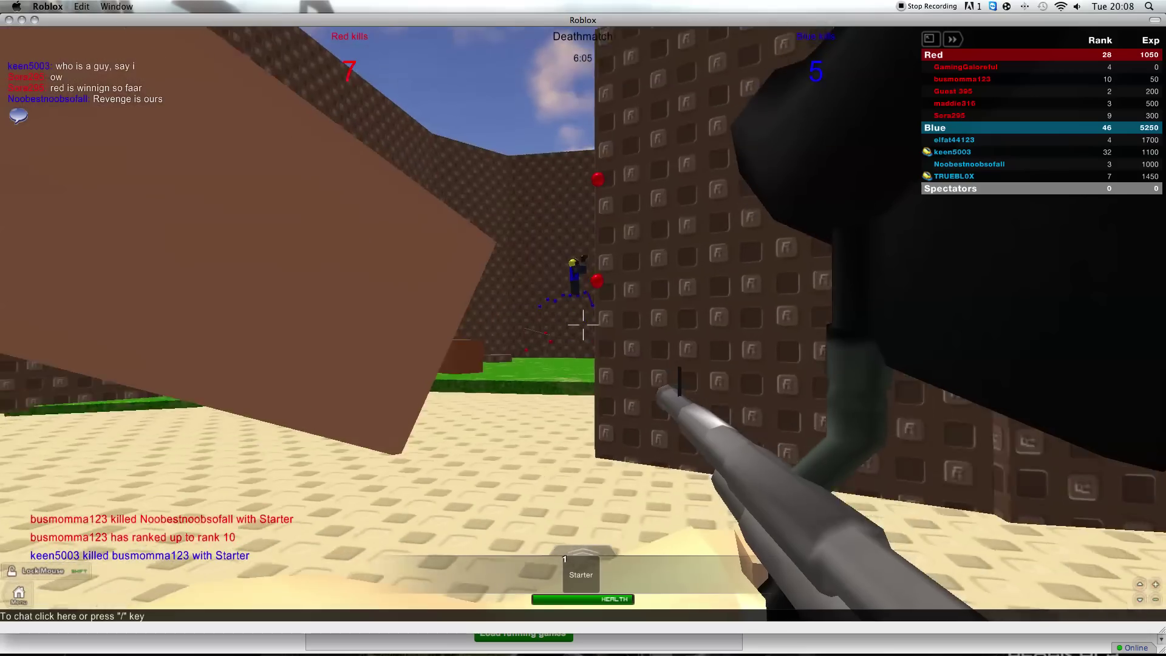
pyautogui.click(583, 318)
# Move along the wall, across the grass field, through the corridor and up the stairs.
pyautogui.press('w')
pyautogui.press('w')
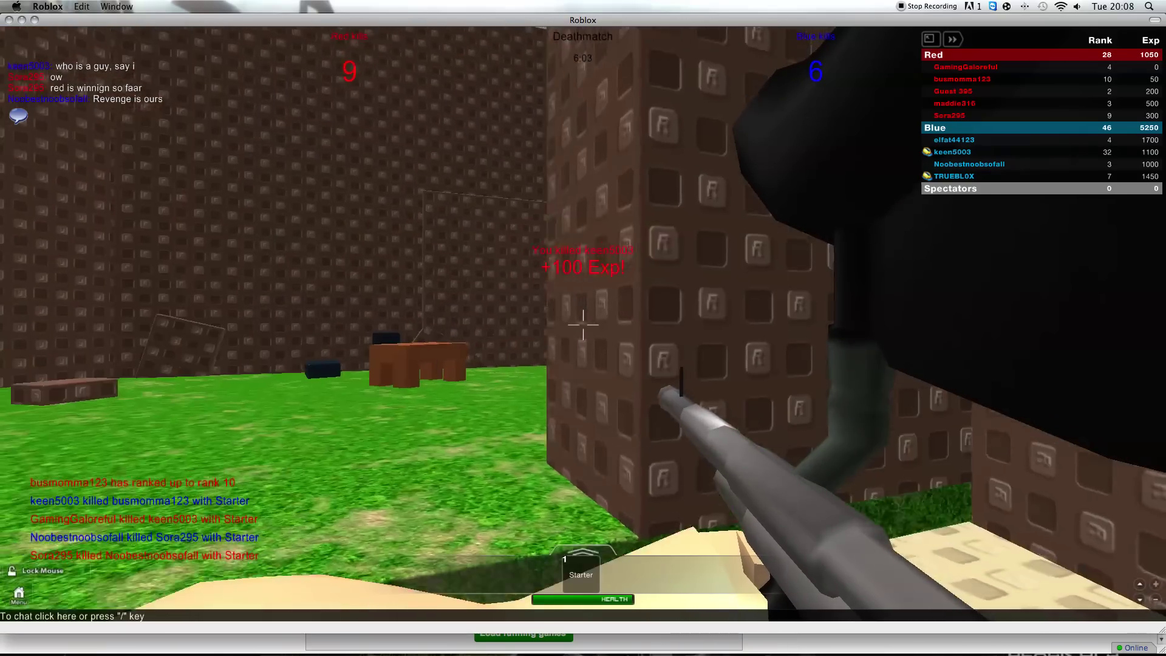
pyautogui.press('w')
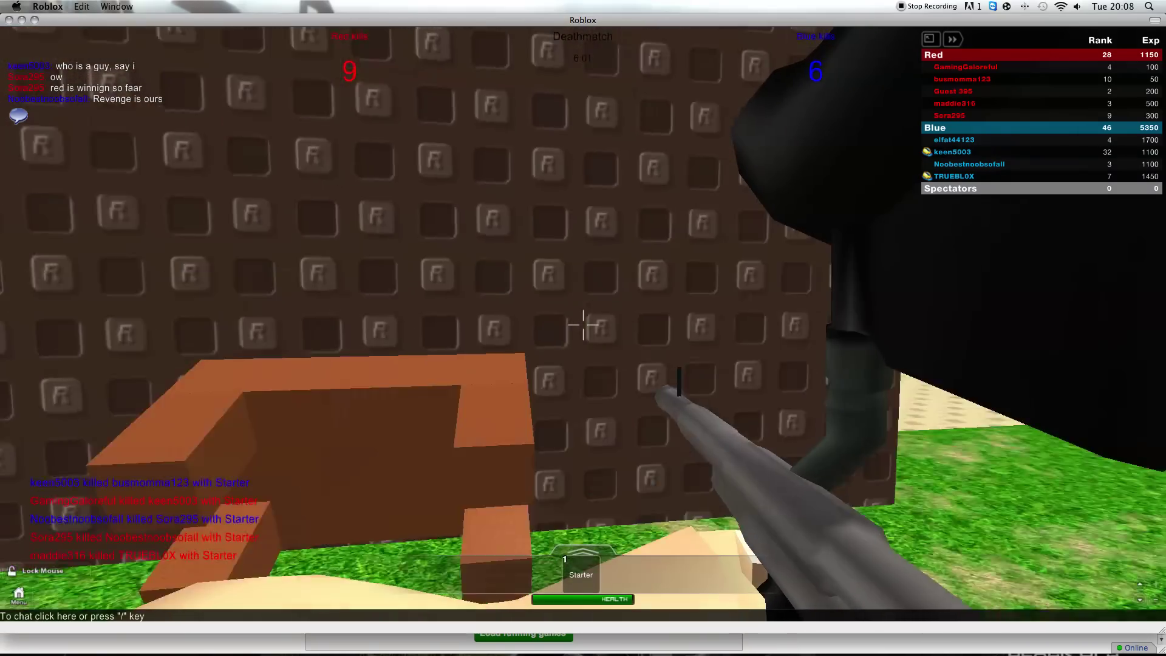
pyautogui.press('w')
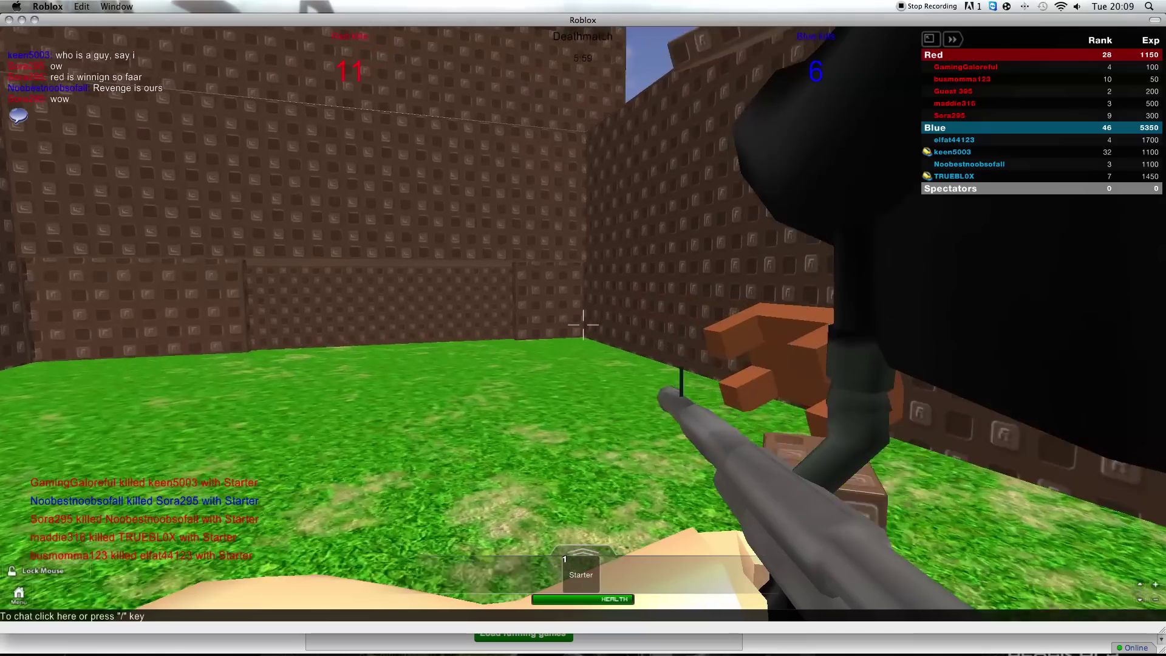
pyautogui.press('w')
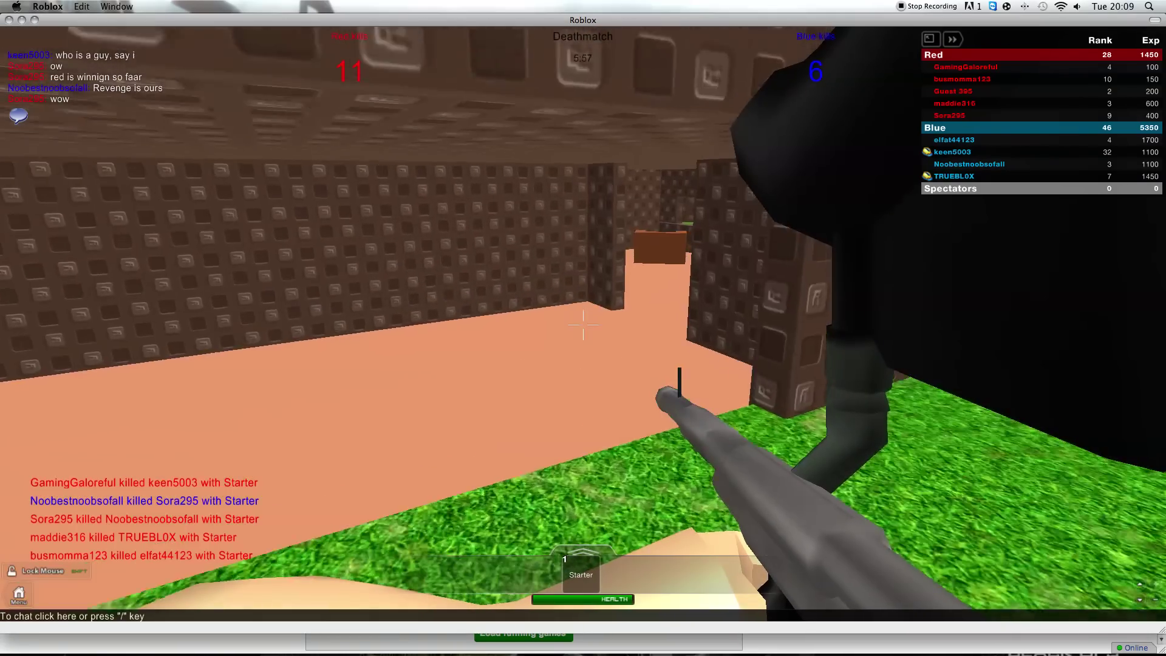
pyautogui.press('w')
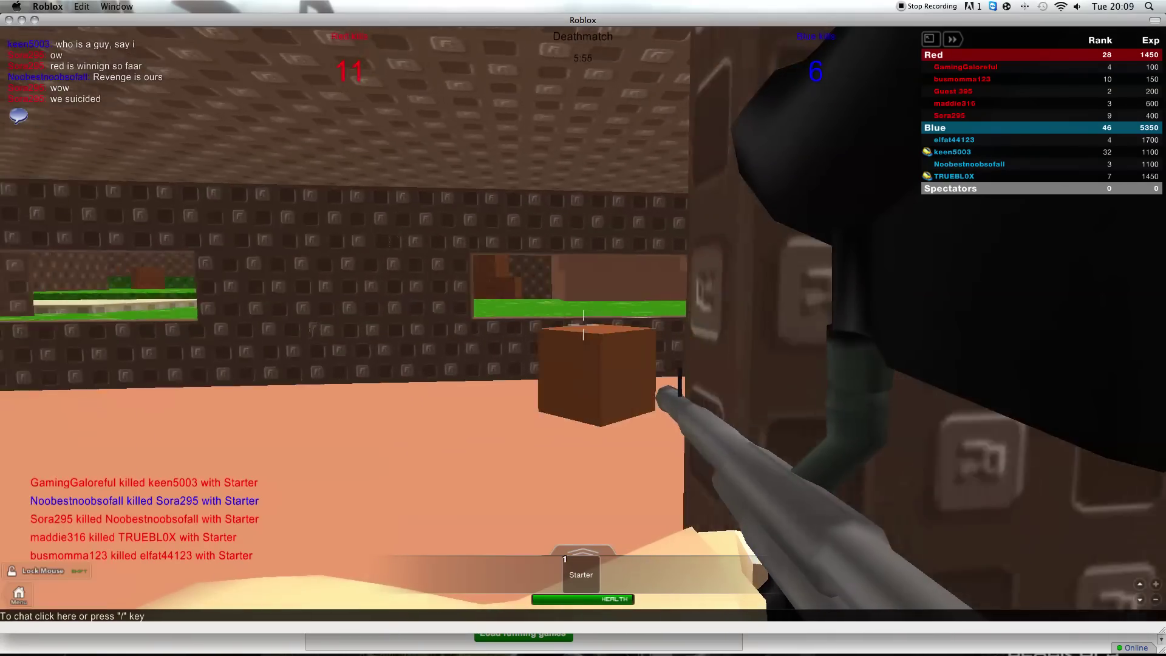
pyautogui.press('w')
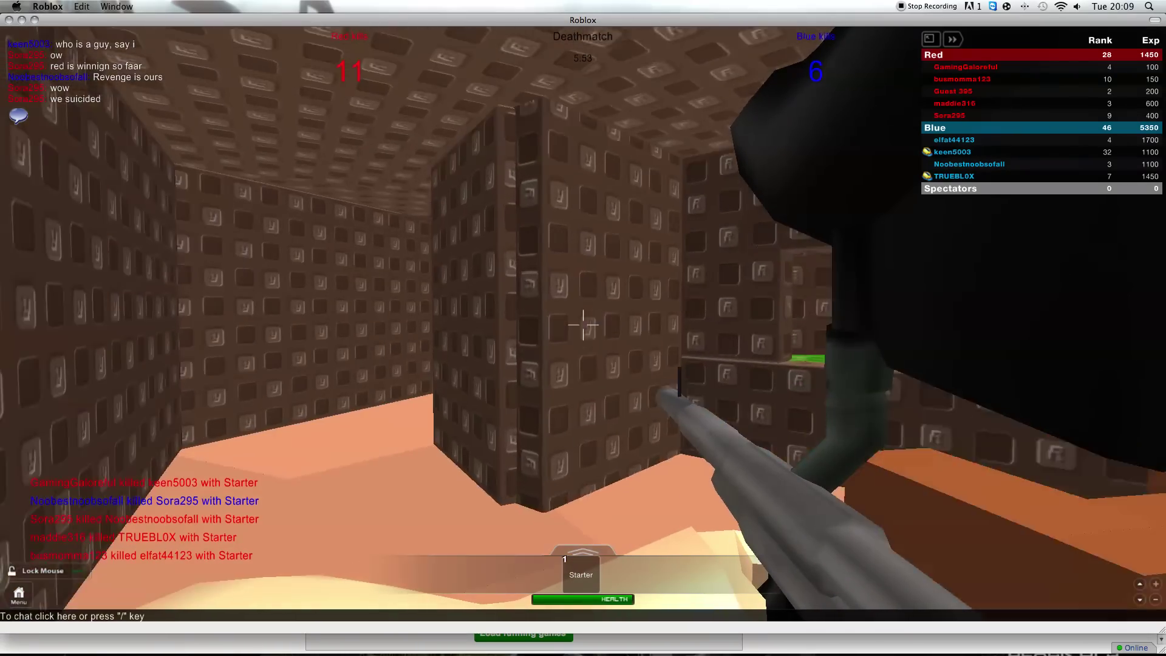
pyautogui.press('w')
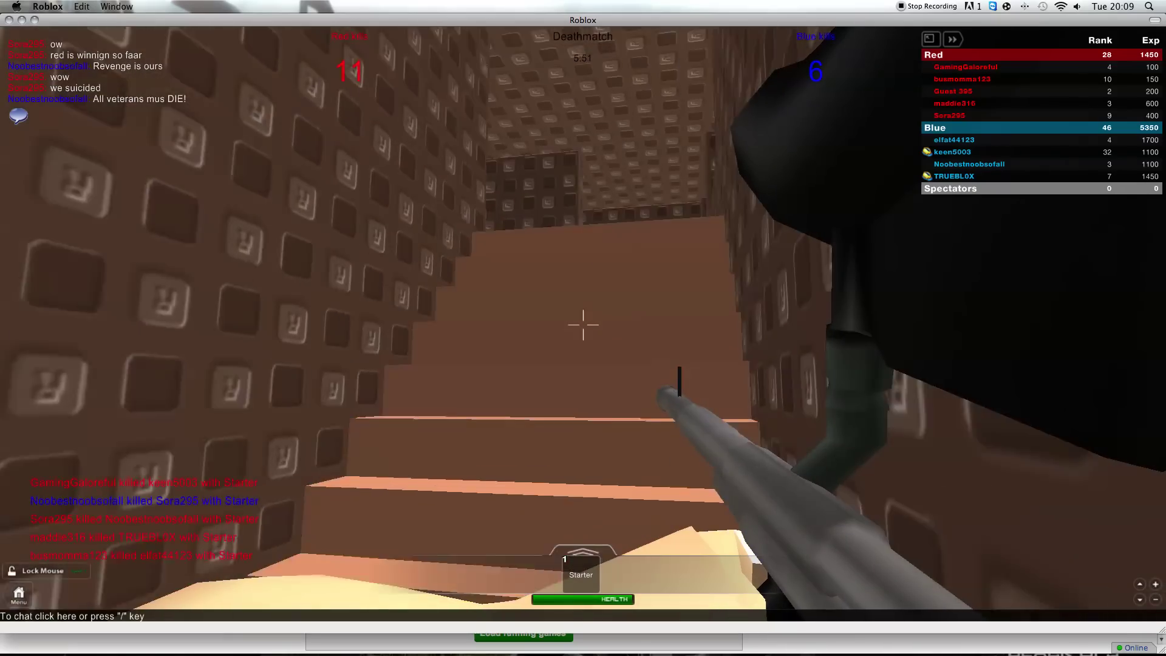
pyautogui.press('w')
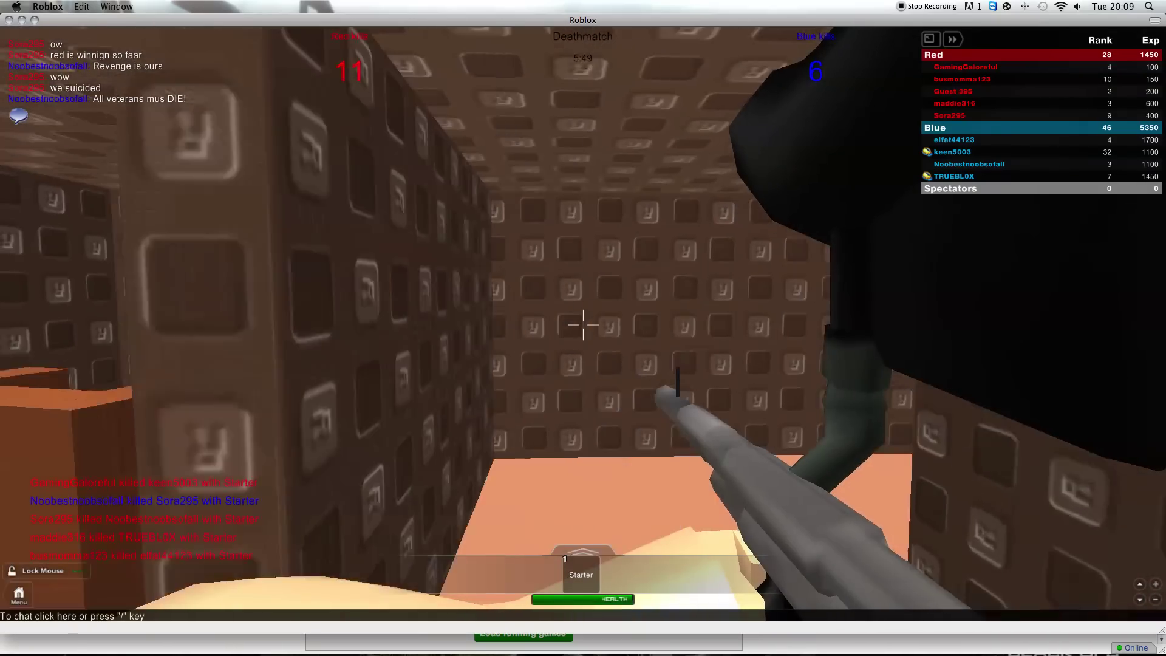
pyautogui.press('w')
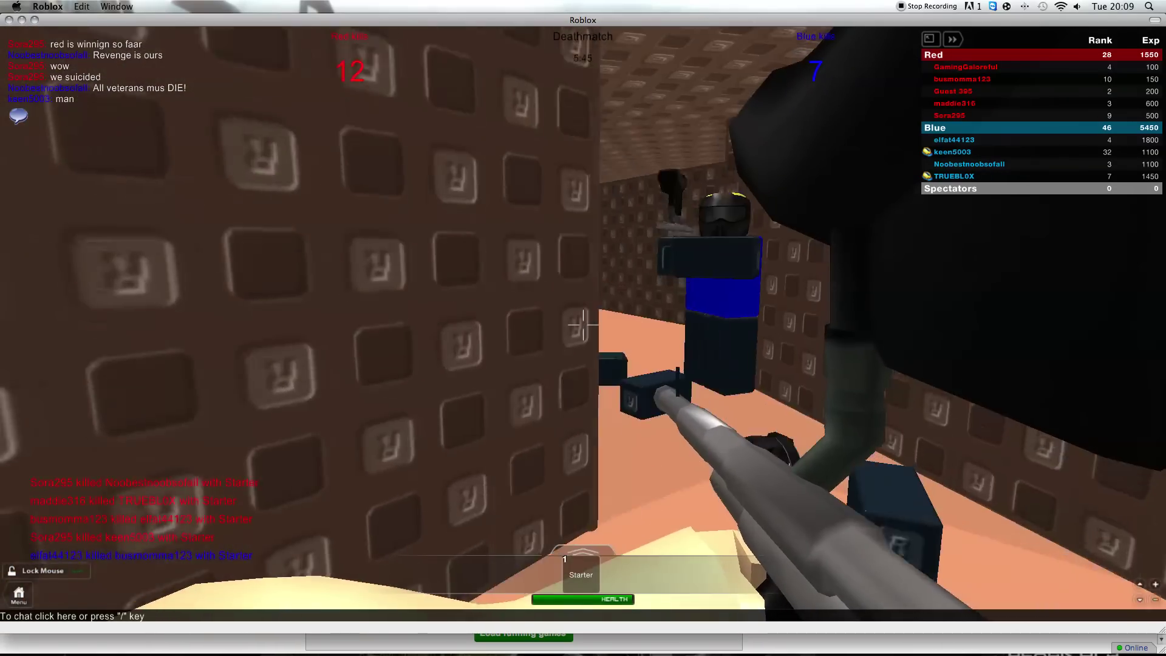
# Shoot the approaching enemy and the other players in the room.
pyautogui.click(583, 323)
pyautogui.press('w')
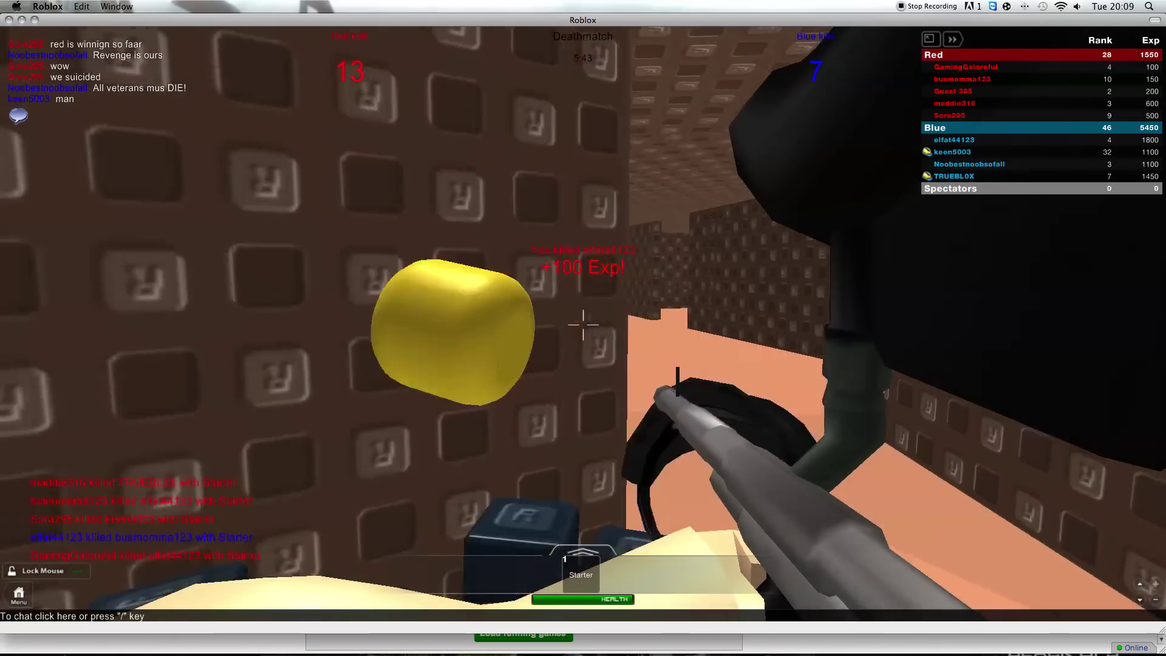
pyautogui.click(583, 324)
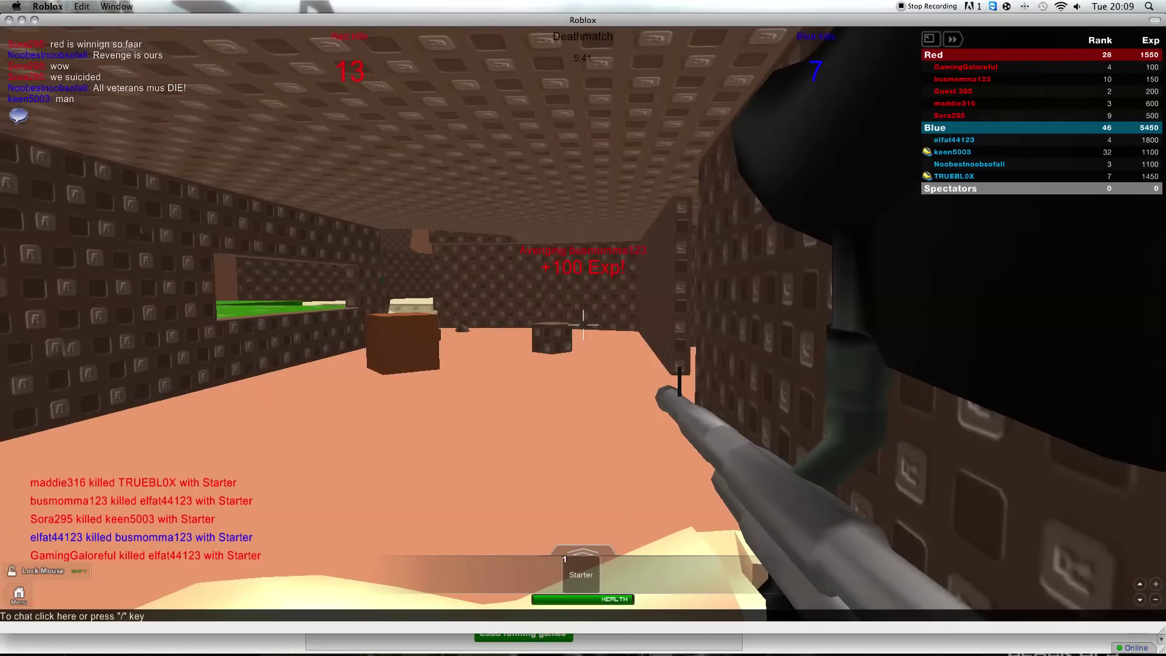
pyautogui.press('w')
pyautogui.press('w')
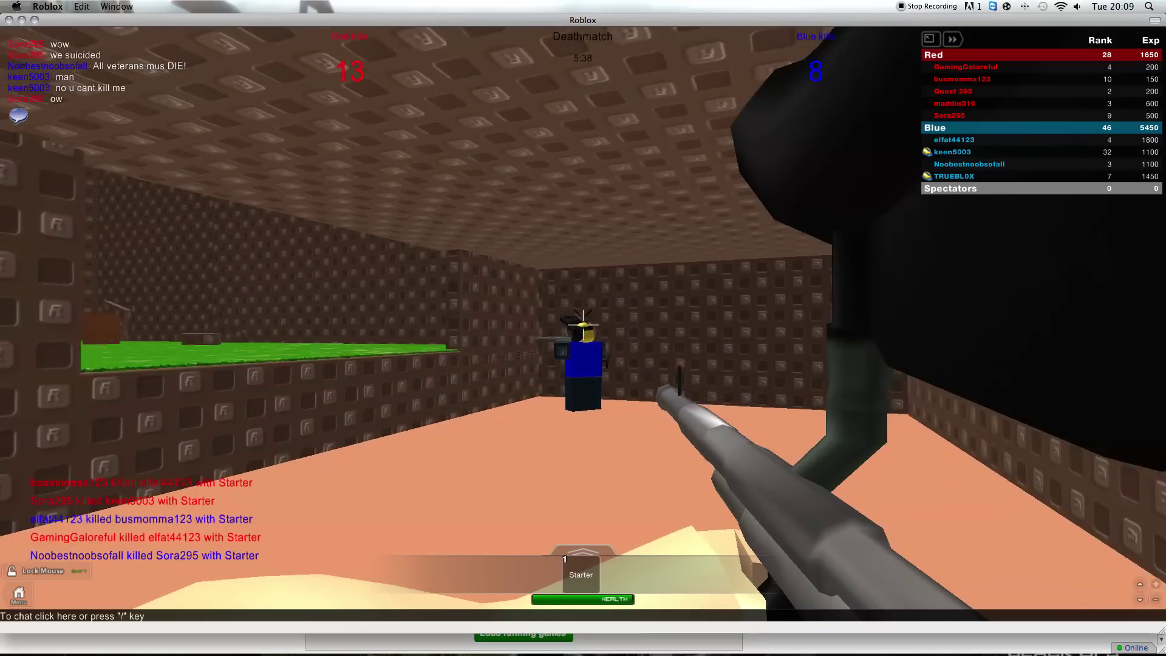
pyautogui.click(583, 324)
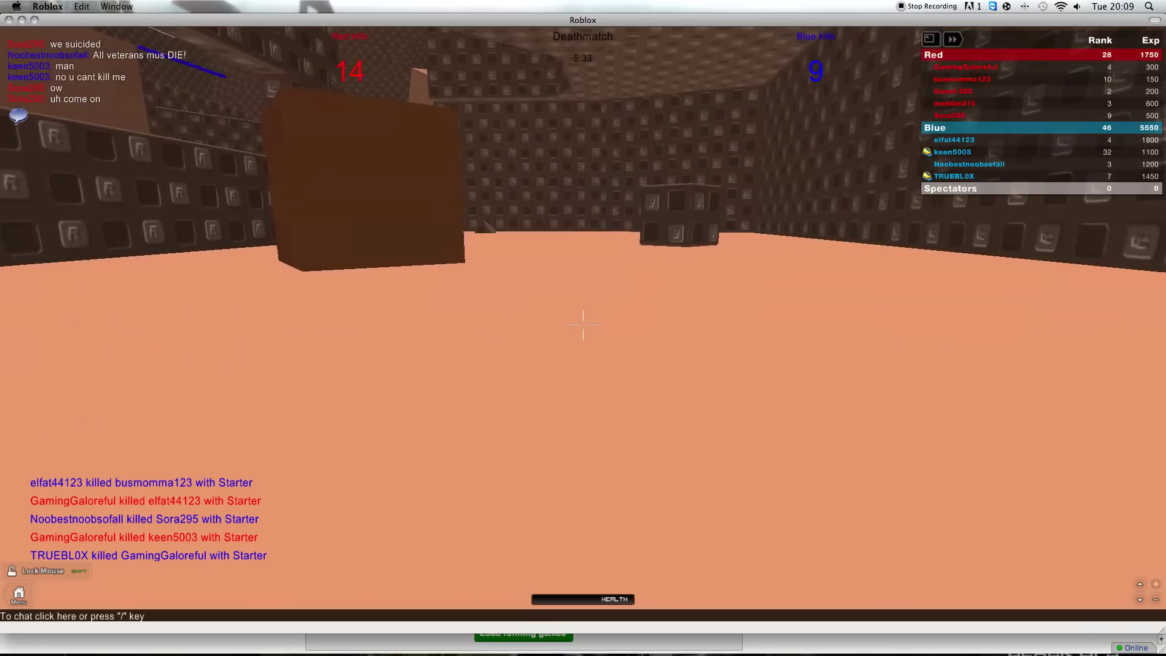
# Equip the rifle after respawning and head around the wall into the corridor.
pyautogui.press('w')
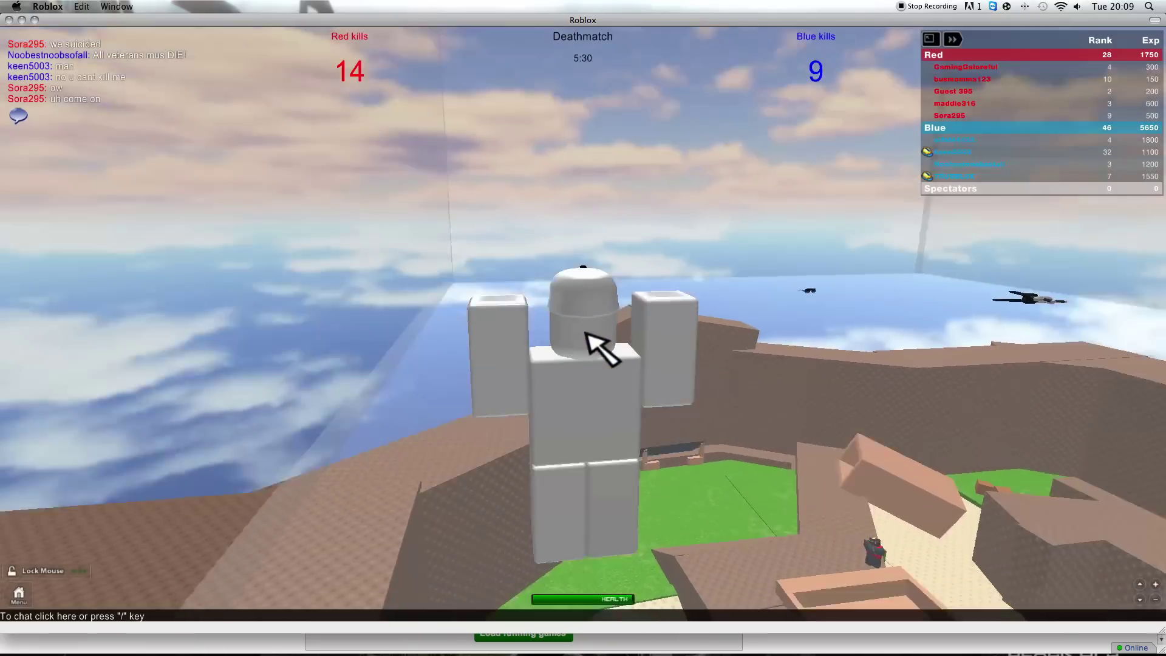
pyautogui.press('1')
pyautogui.press('w')
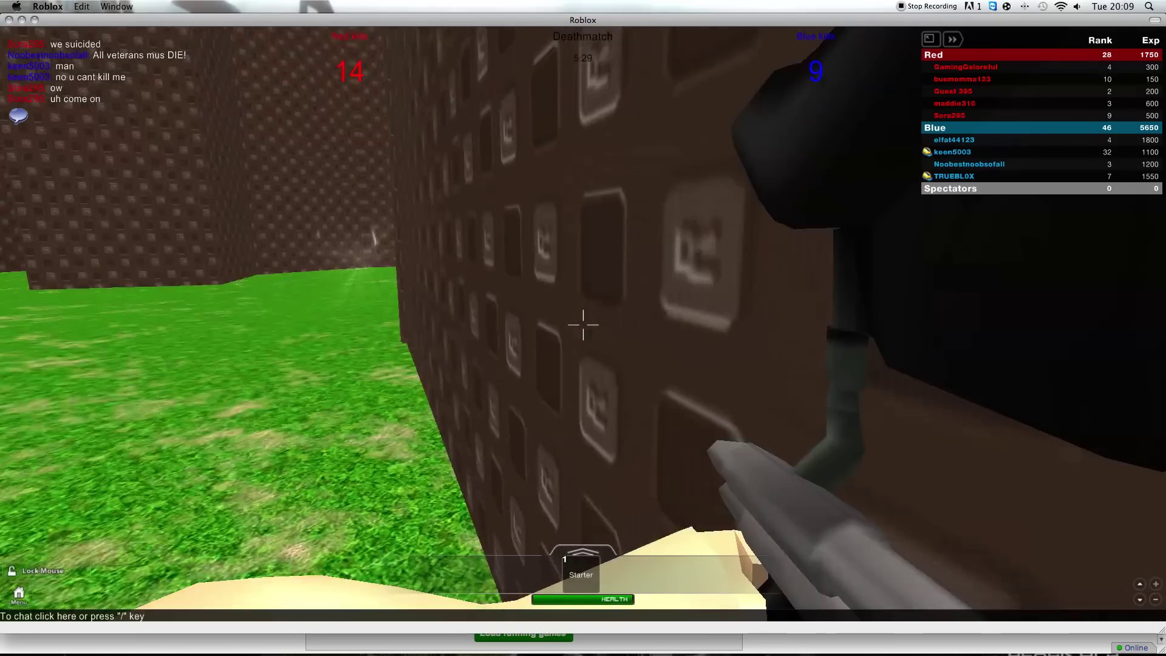
pyautogui.press('w')
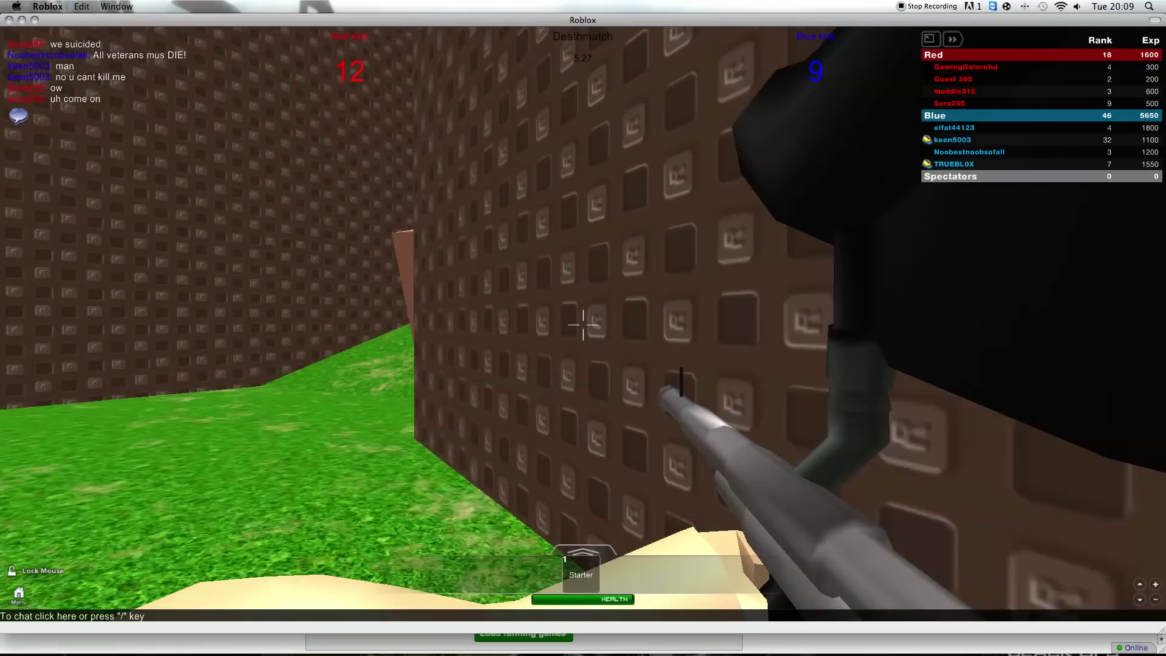
pyautogui.press('w')
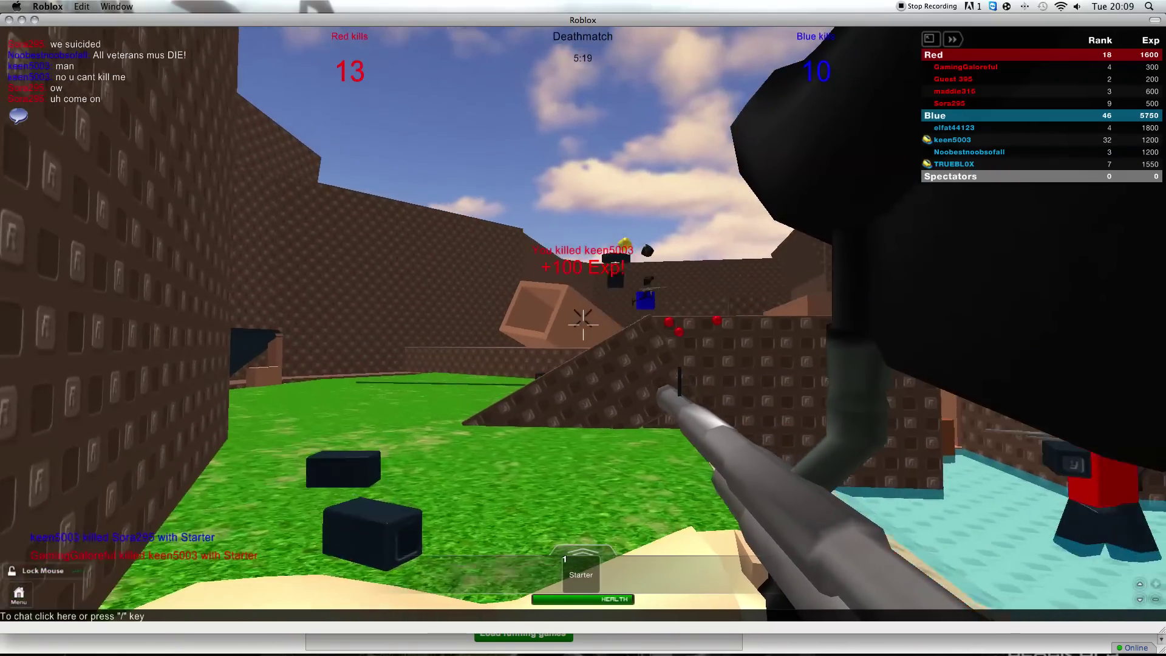
# Cross the arena onto the platform and into the walled corridor toward the stairs.
pyautogui.press('w')
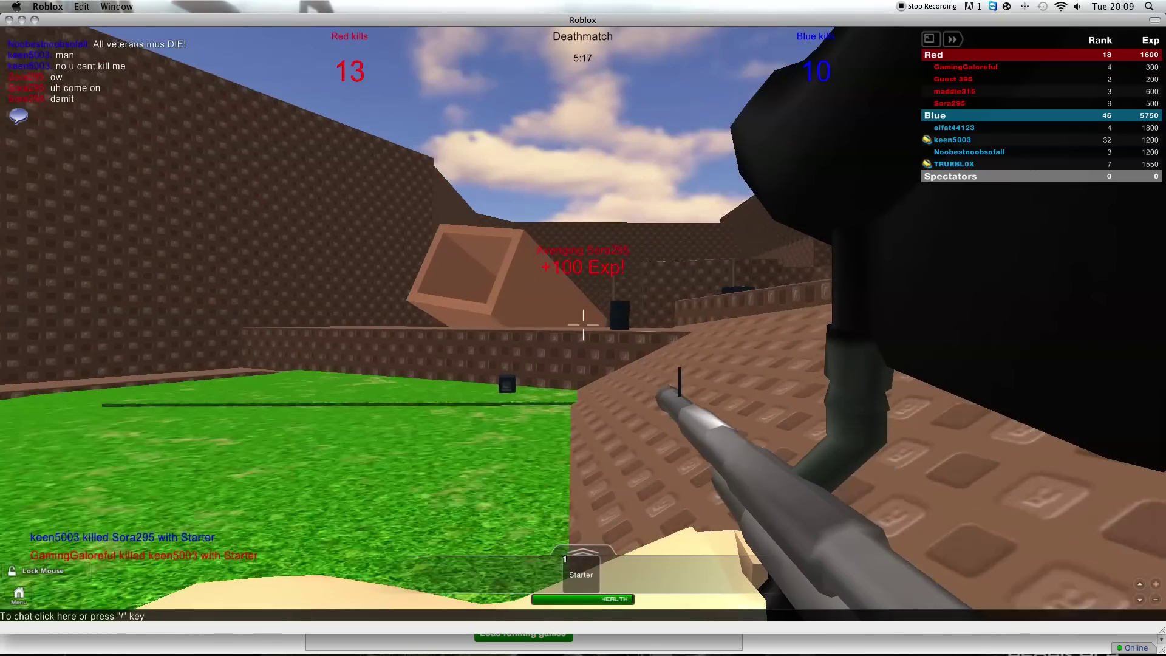
pyautogui.press('w')
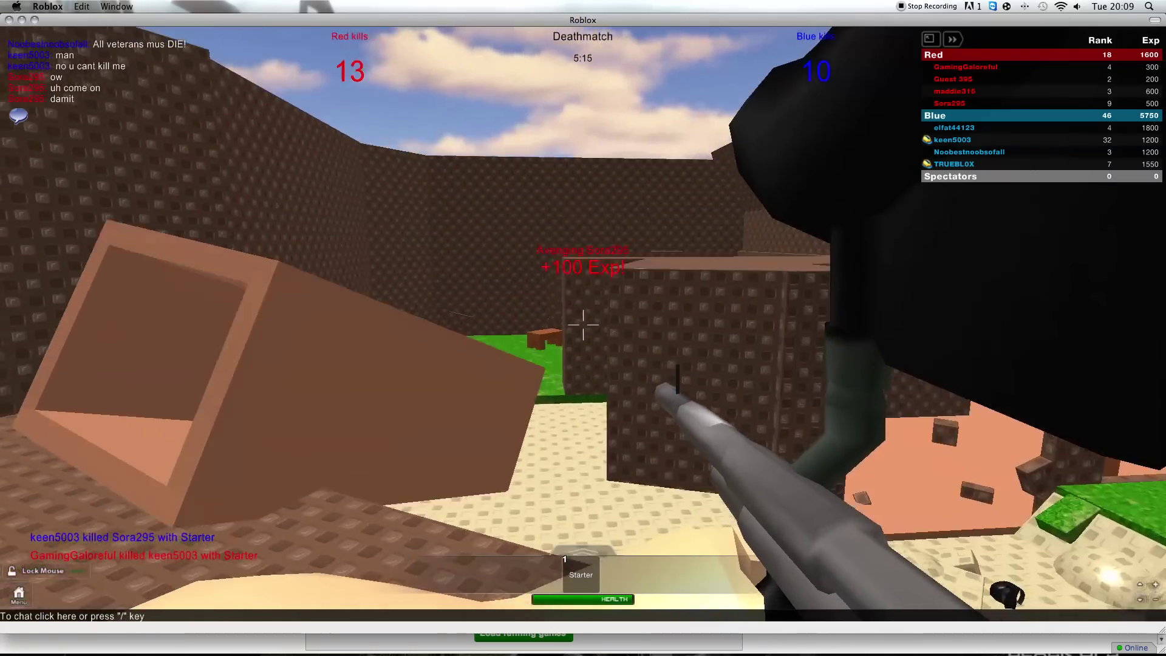
pyautogui.press('w')
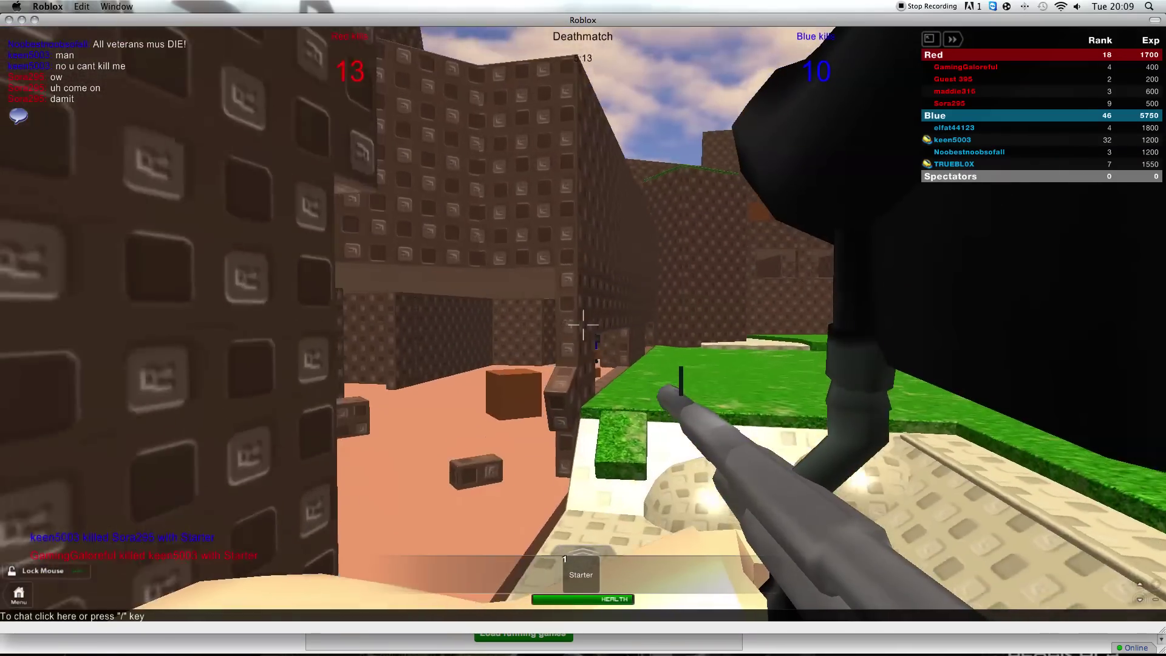
pyautogui.press('w')
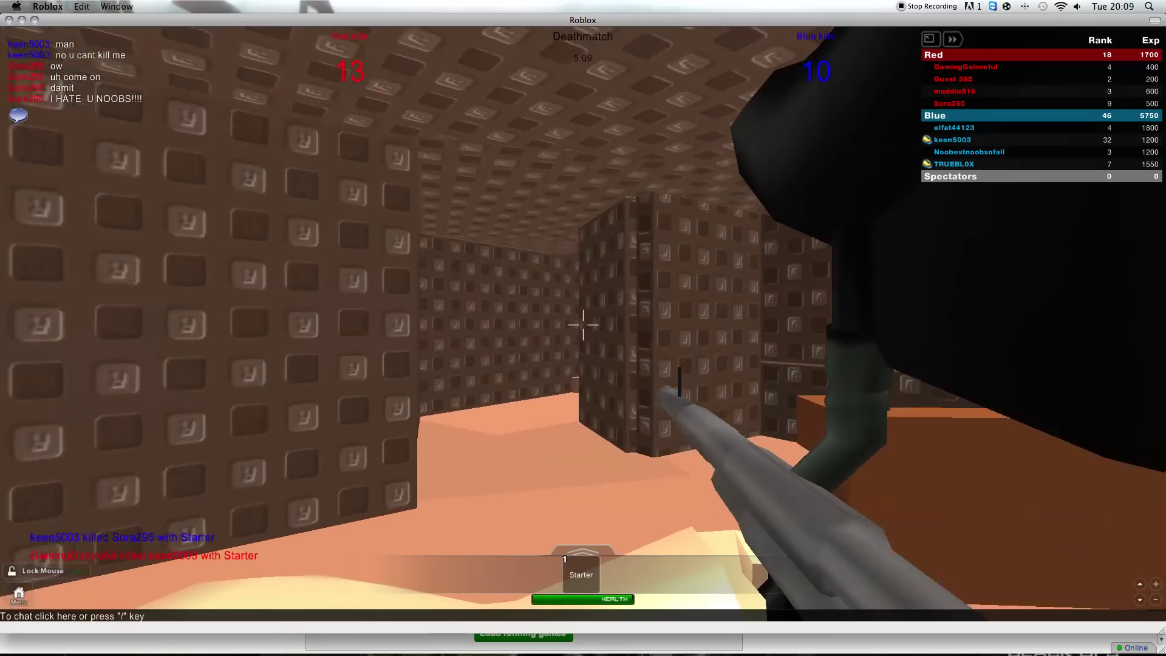
pyautogui.press('w')
pyautogui.press('w')
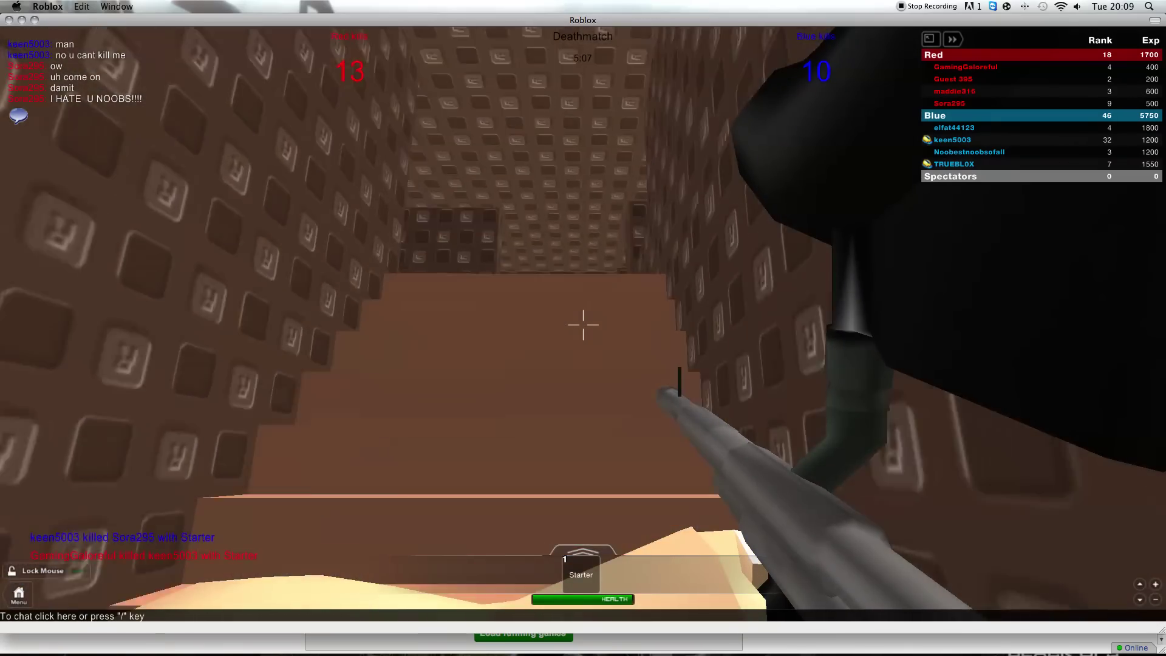
pyautogui.press('w')
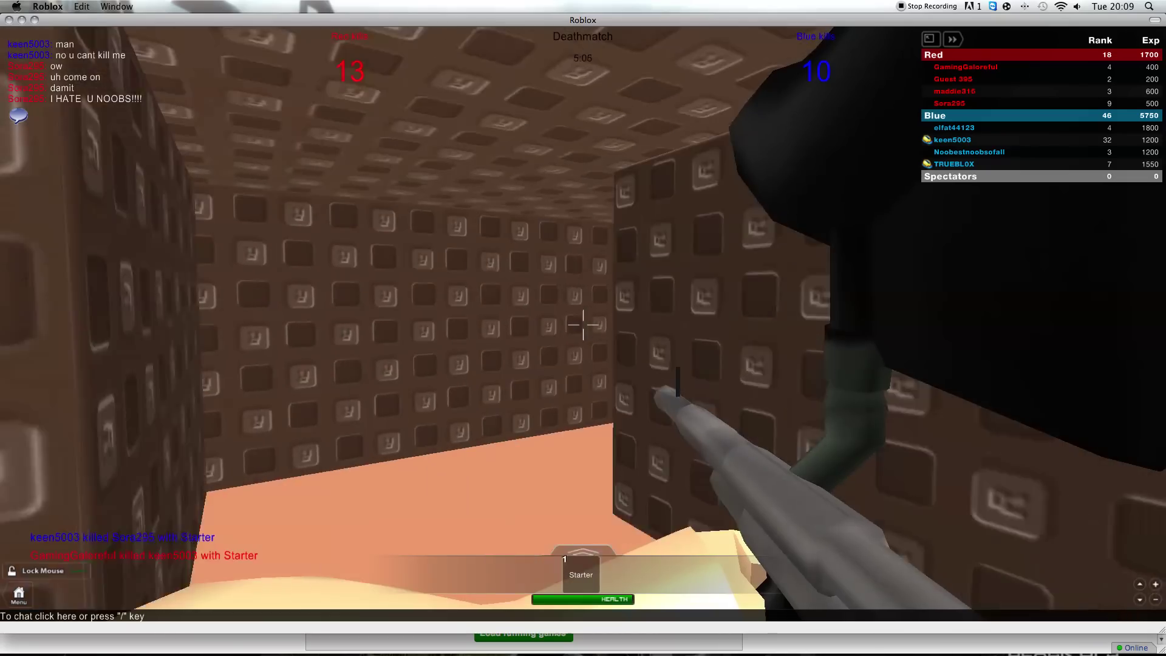
# Move through open ground and the enclosed room, then climb the staircase.
pyautogui.press('w')
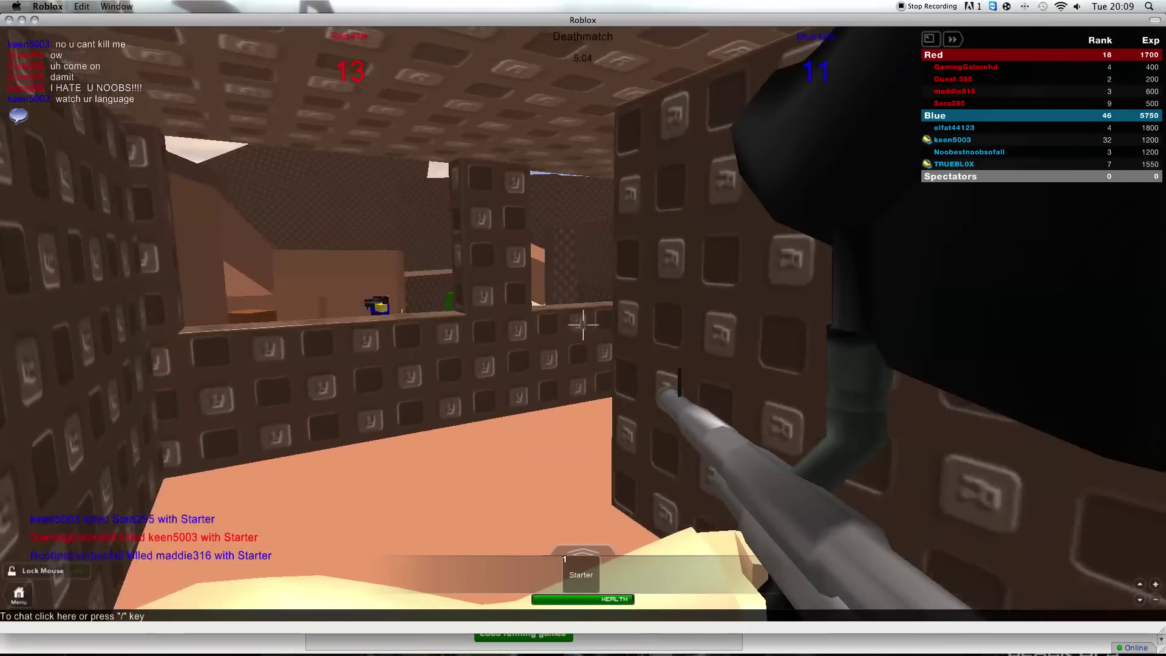
pyautogui.press('w')
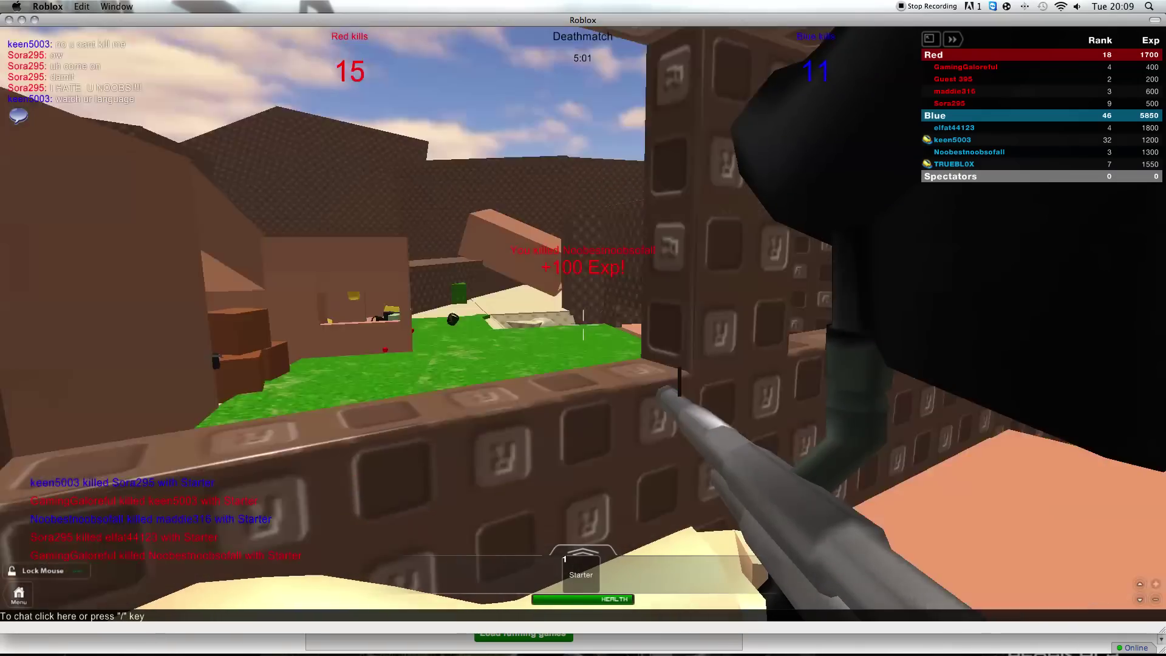
pyautogui.press('w')
pyautogui.press('w')
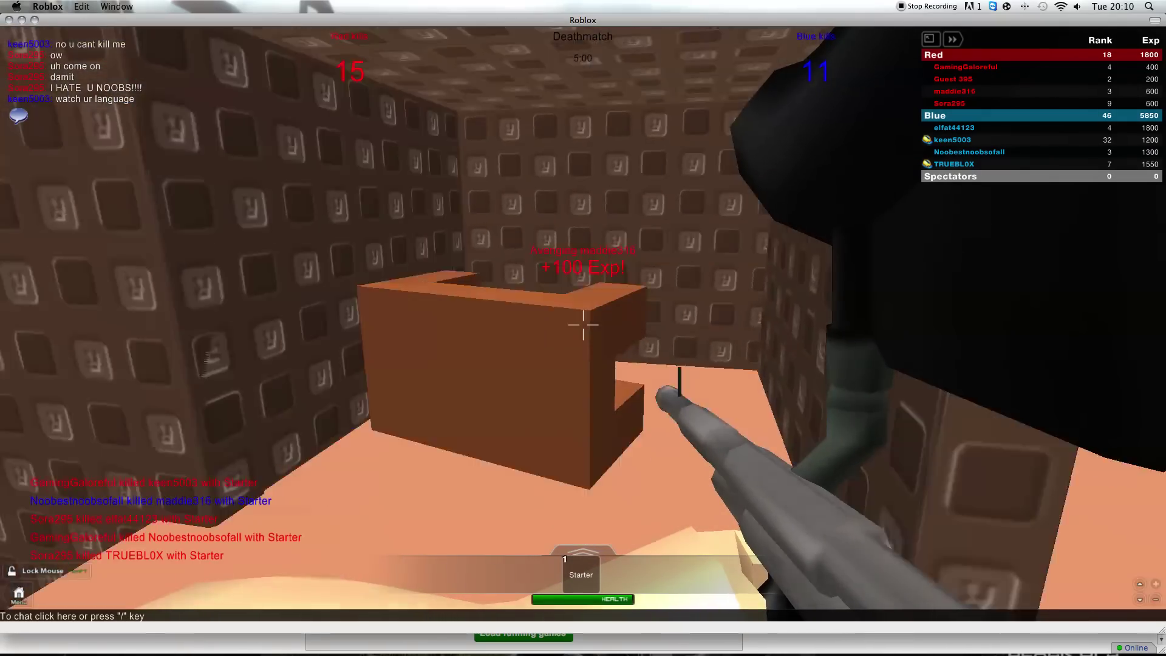
pyautogui.press('w')
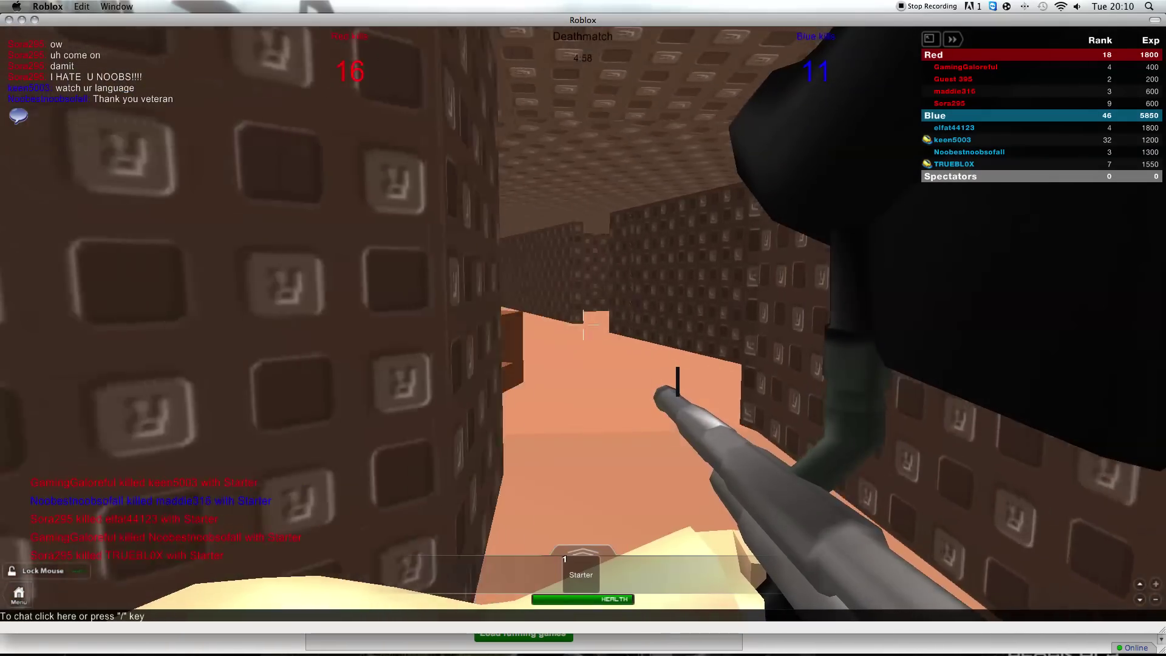
pyautogui.press('w')
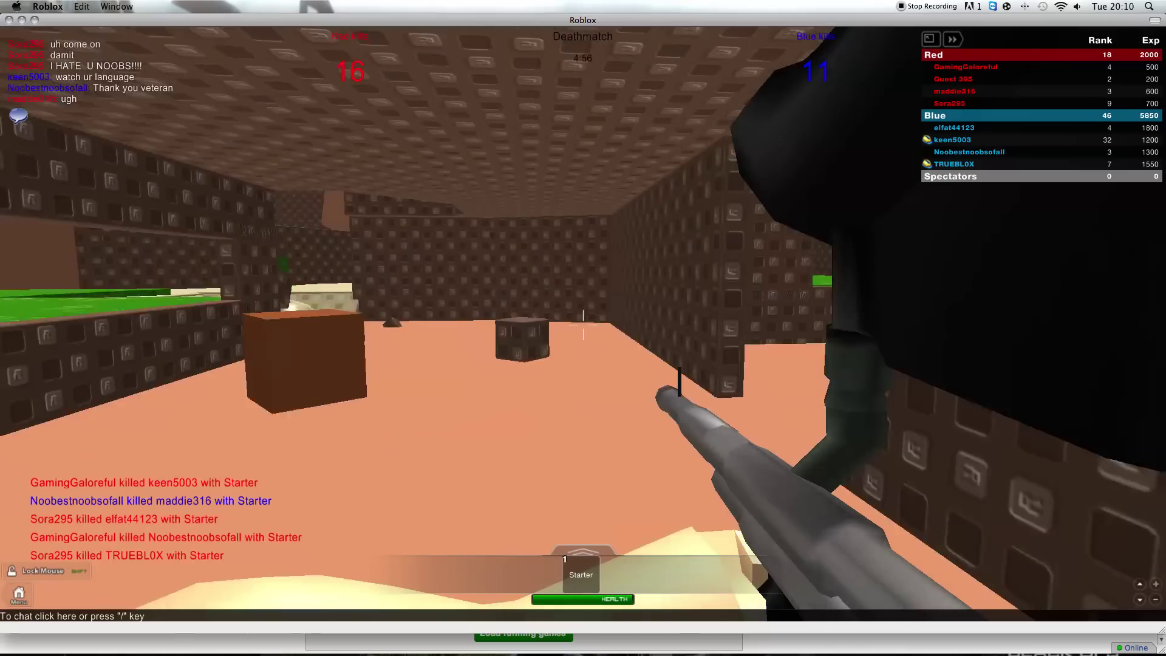
pyautogui.press('w')
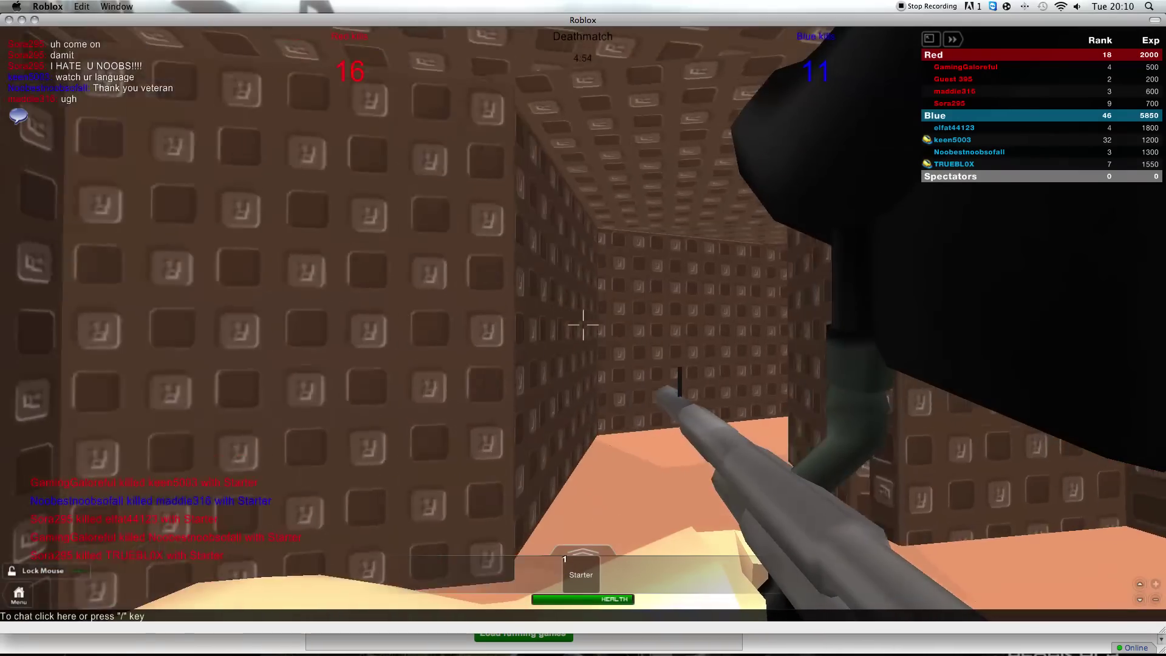
pyautogui.press('w')
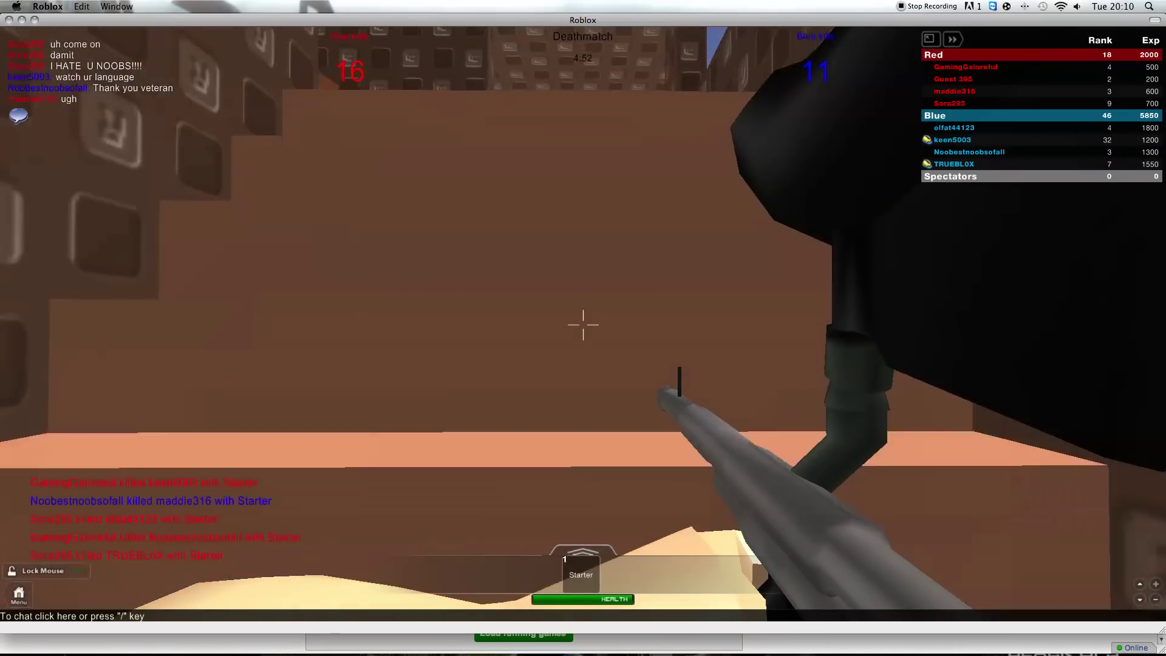
pyautogui.press('w')
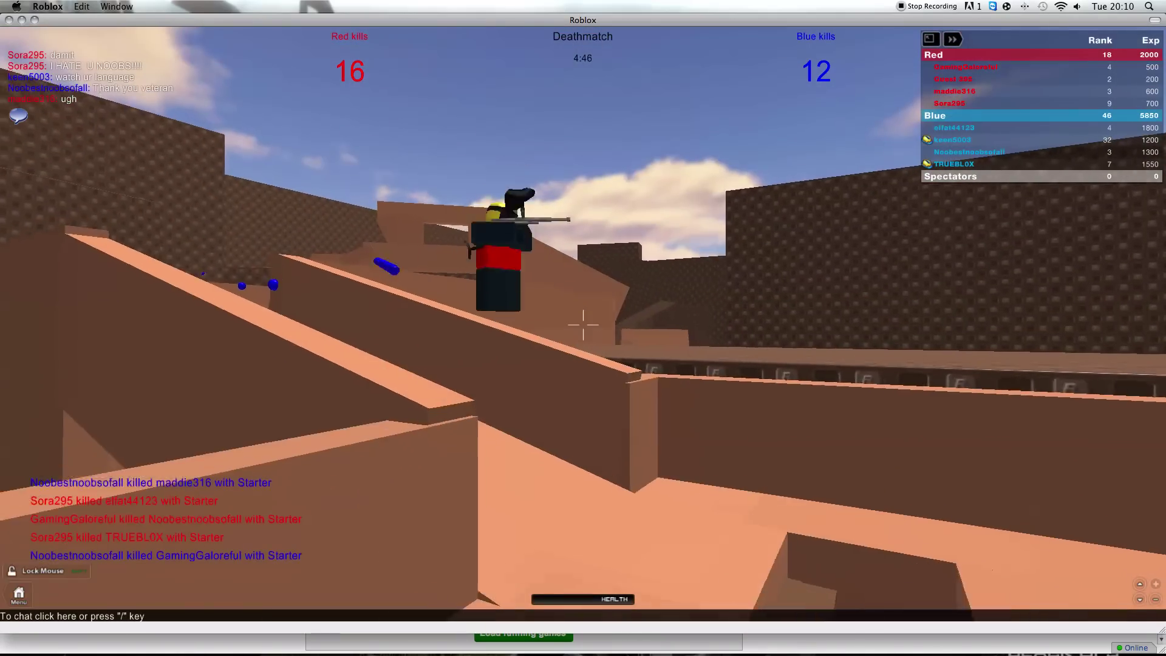
pyautogui.press('w')
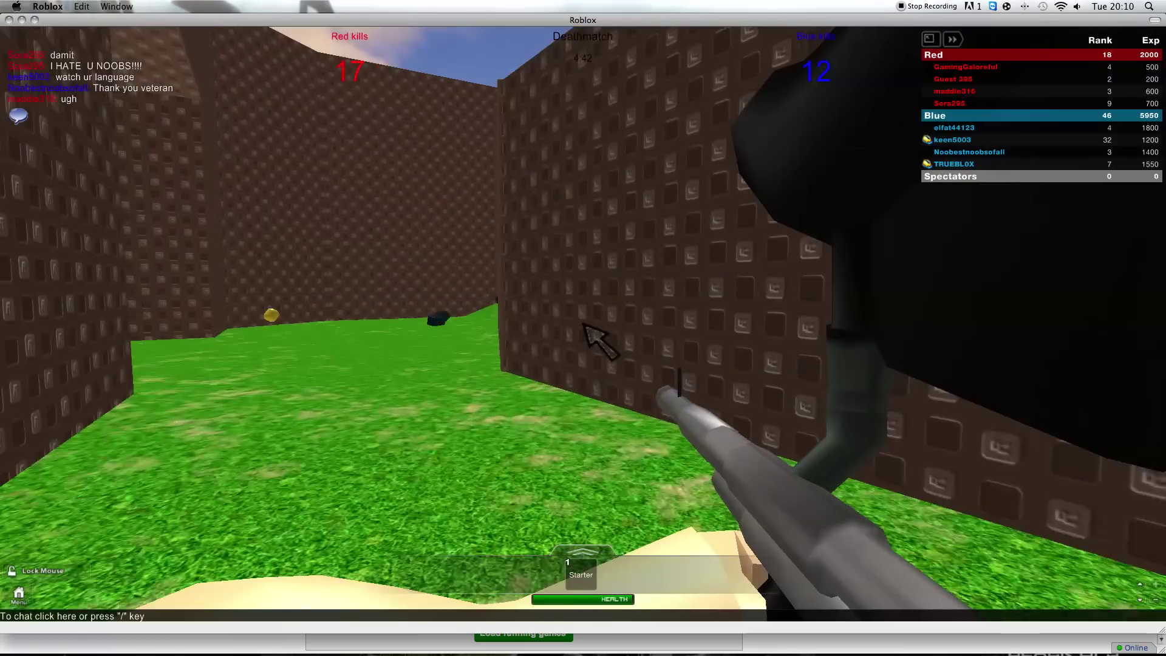
# Advance across the grass toward the brown building, shooting Blue enemies on the way.
pyautogui.press('w')
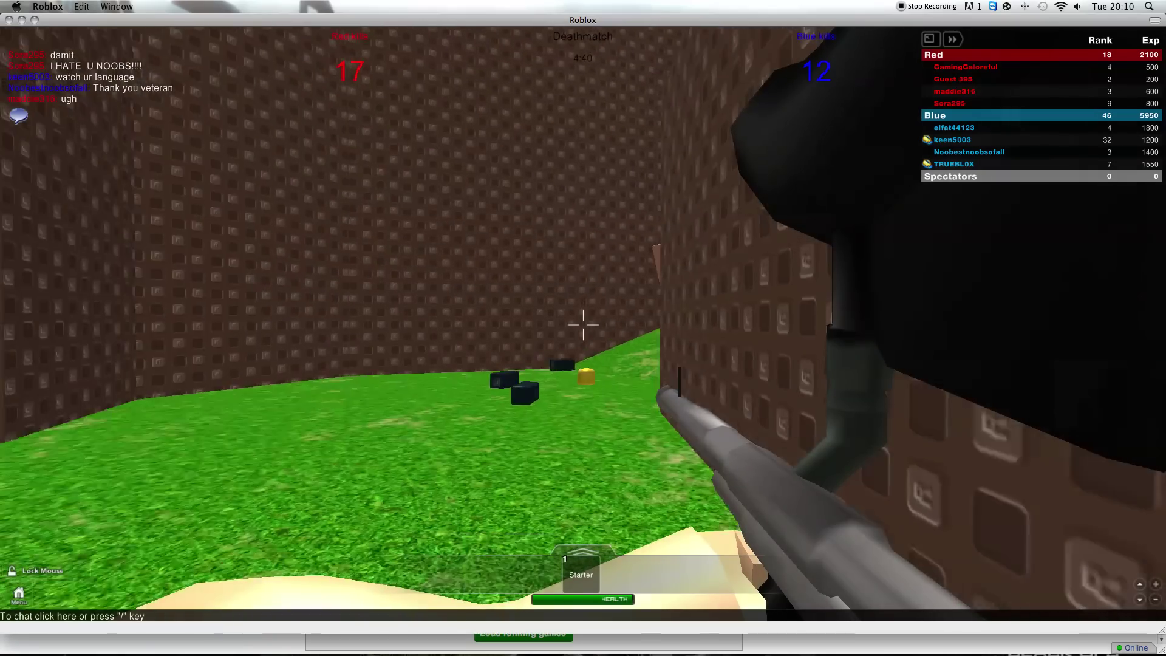
pyautogui.press('w')
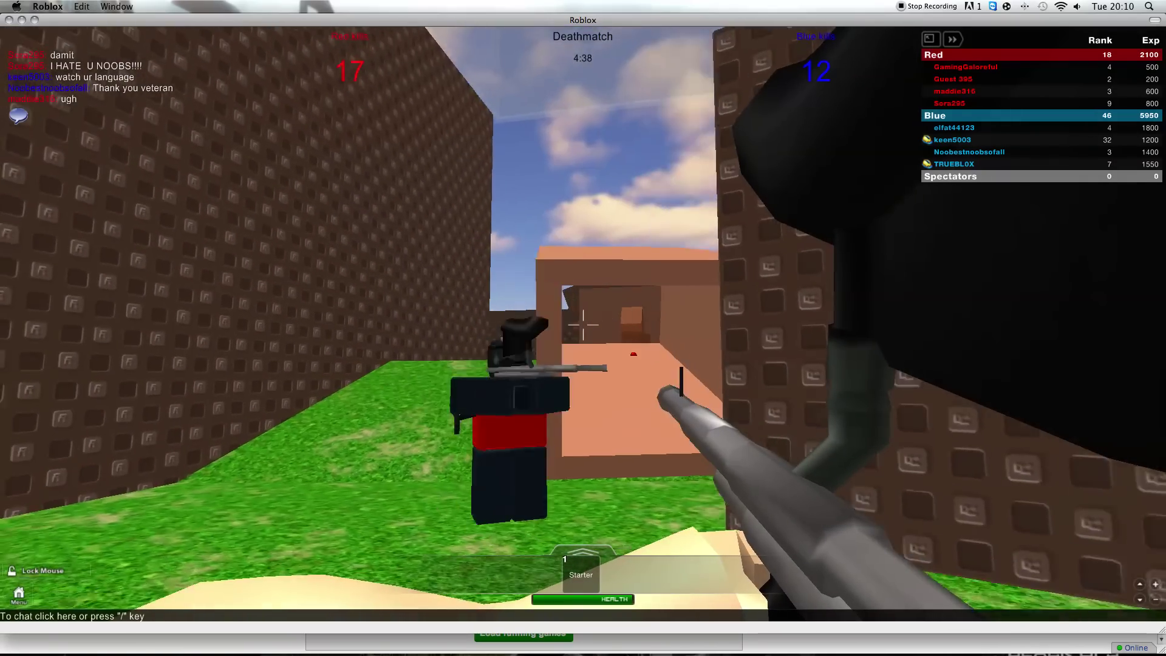
pyautogui.press('w')
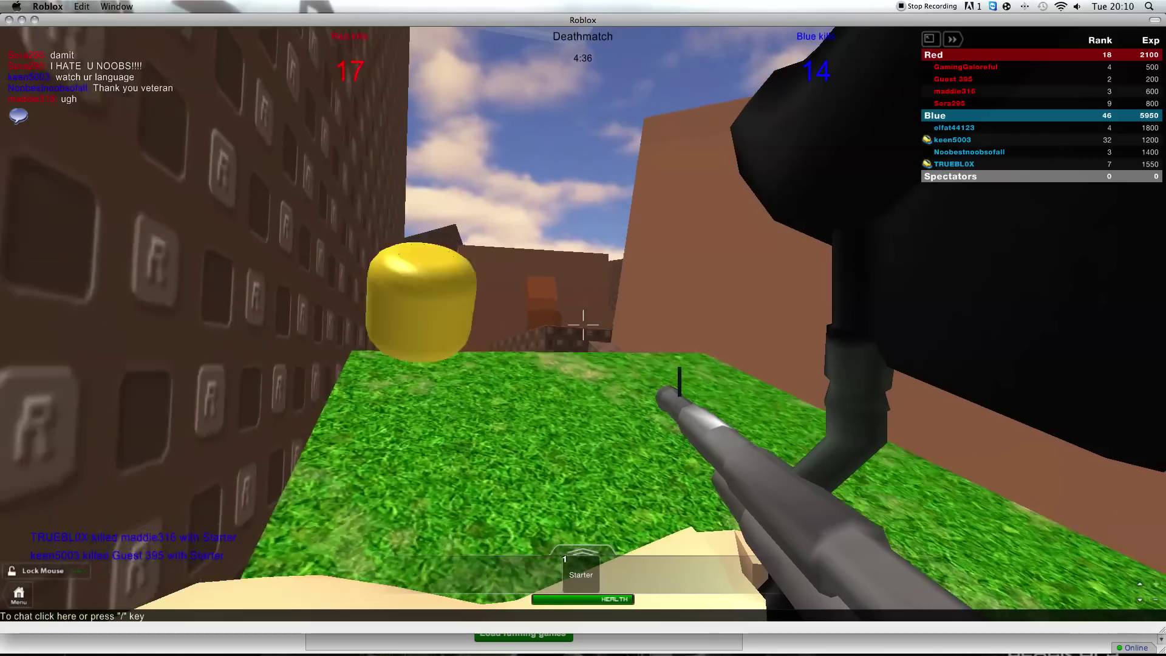
pyautogui.press('w')
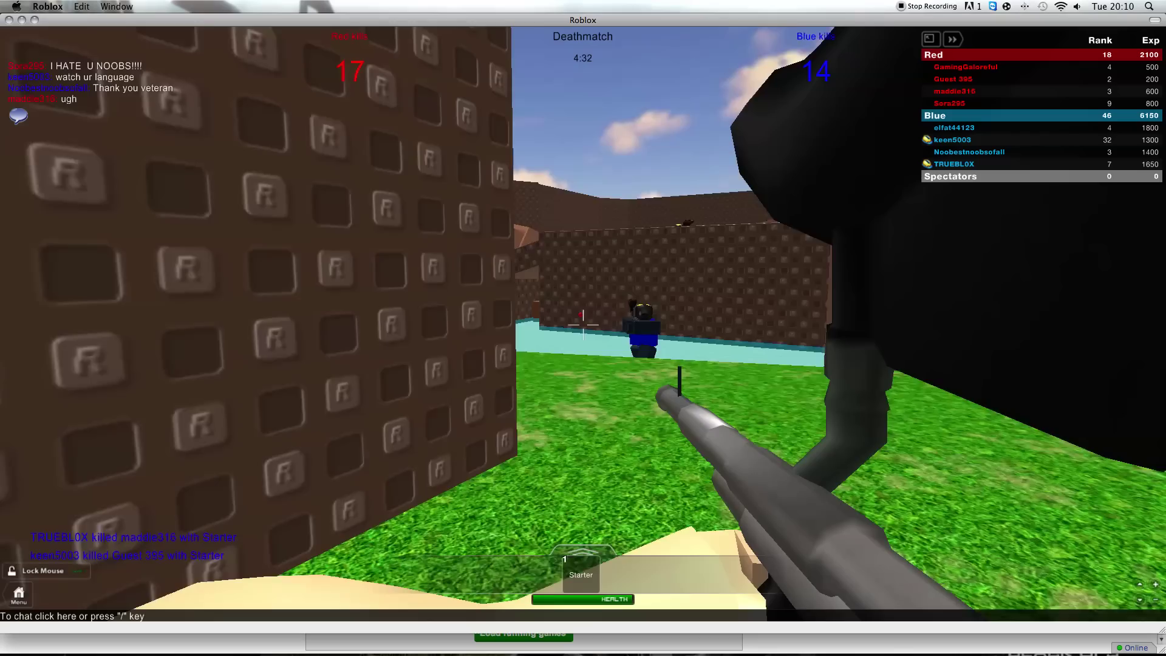
pyautogui.click(583, 325)
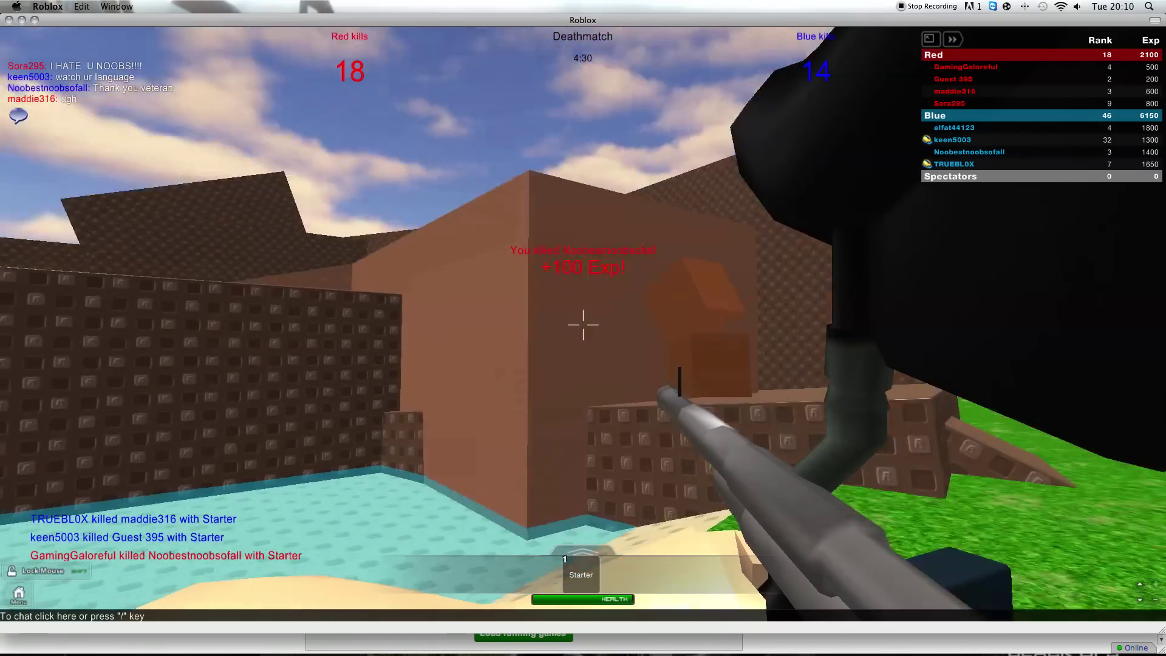
pyautogui.press('w')
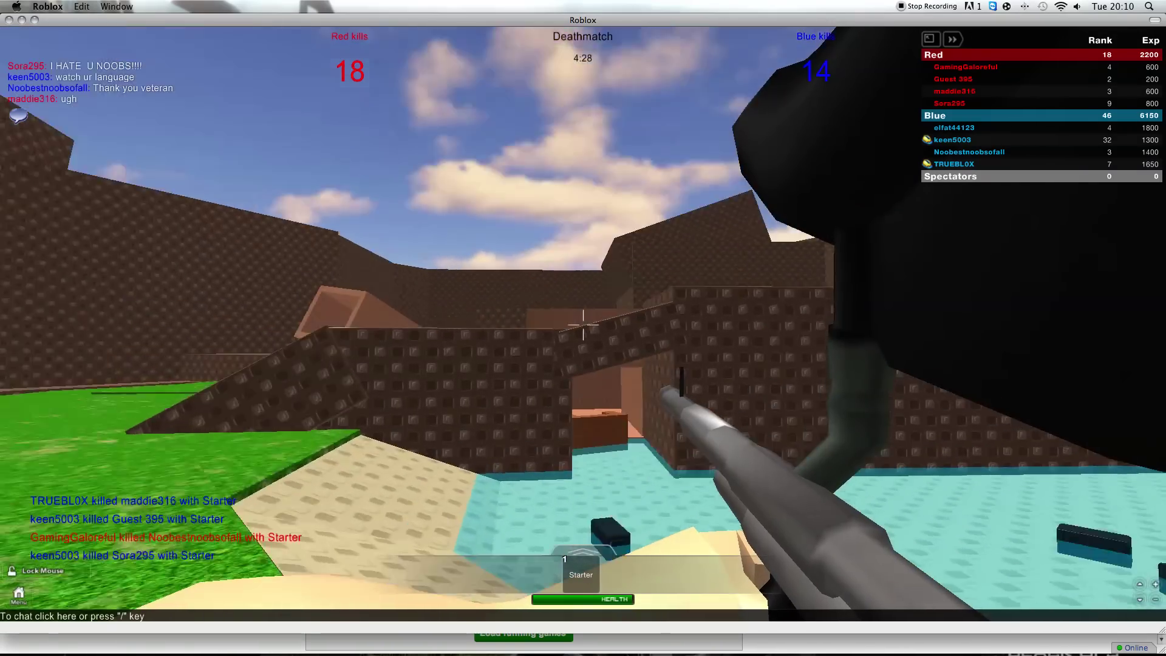
pyautogui.press('w')
pyautogui.press('w')
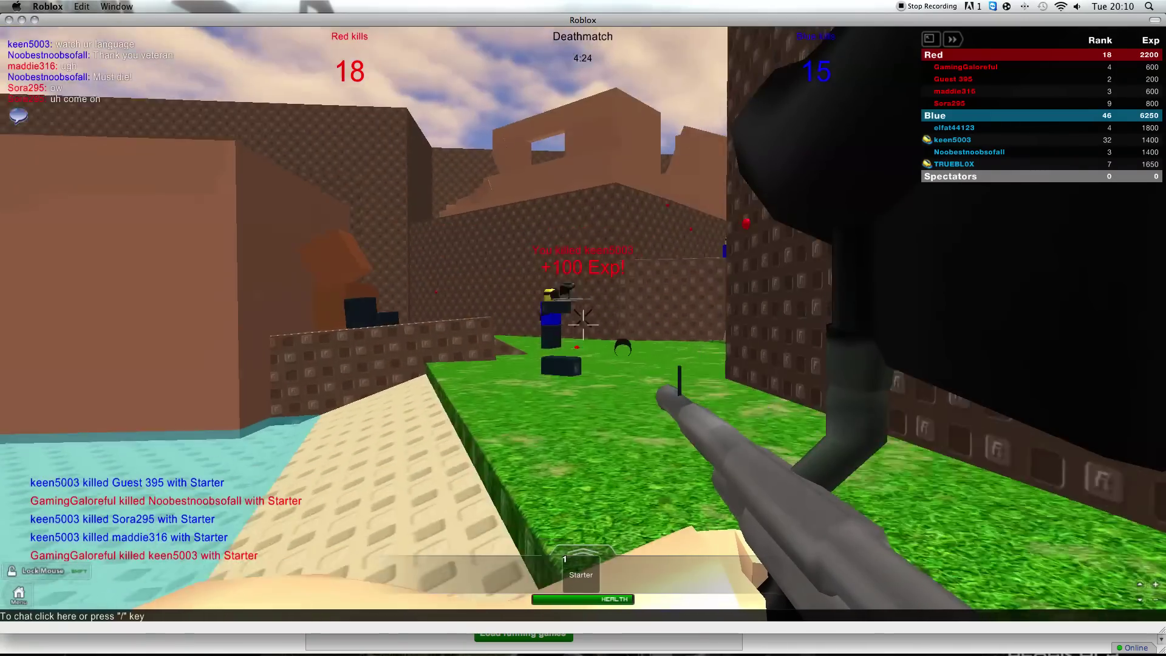
pyautogui.press('w')
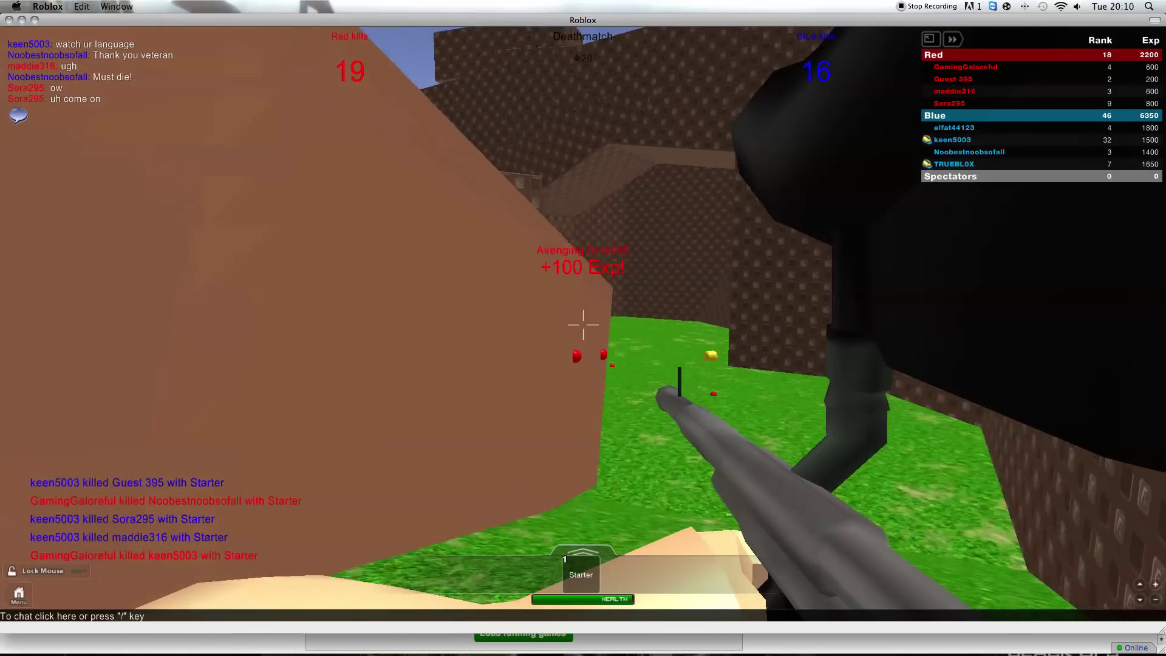
pyautogui.click(583, 323)
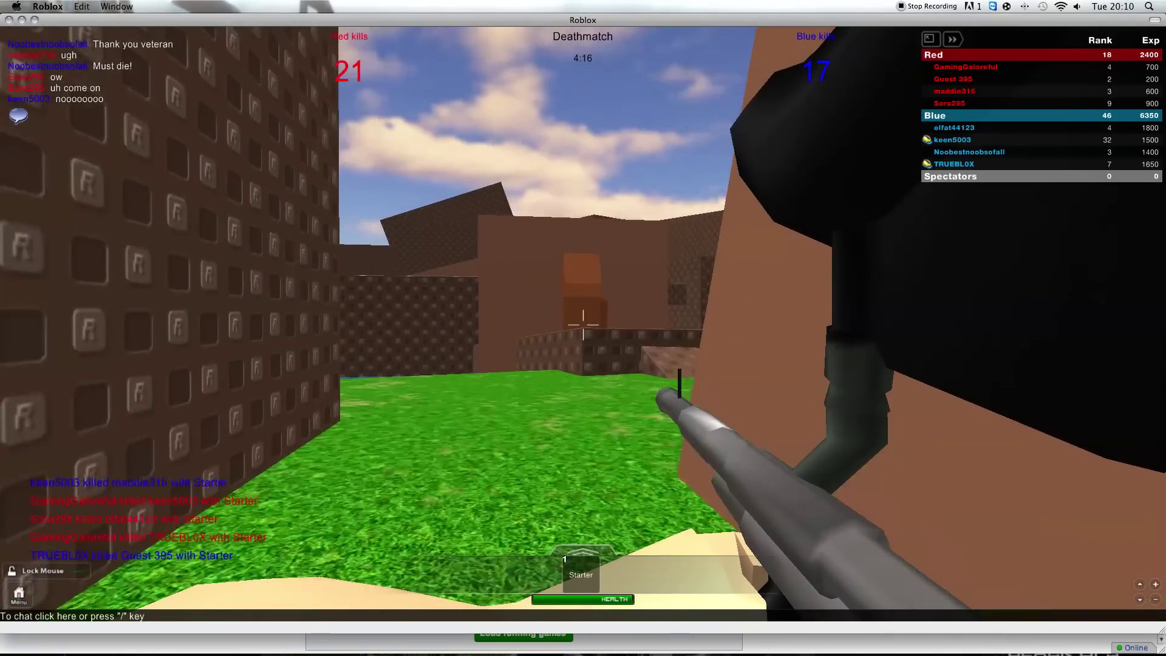
# Fight around the pool and brick wall, killing TRUEBLOX for +100 Exp.
pyautogui.press('w')
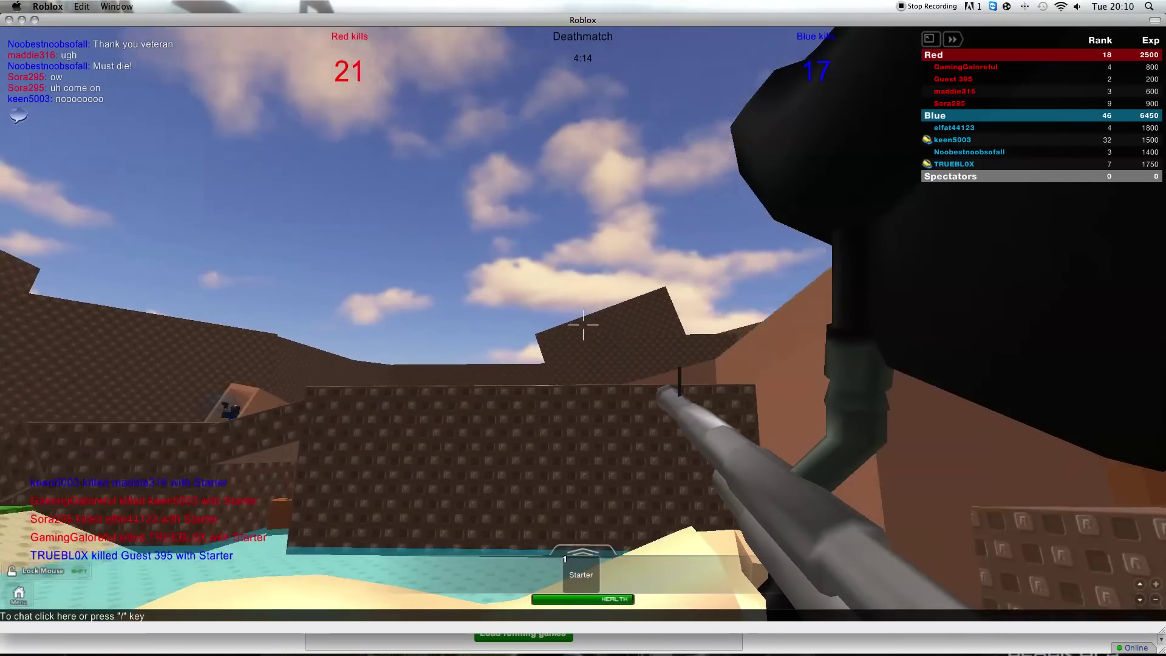
pyautogui.click(583, 324)
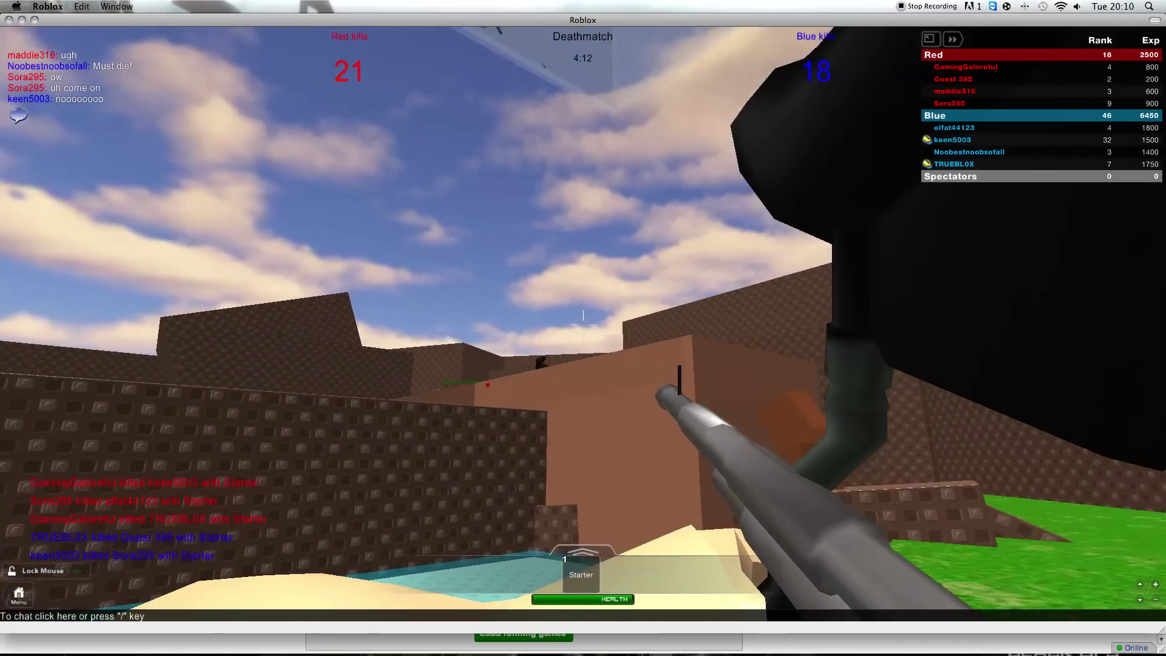
pyautogui.press('w')
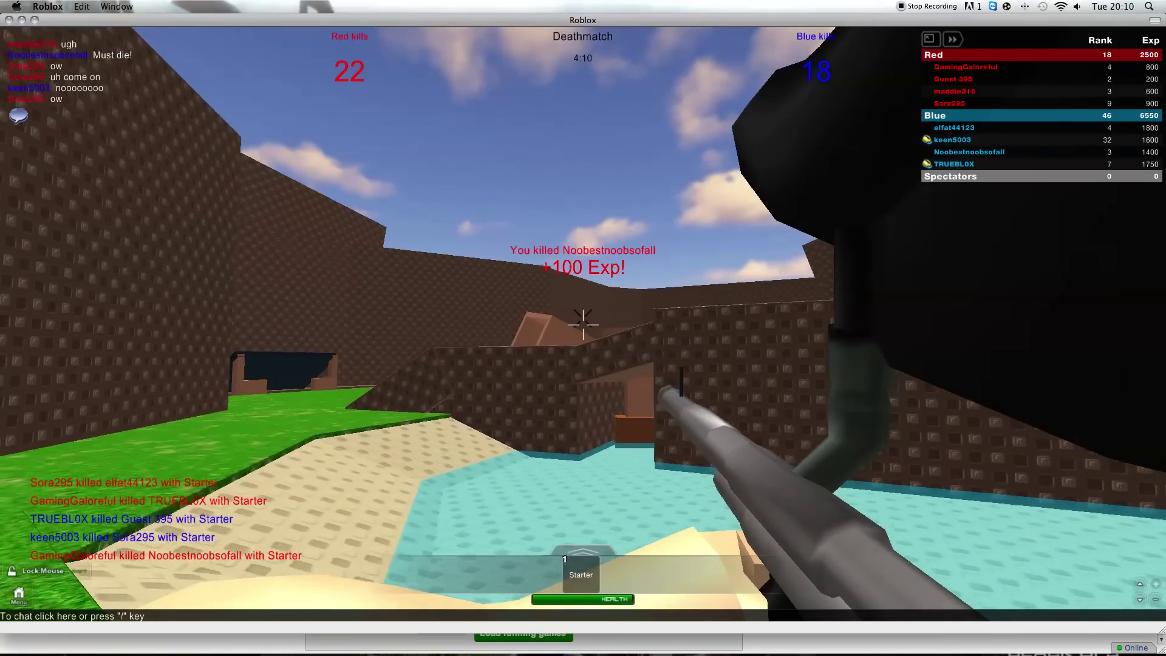
pyautogui.press('w')
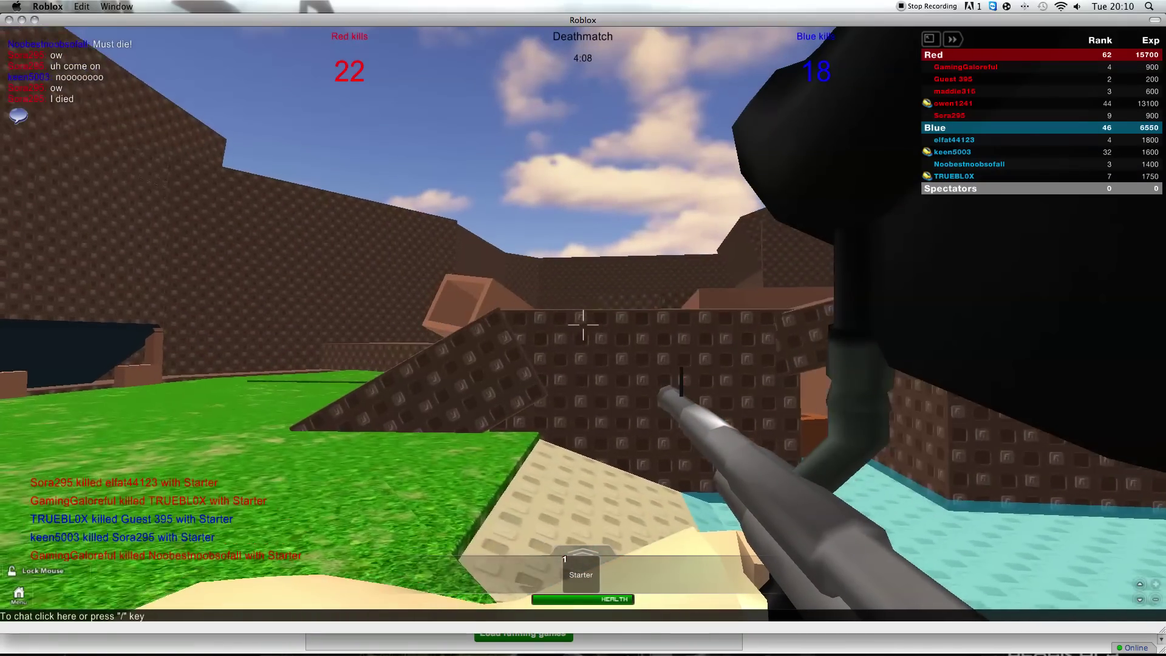
pyautogui.press('w')
pyautogui.press('w')
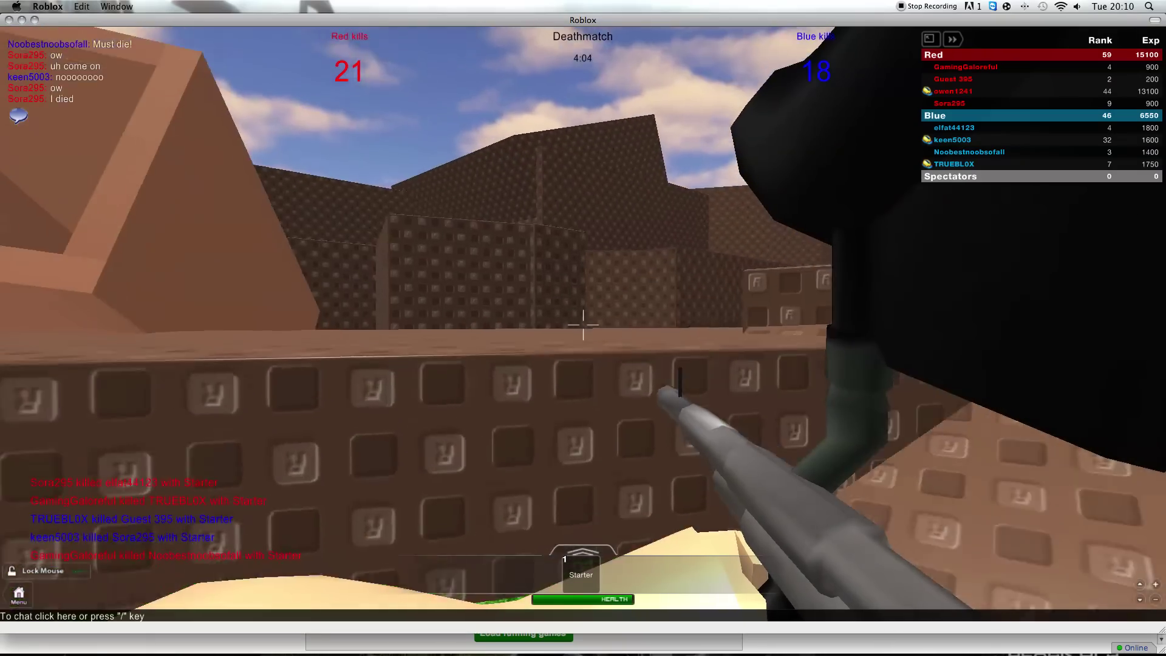
pyautogui.press('w')
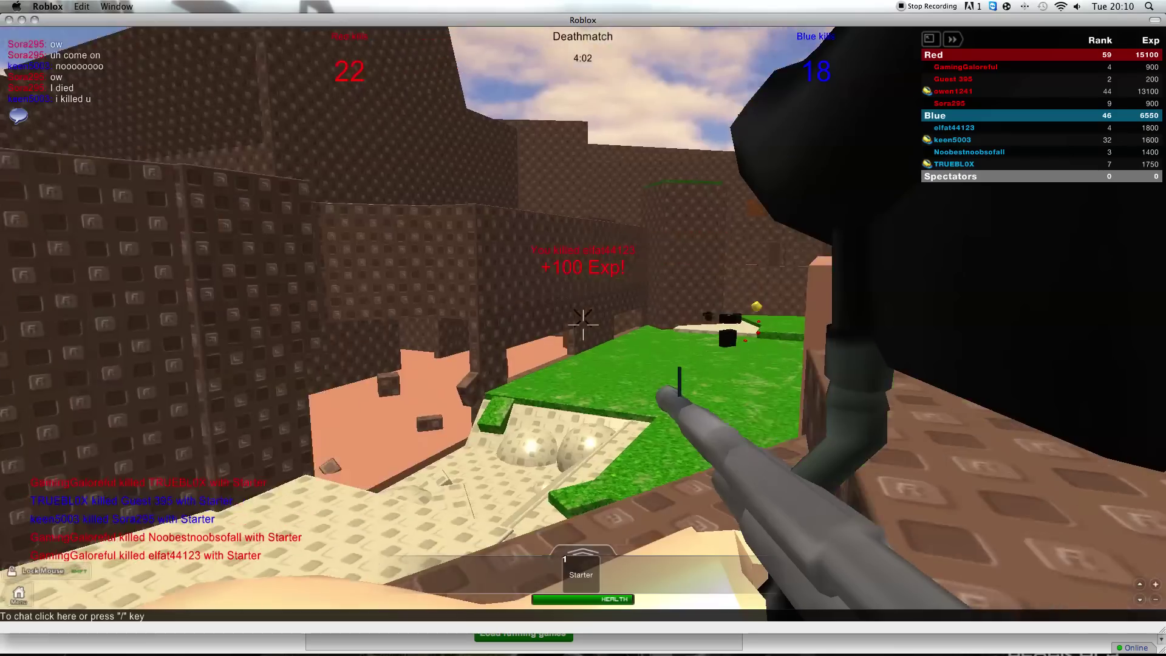
pyautogui.press('w')
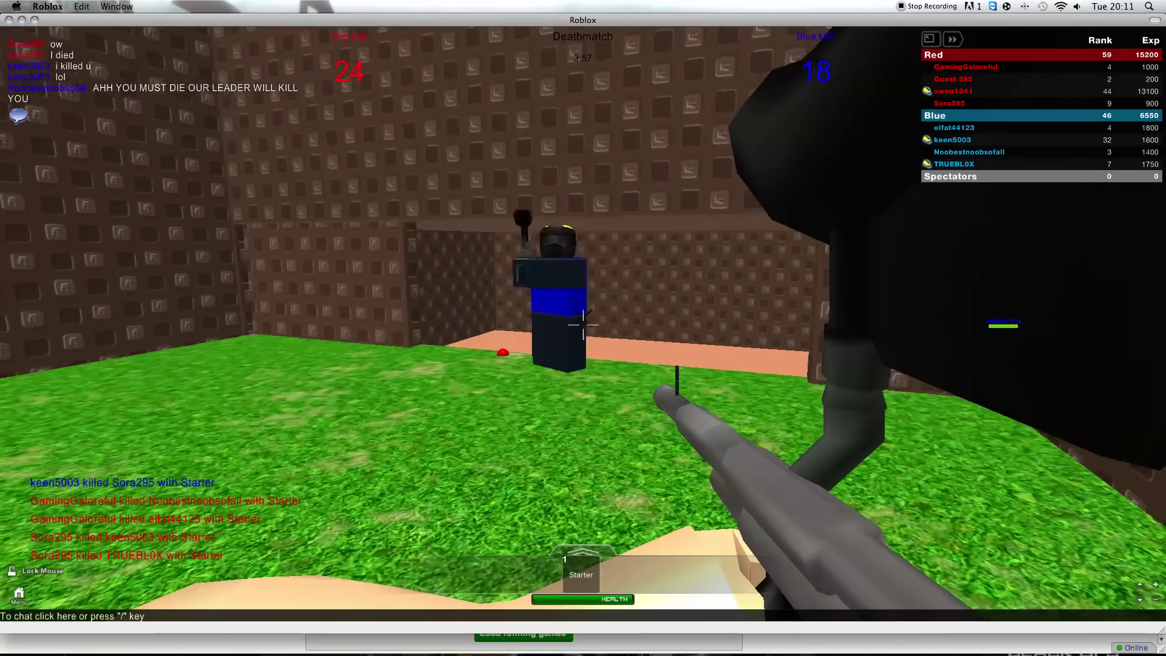
pyautogui.click(582, 323)
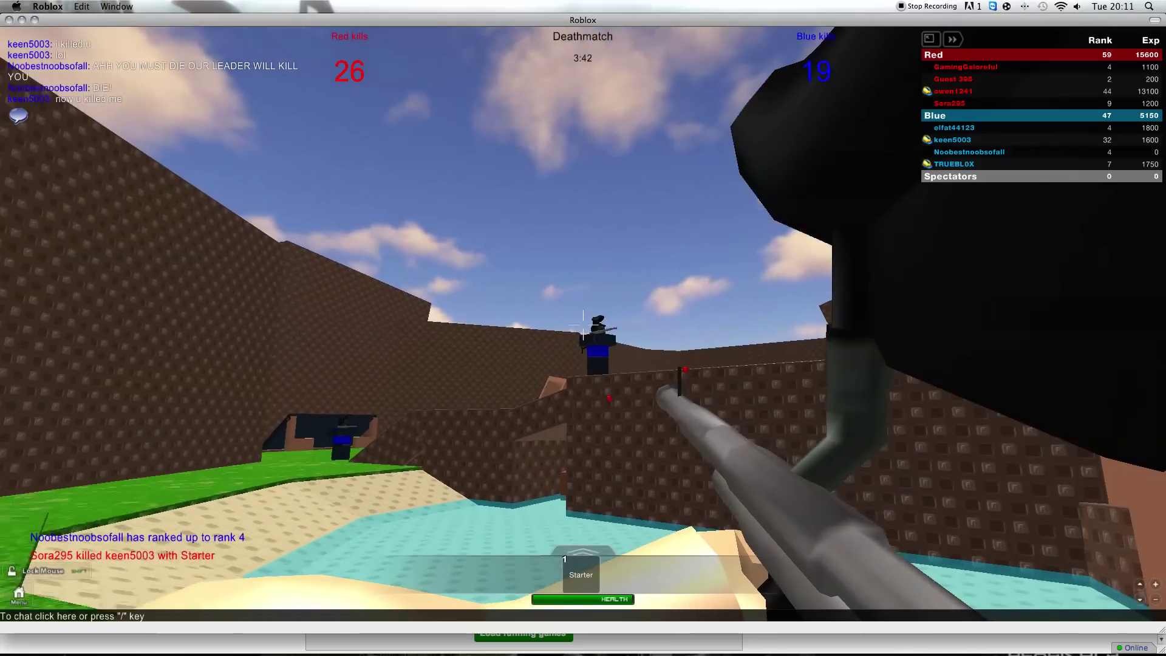
pyautogui.click(582, 316)
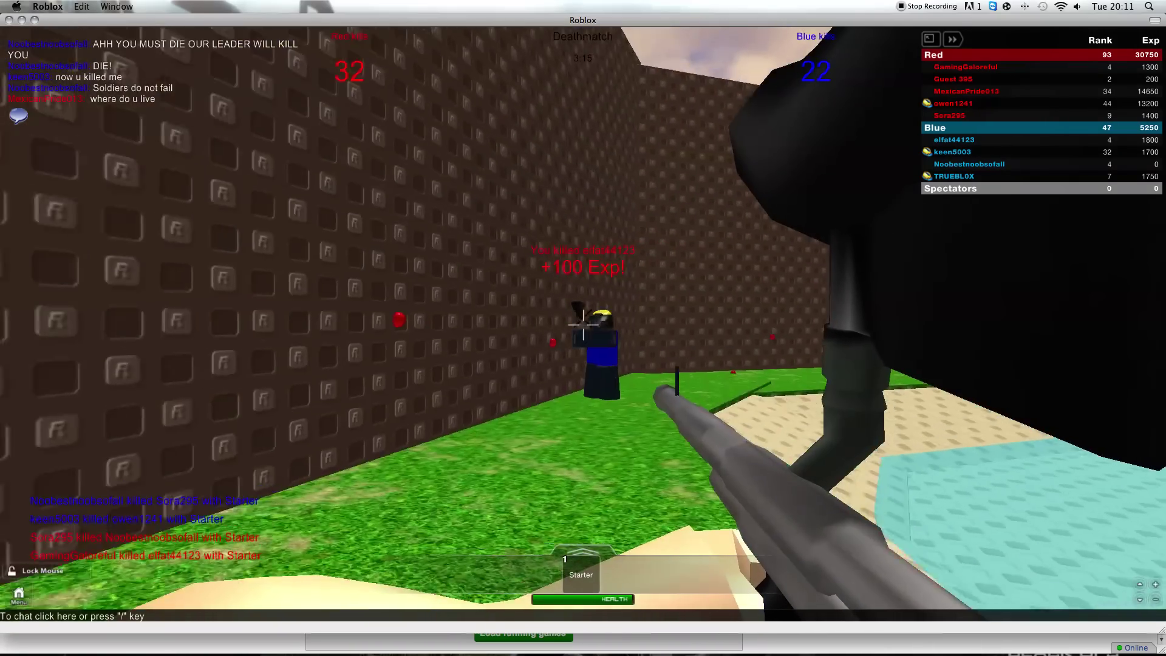
# Shoot the Blue enemies seen through the window and inside the room.
pyautogui.click(584, 323)
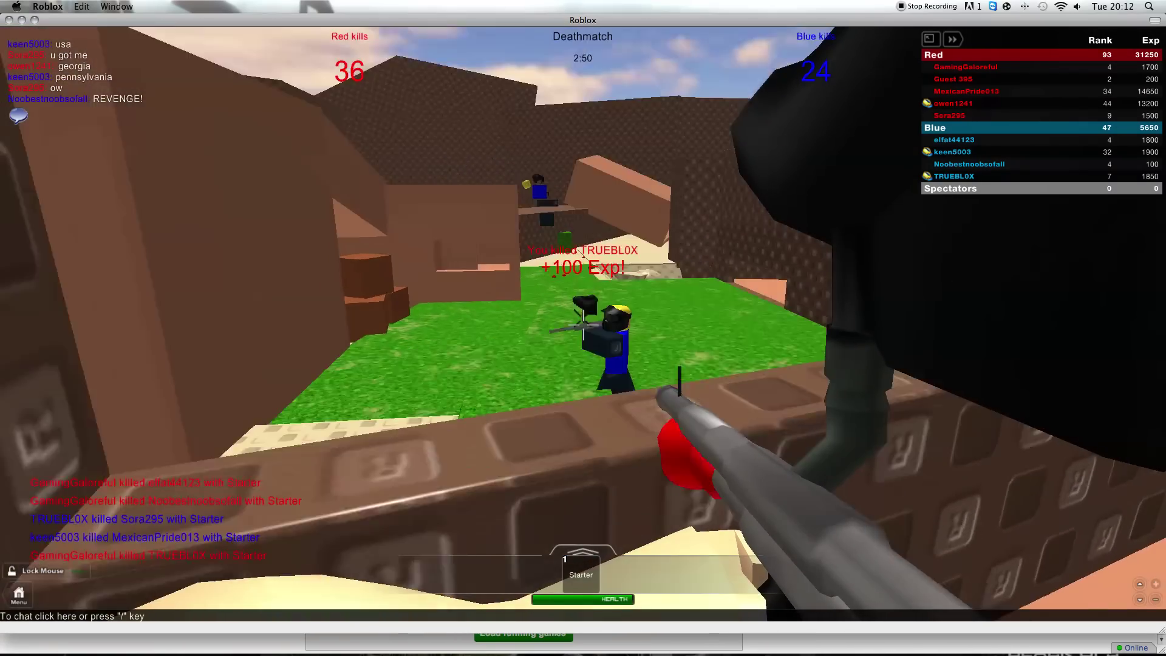
pyautogui.click(582, 325)
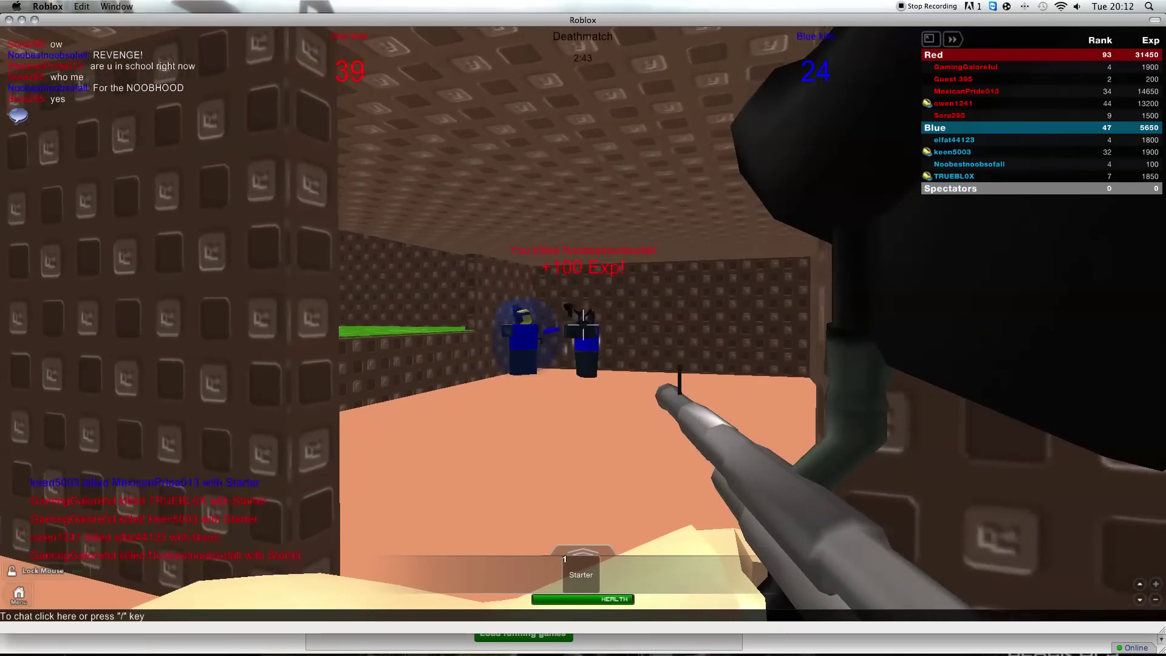
pyautogui.click(583, 325)
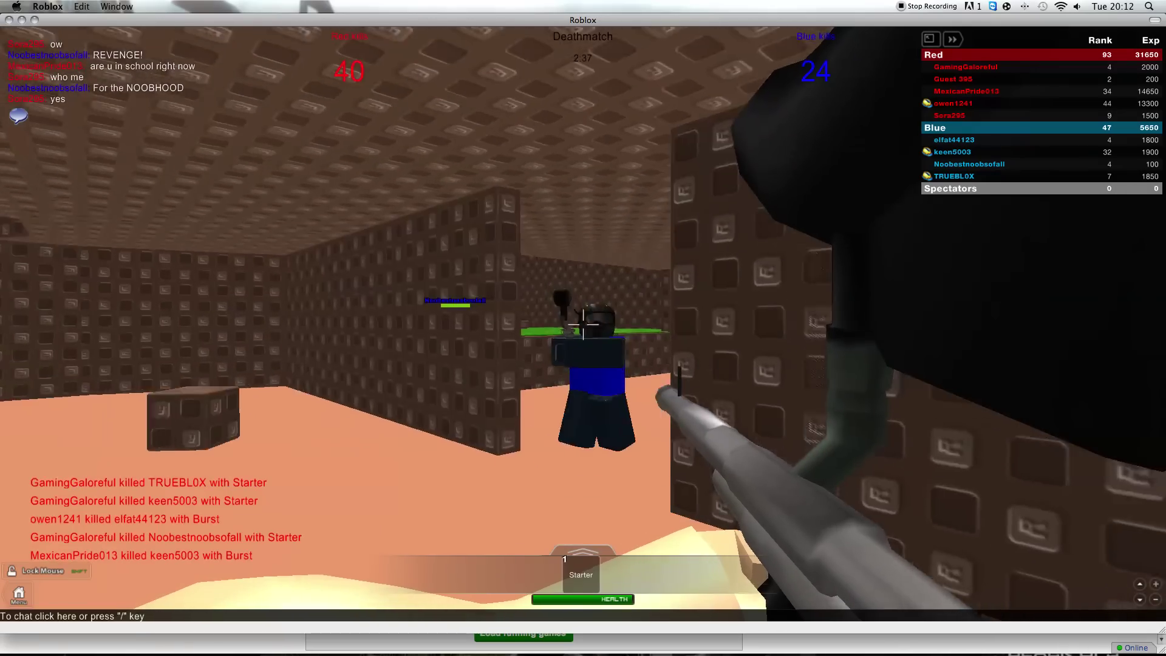
pyautogui.click(582, 325)
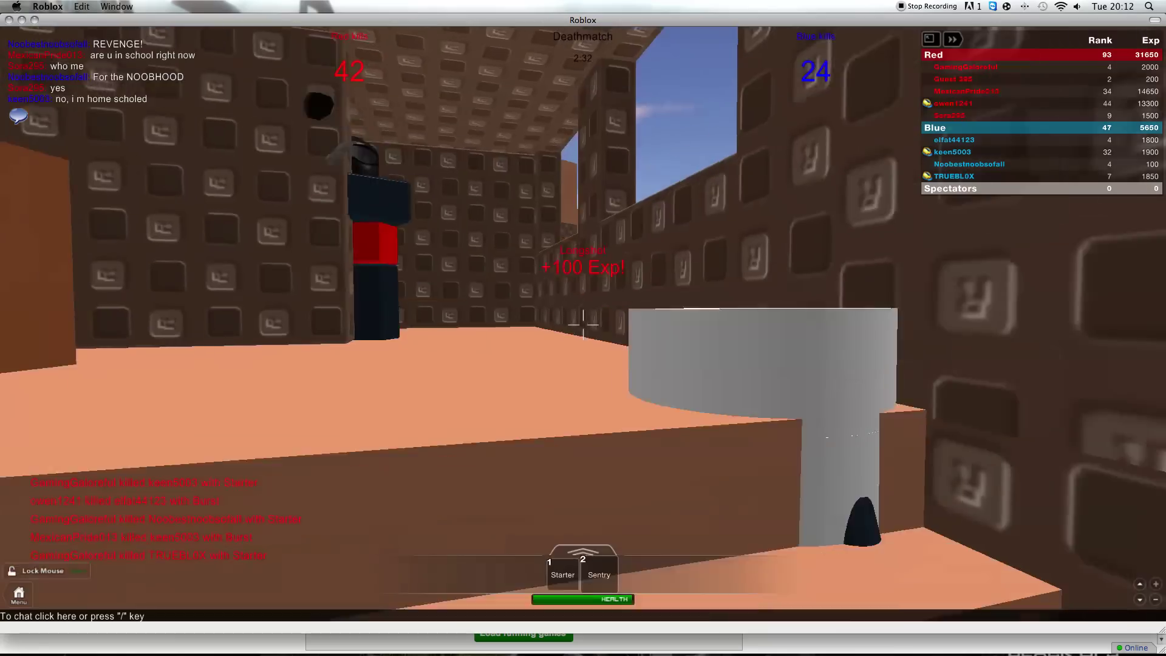
# Shoot a distant enemy, place the Paint Sentry ahead, and keep fighting until the round ends.
pyautogui.click(582, 325)
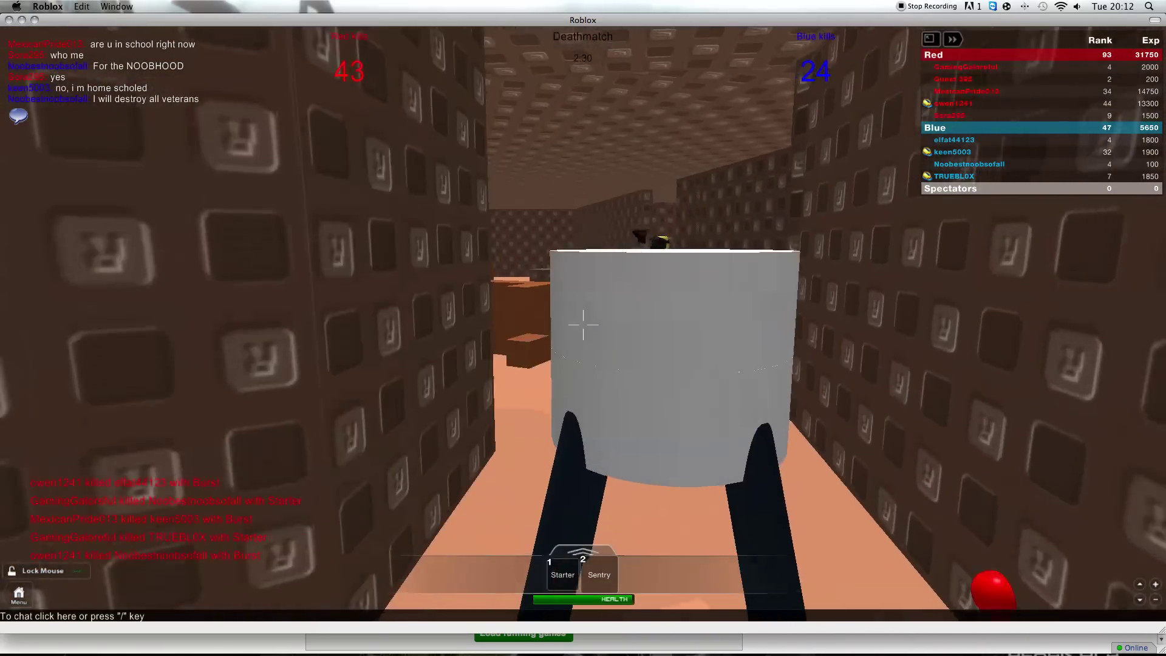
pyautogui.click(582, 325)
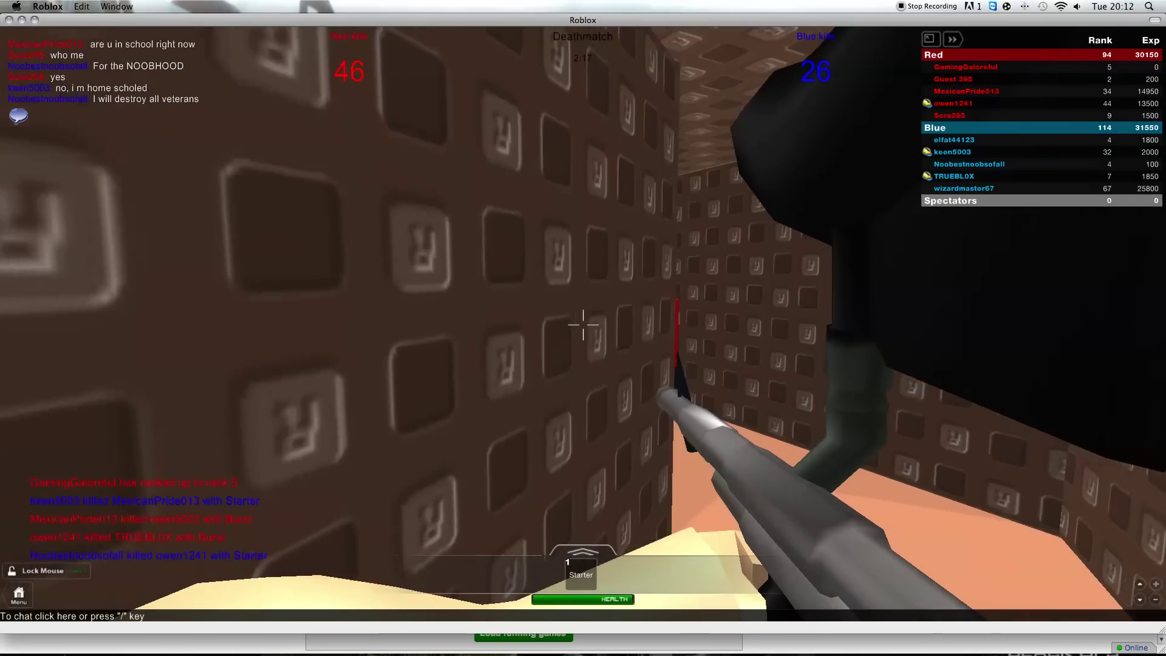
pyautogui.click(583, 323)
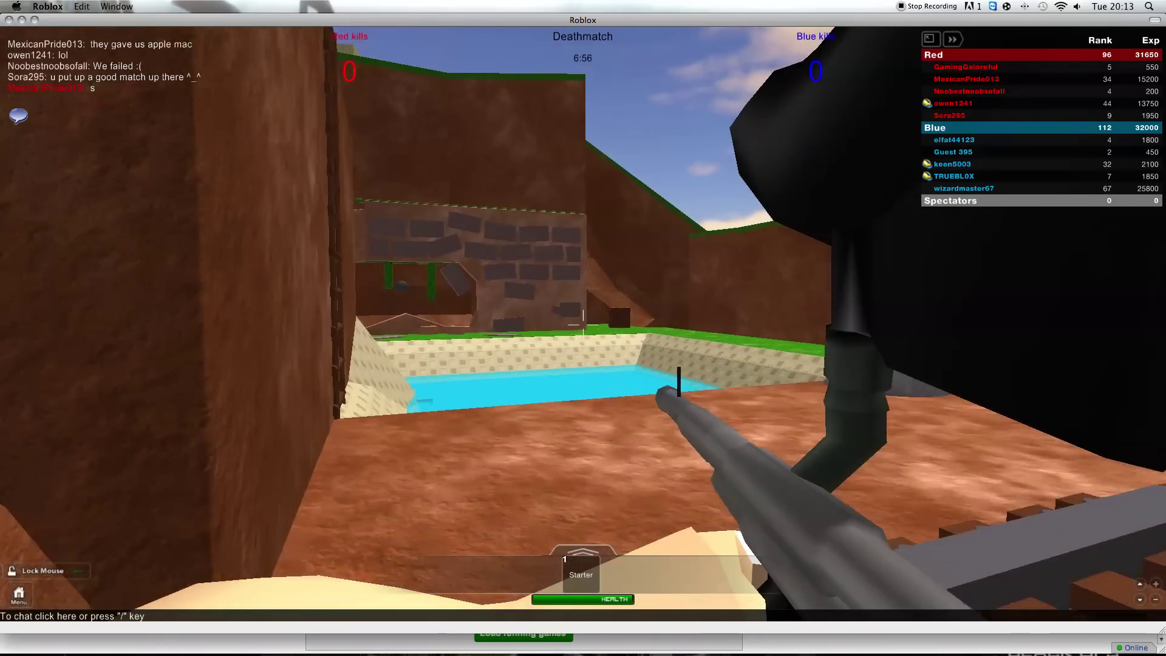
# Climb the ladder to the grass platform, shoot across the field, and re-equip the rifle after respawning.
pyautogui.press('w')
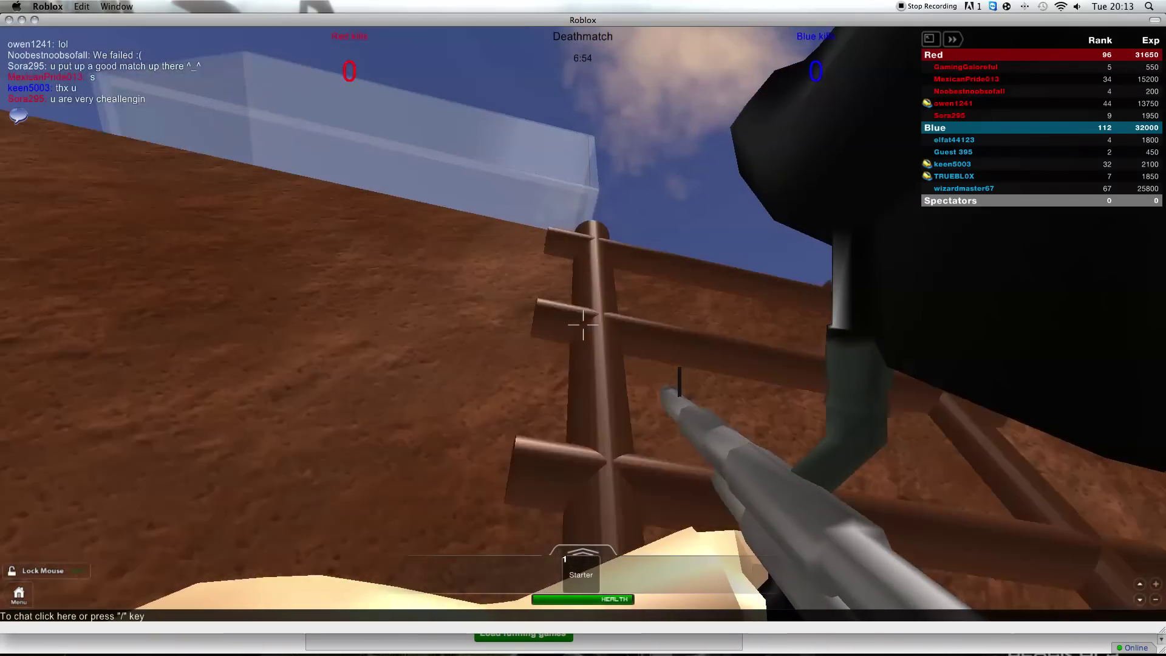
pyautogui.press('w')
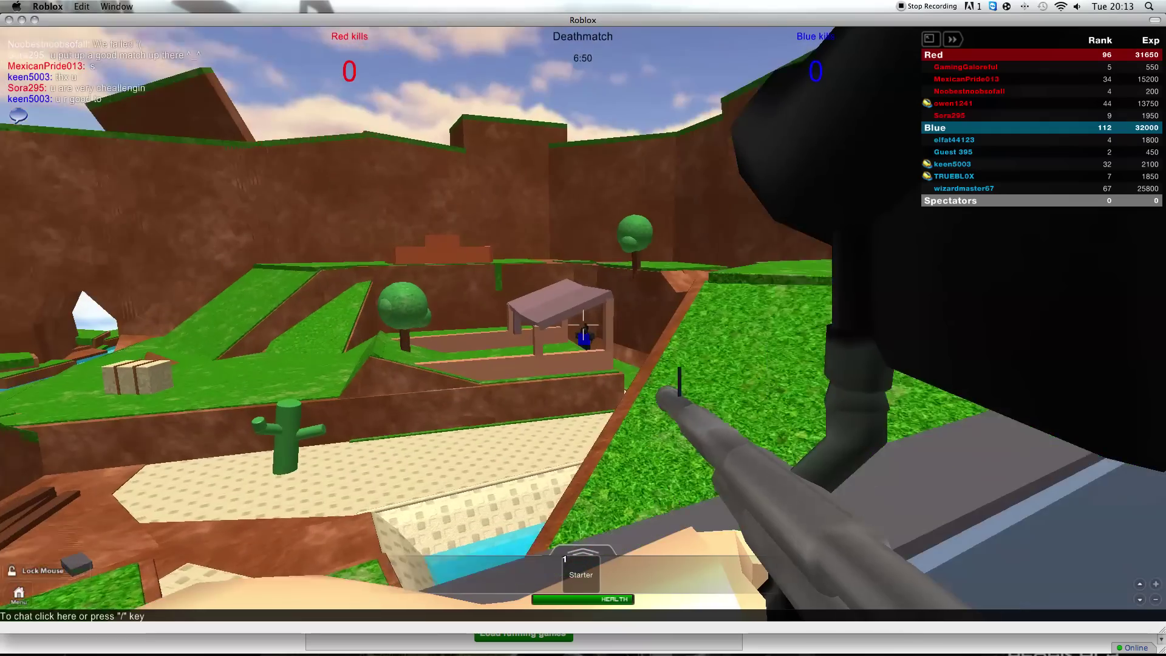
pyautogui.click(583, 327)
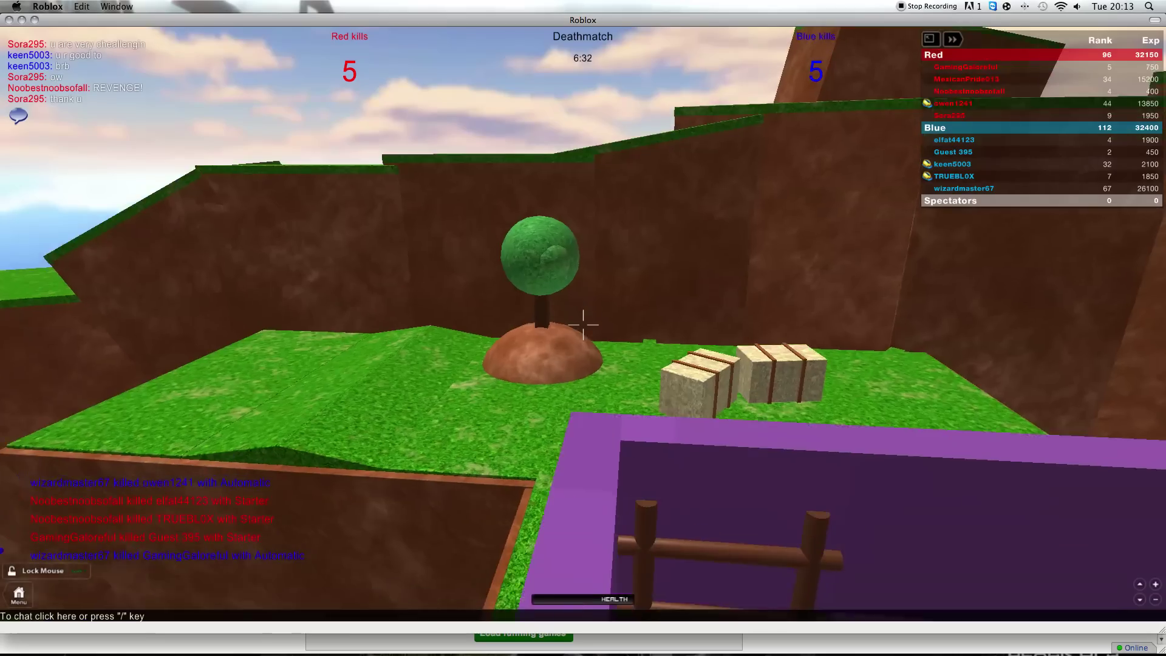
pyautogui.press('1')
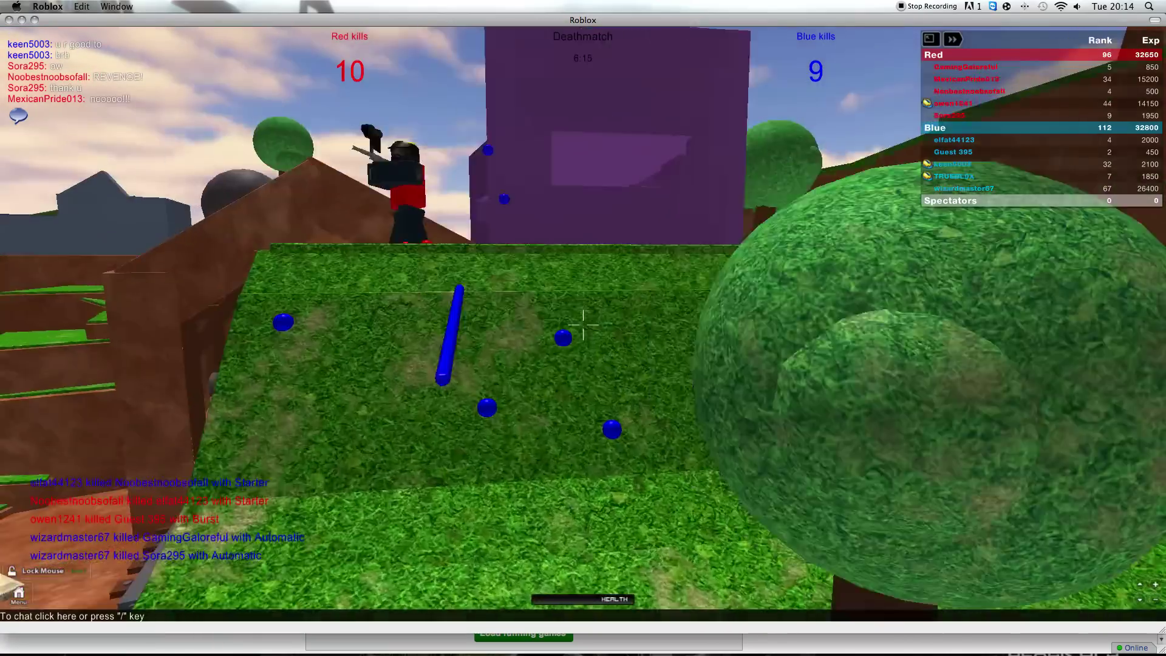
pyautogui.press('w')
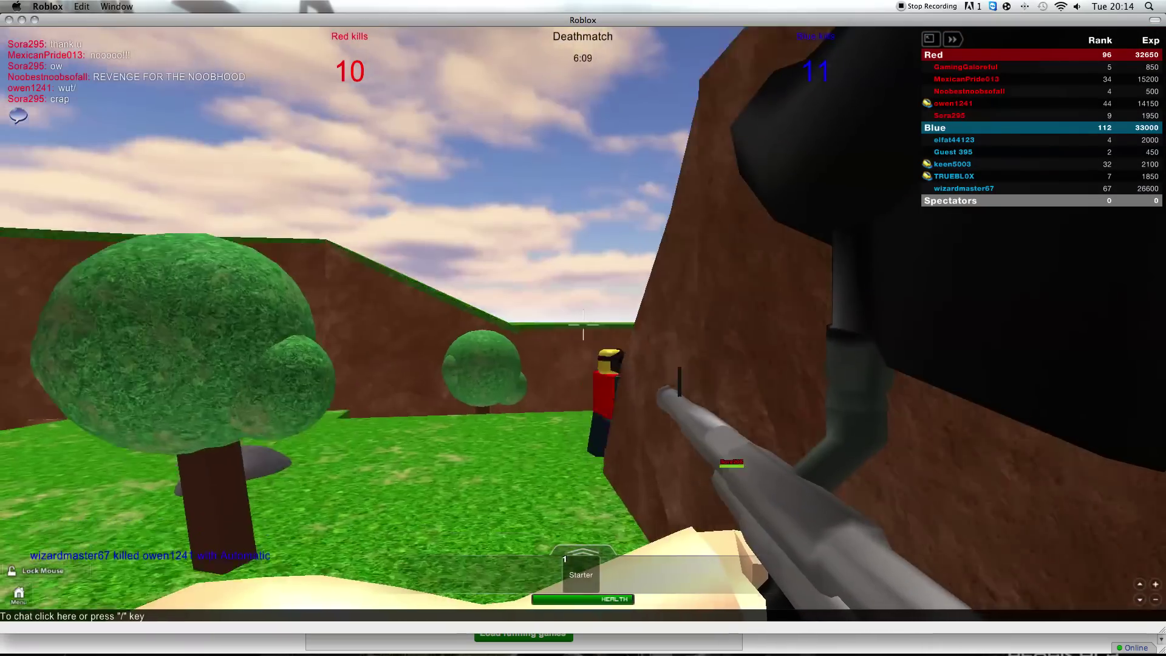
pyautogui.press('w')
pyautogui.press('w')
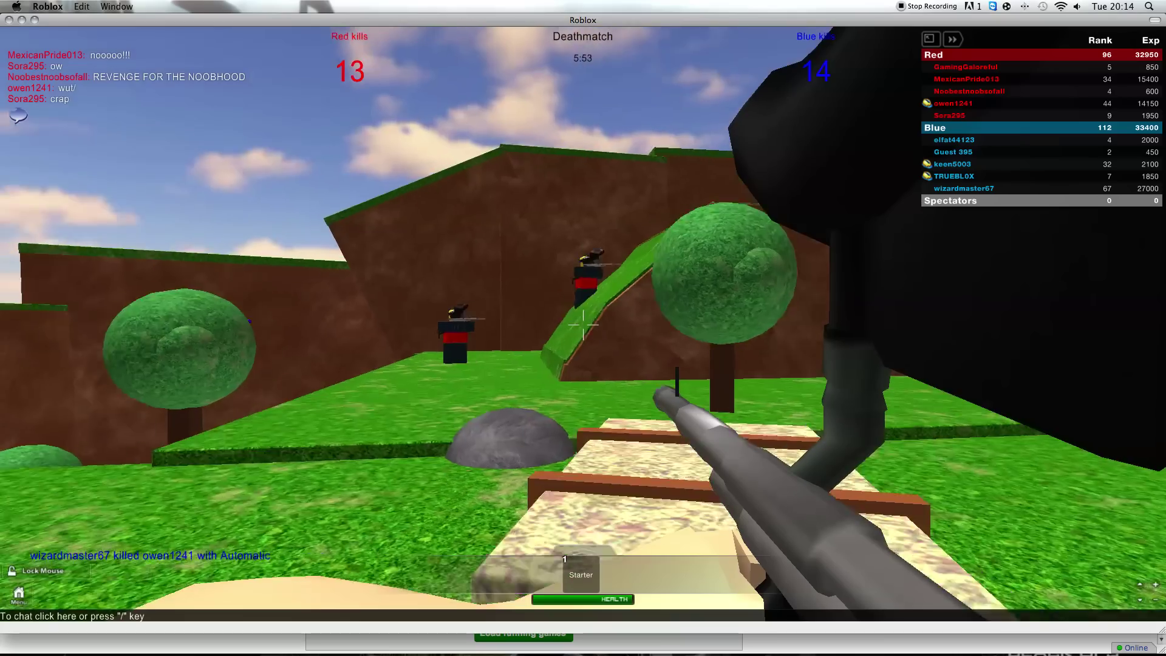
# Advance past the purple building and shoot the valley enemies for a +500 Exp double kill.
pyautogui.press('w')
pyautogui.press('w')
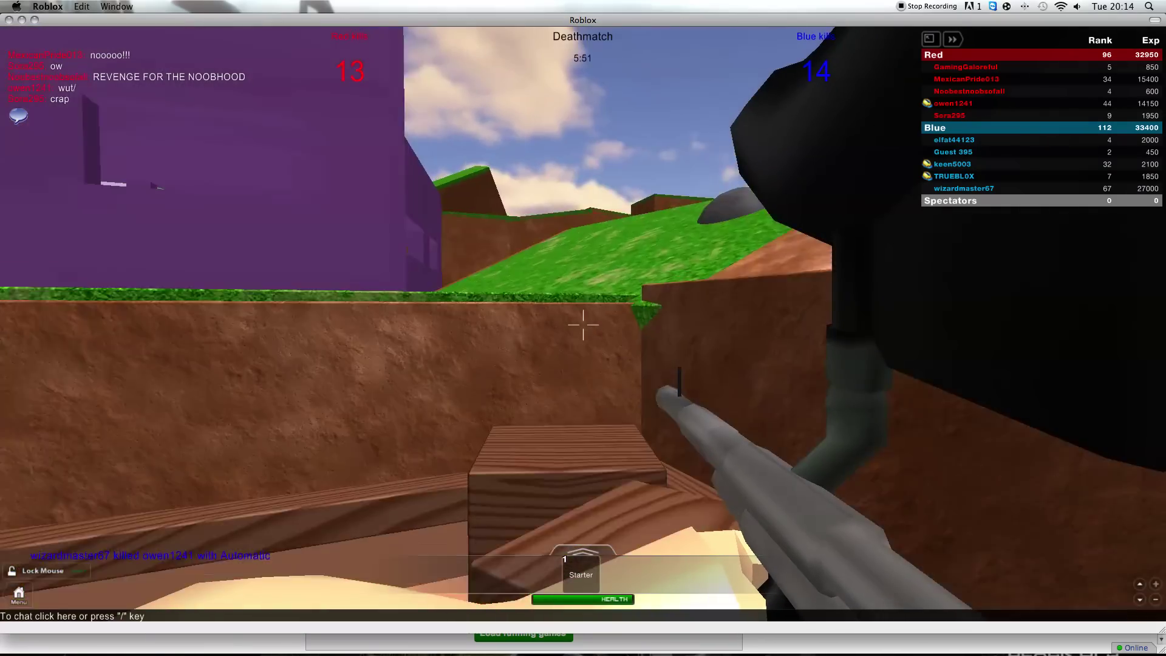
pyautogui.press('w')
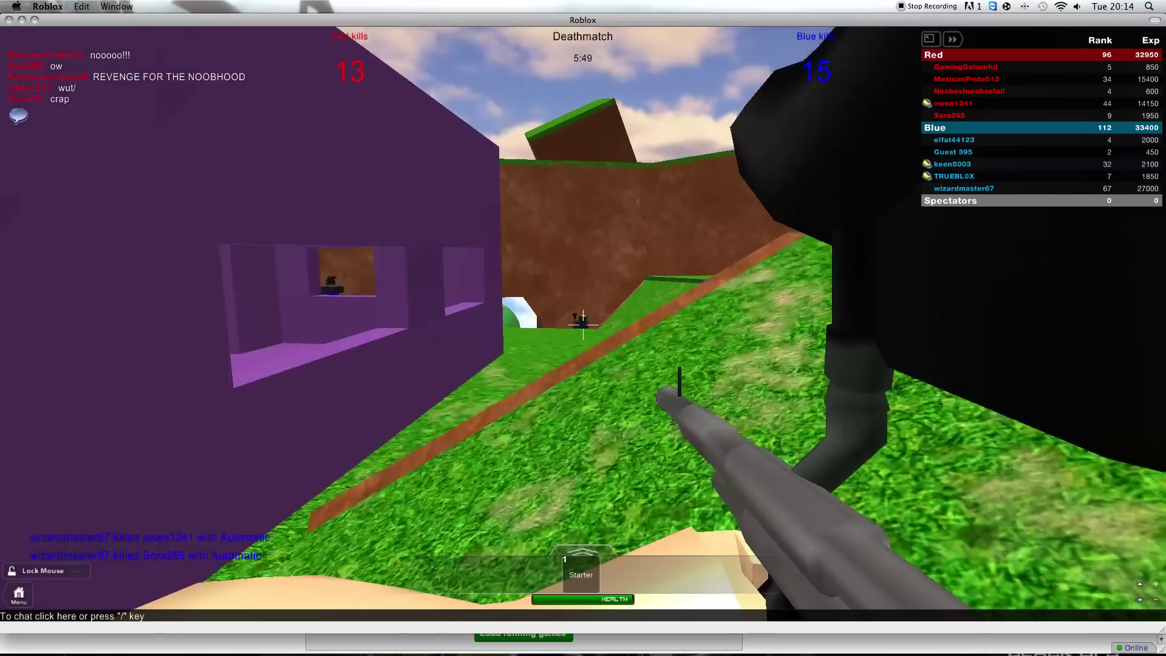
pyautogui.press('w')
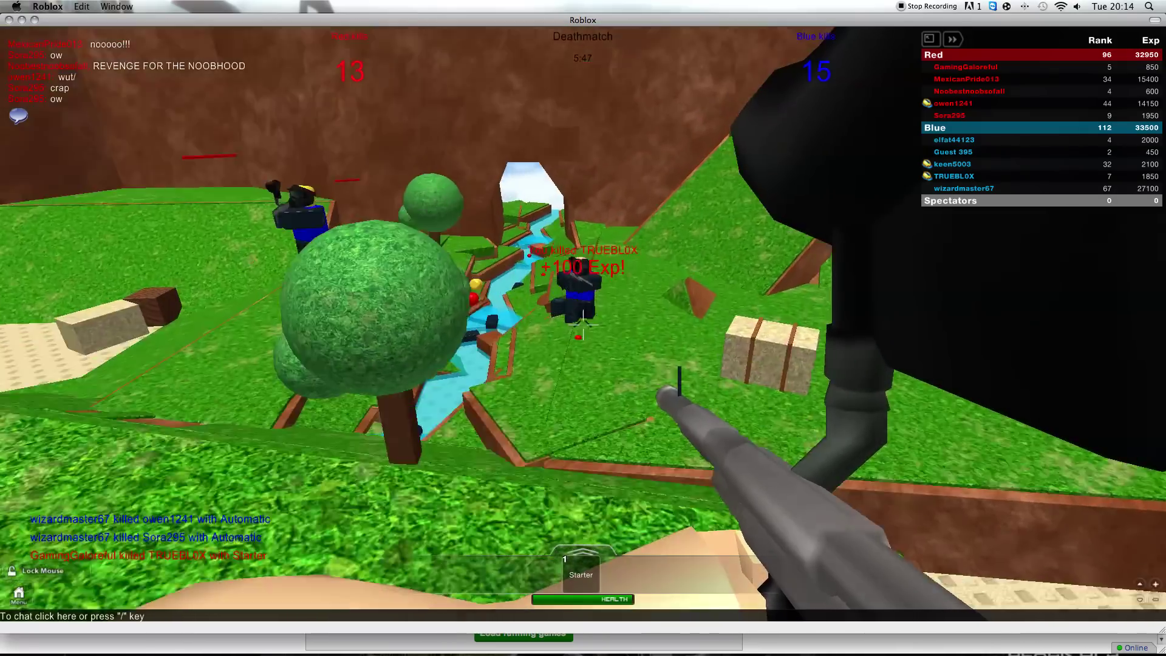
pyautogui.click(583, 327)
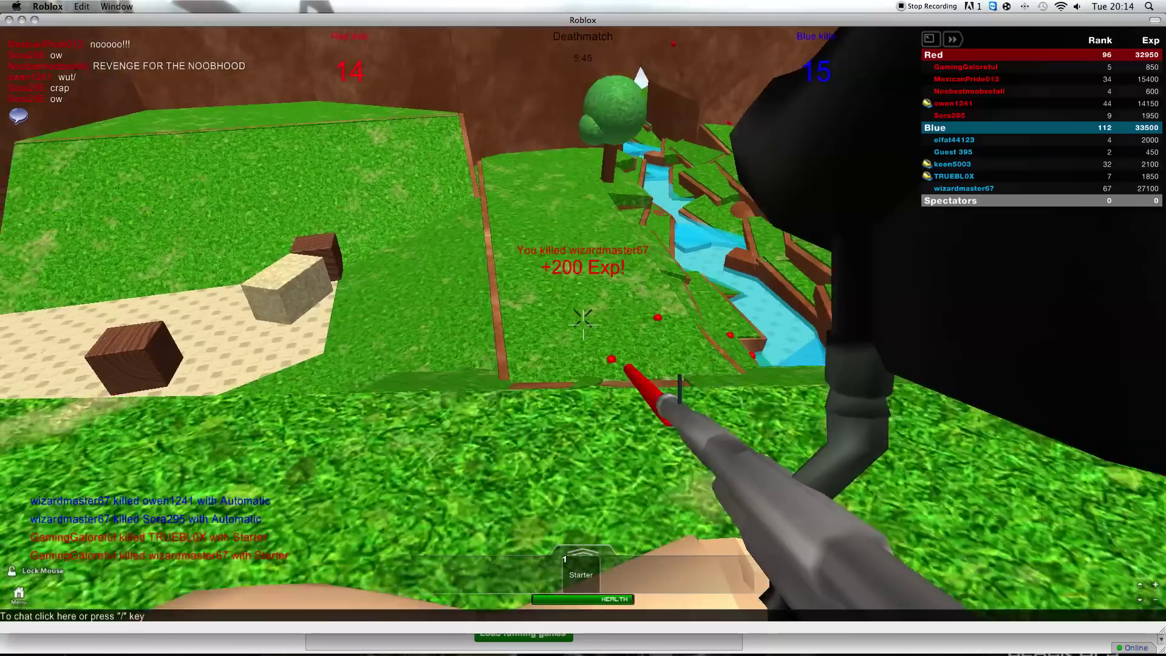
pyautogui.click(583, 328)
pyautogui.click(583, 328)
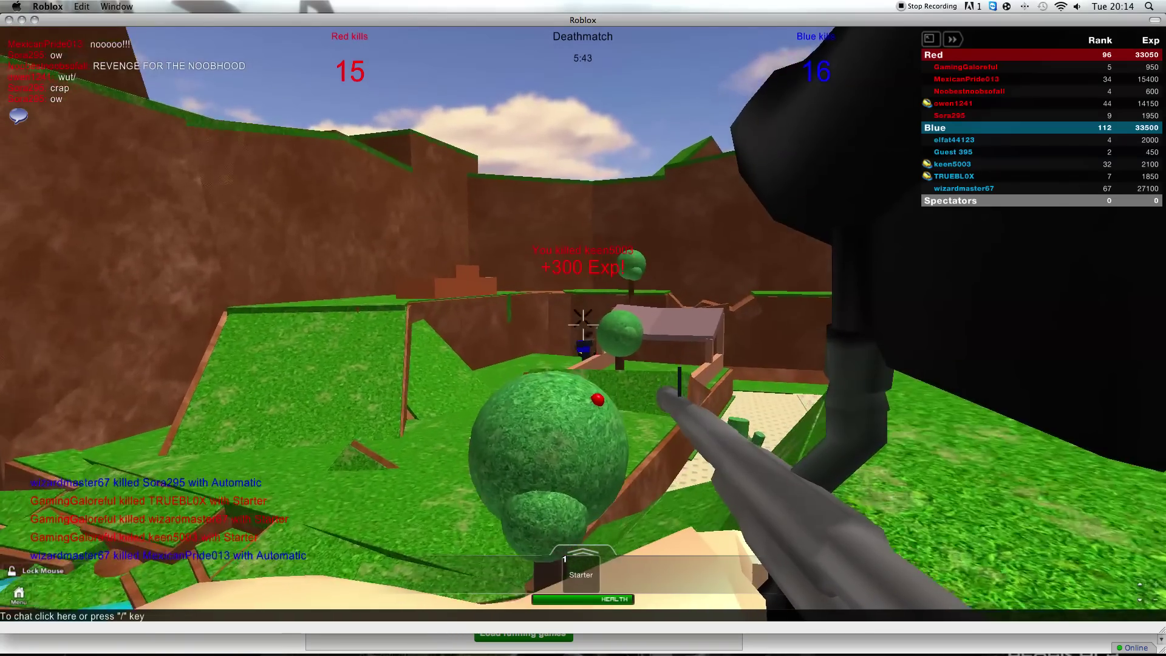
# Cross the hilltop, then re-equip the rifle after respawning and look for enemies.
pyautogui.press('w')
pyautogui.press('w')
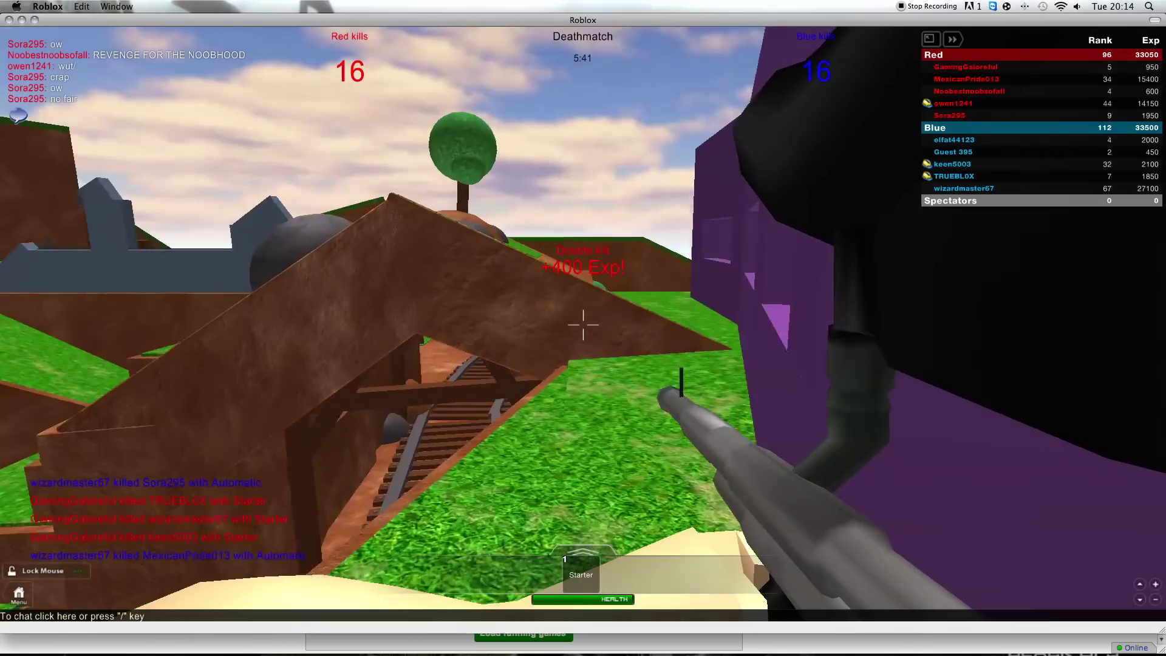
pyautogui.press('w')
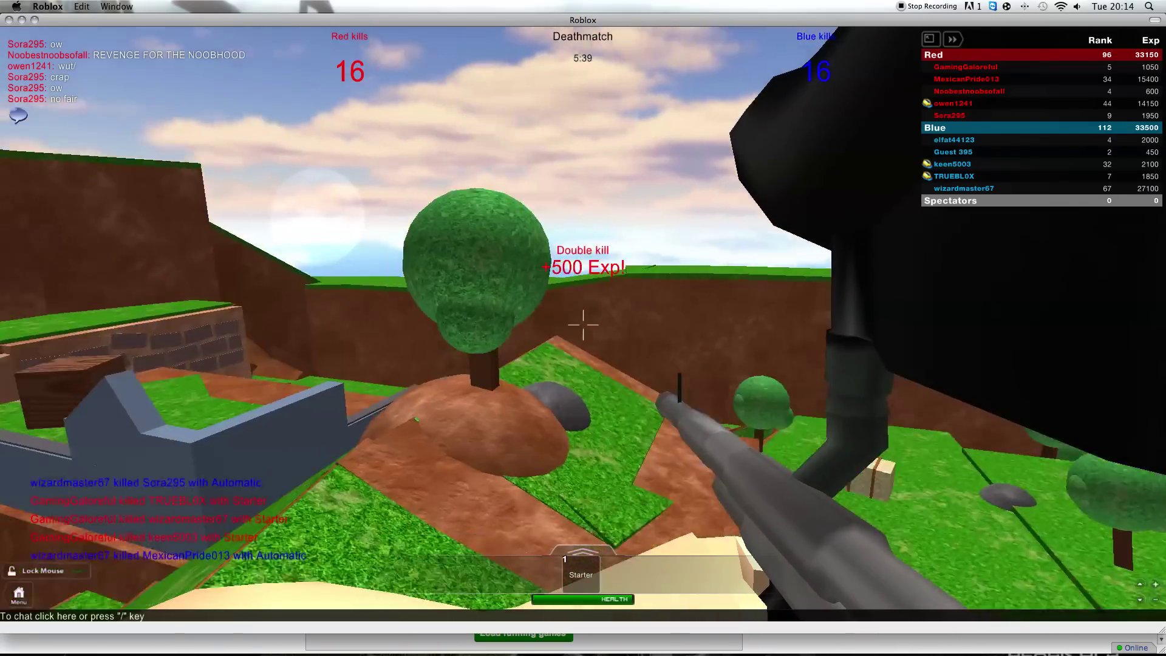
pyautogui.press('w')
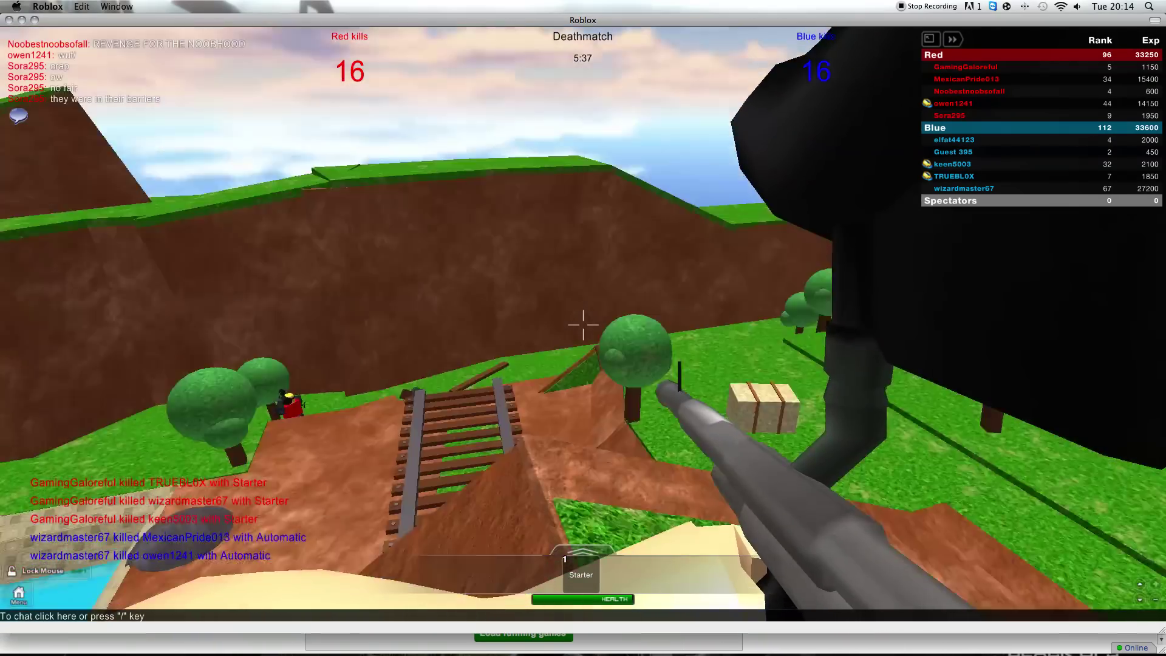
pyautogui.press('w')
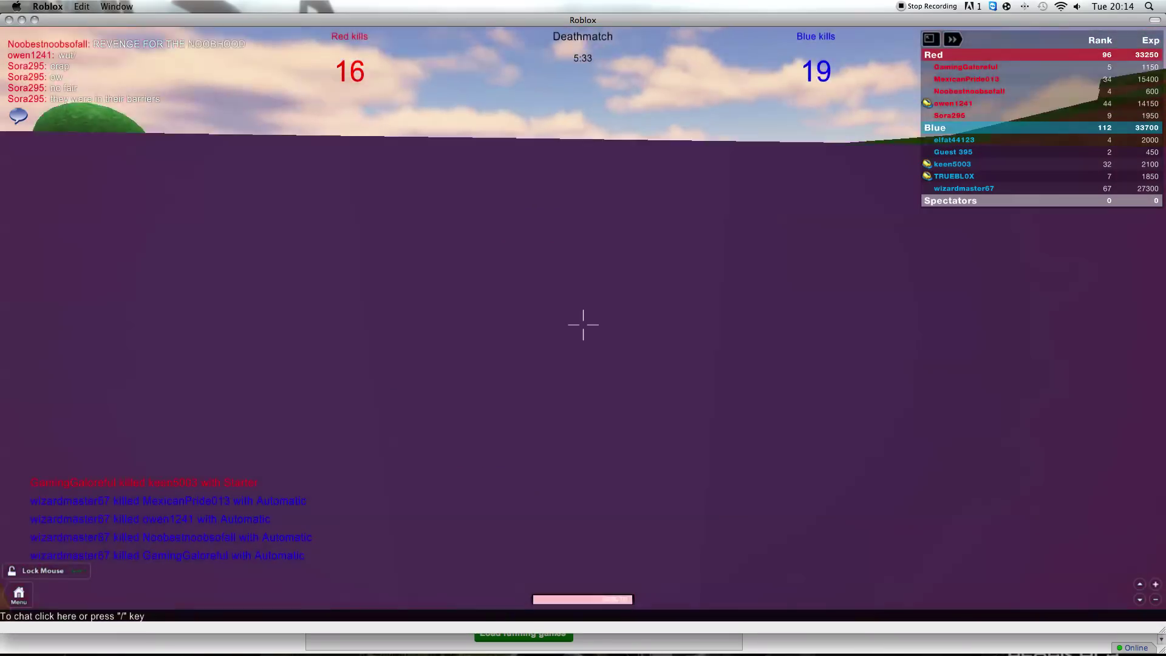
pyautogui.press('w')
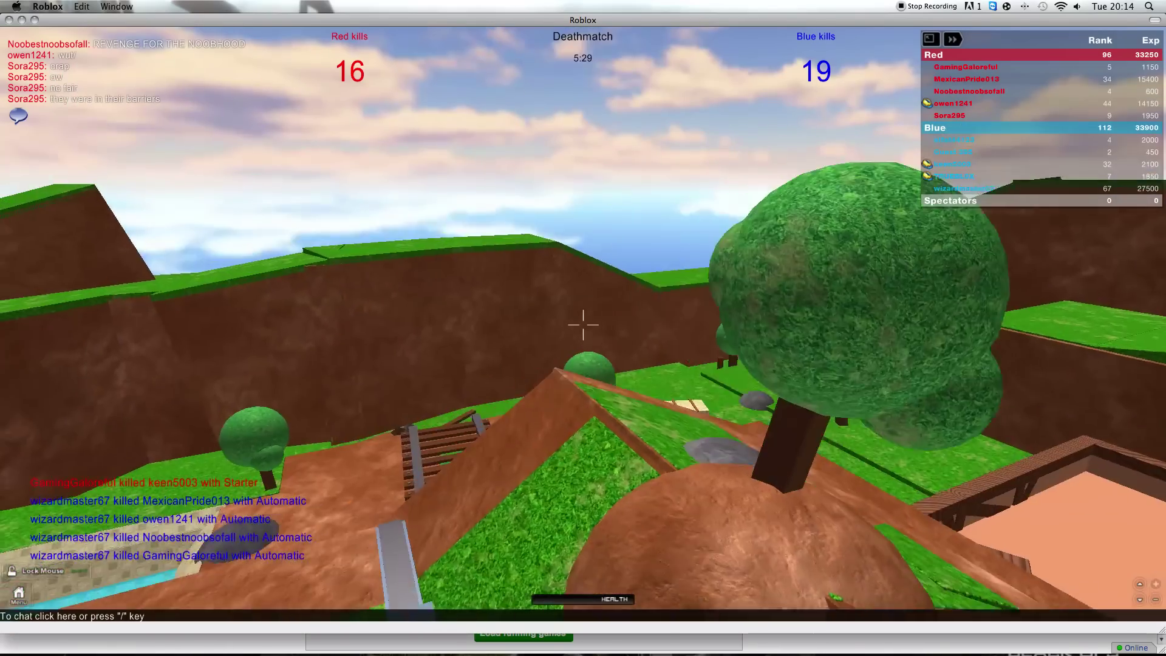
pyautogui.press('1')
pyautogui.press('w')
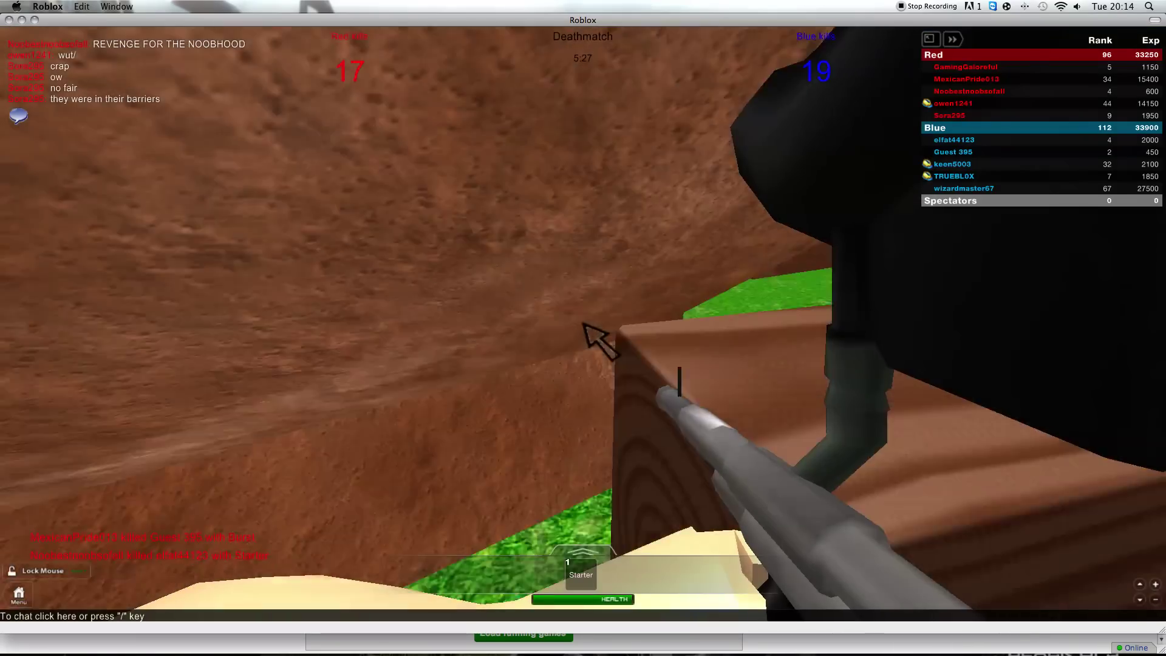
pyautogui.press('w')
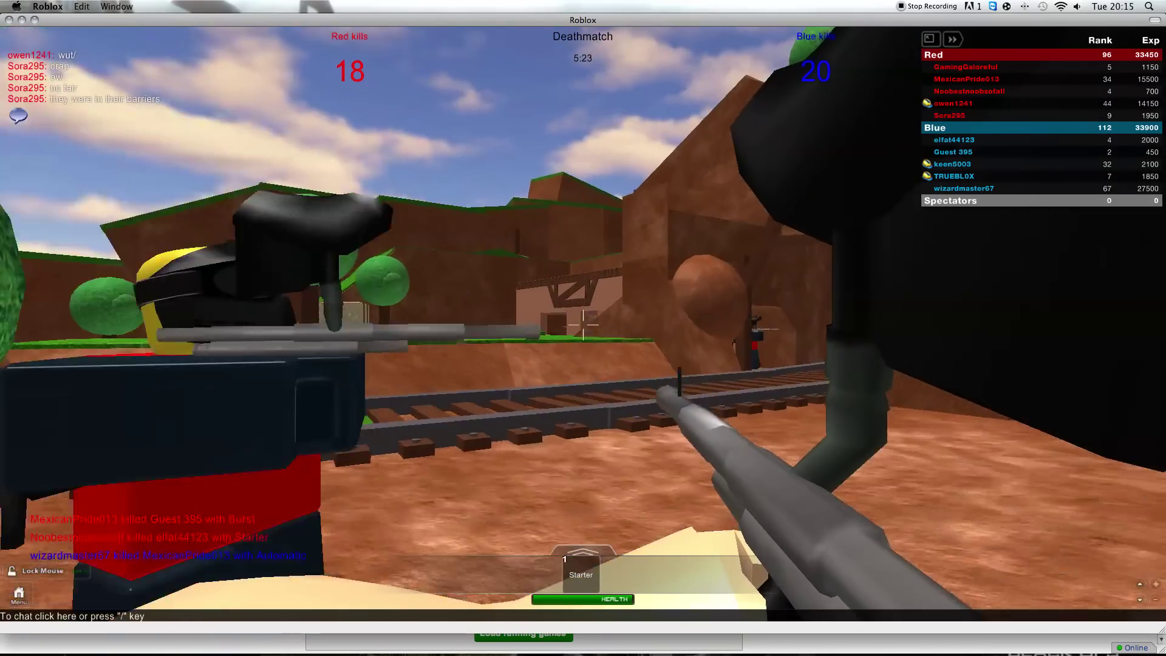
# Move along the tracks and shoot Blue enemies through the rock opening and across the water.
pyautogui.press('w')
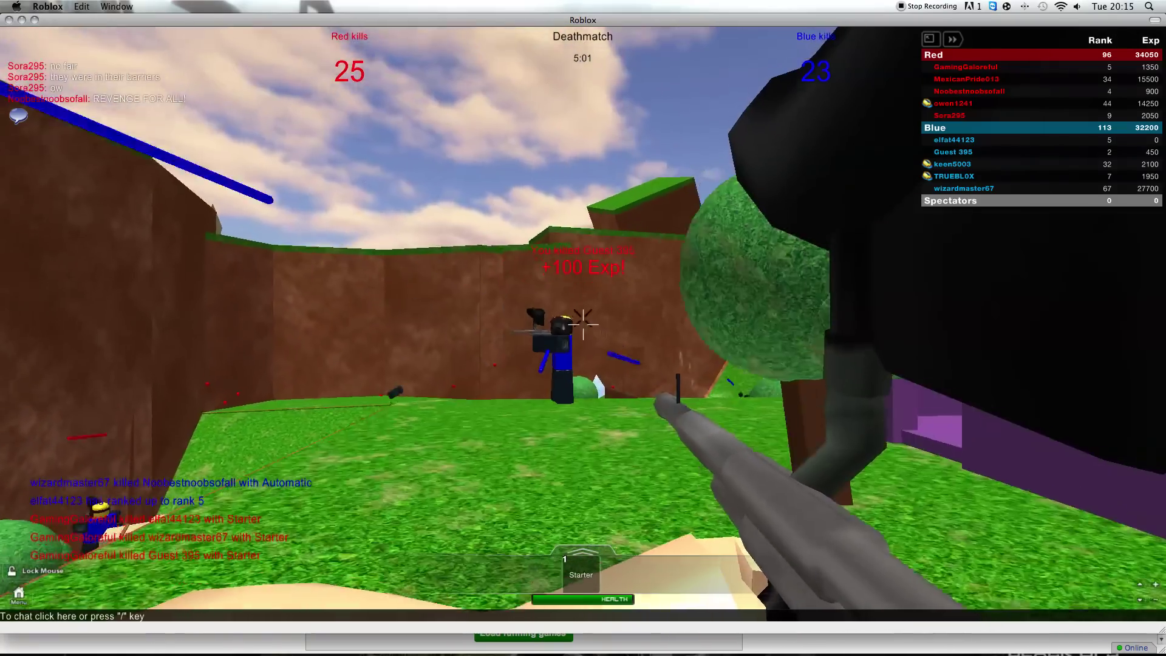
pyautogui.click(583, 325)
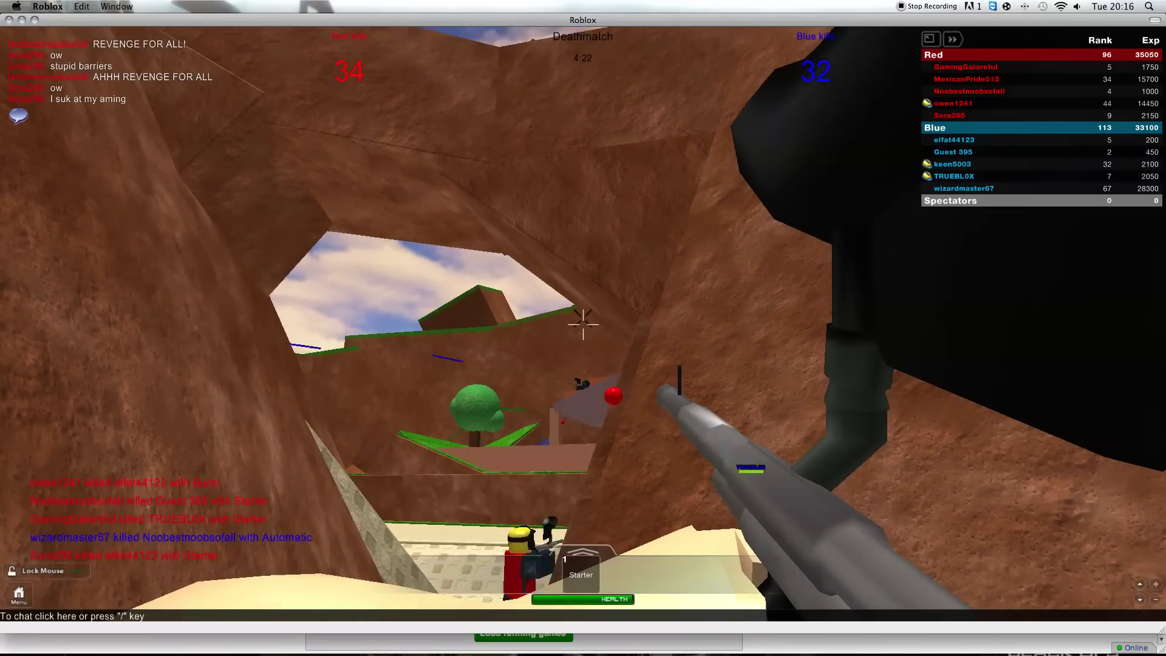
pyautogui.click(584, 323)
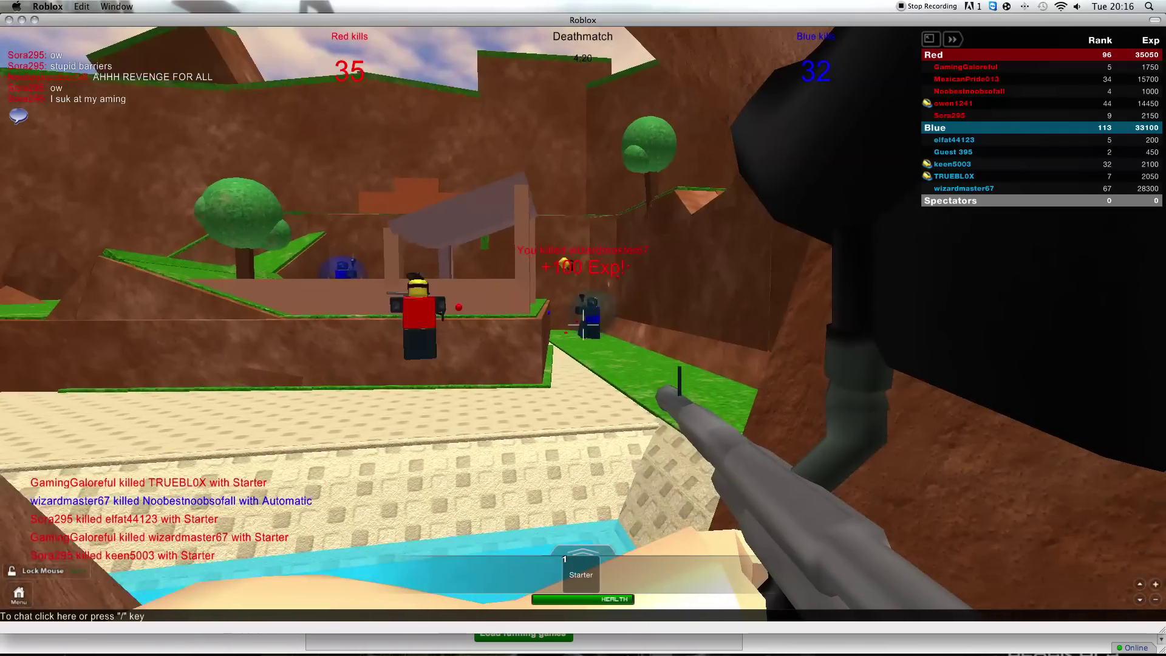
pyautogui.click(582, 319)
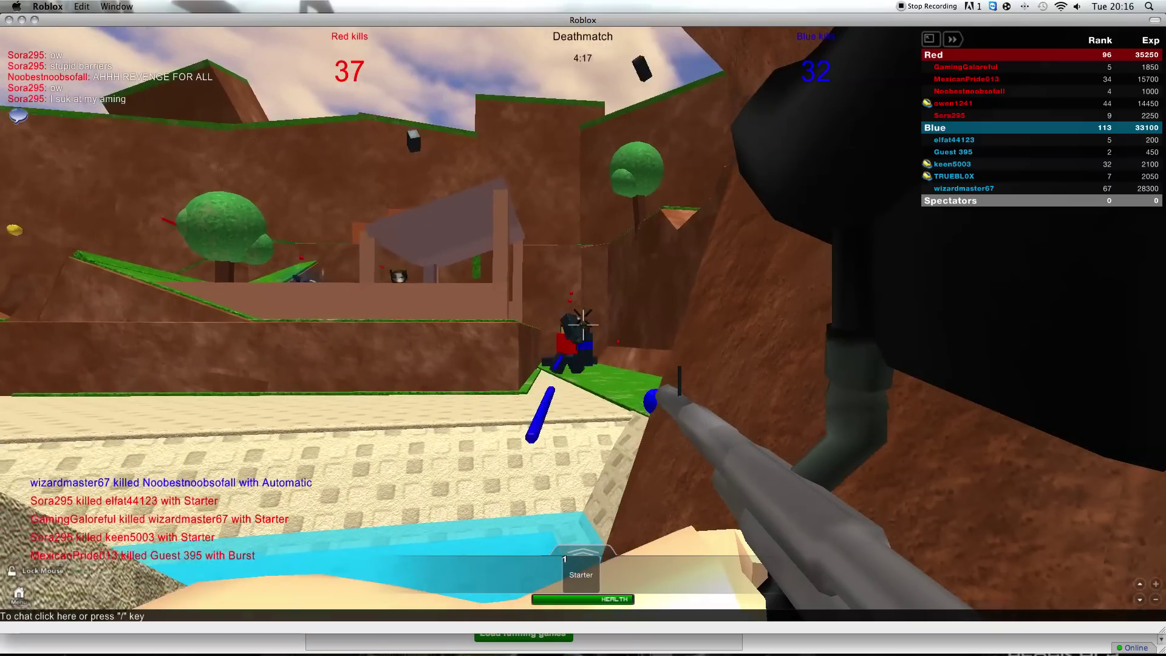
pyautogui.click(582, 324)
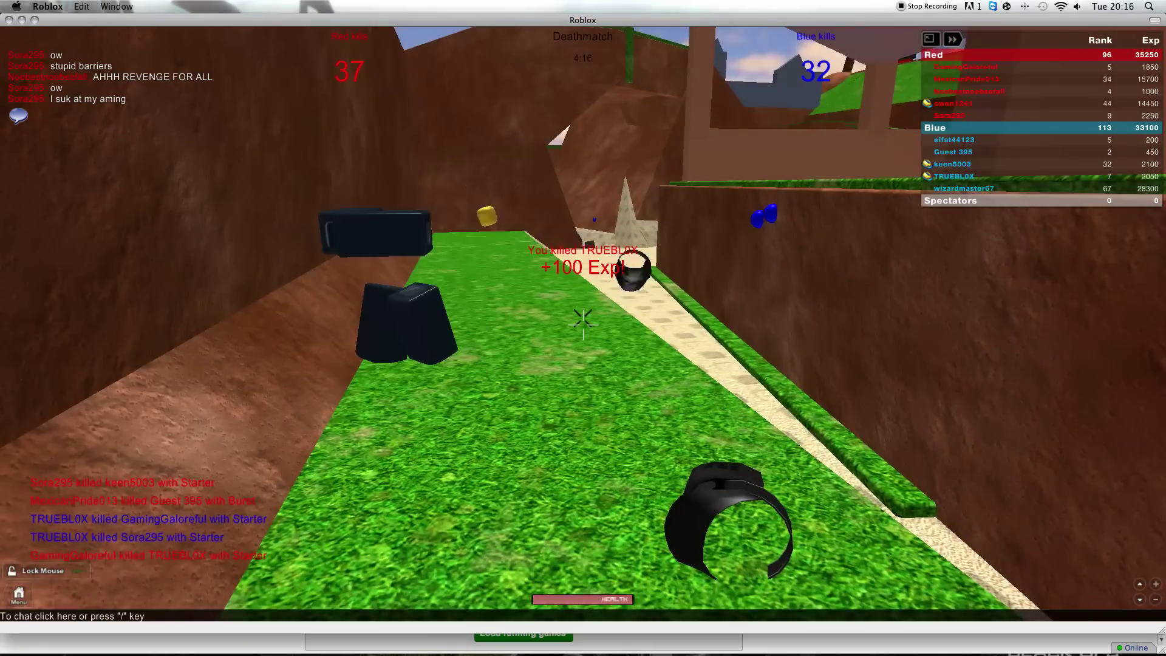
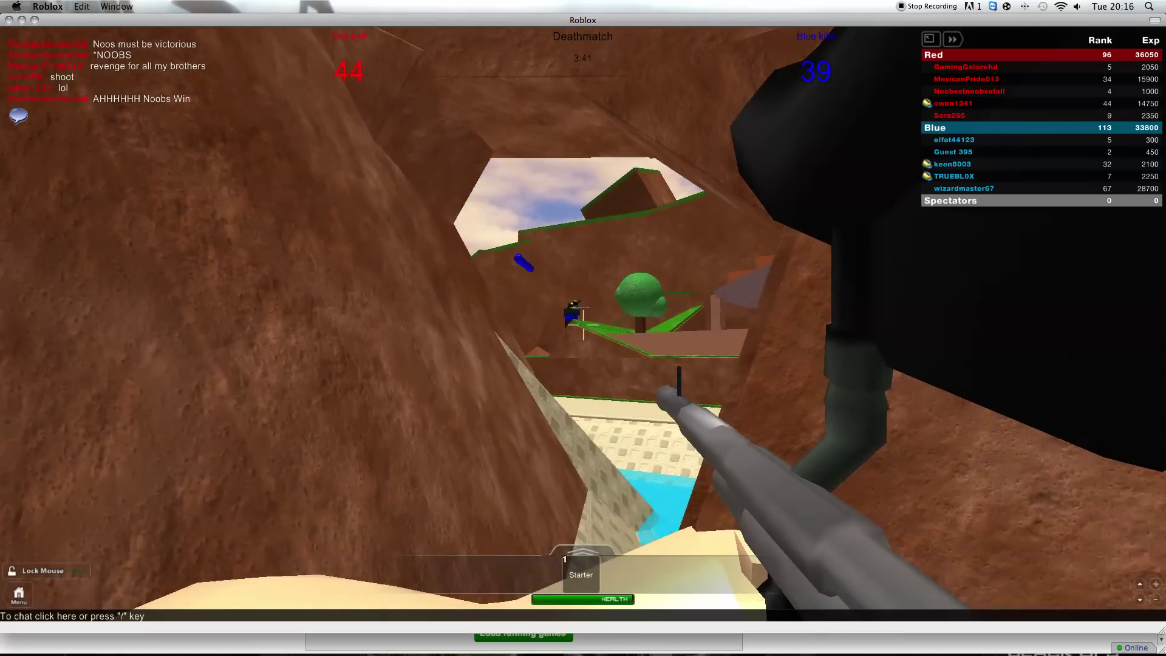
pyautogui.click(583, 324)
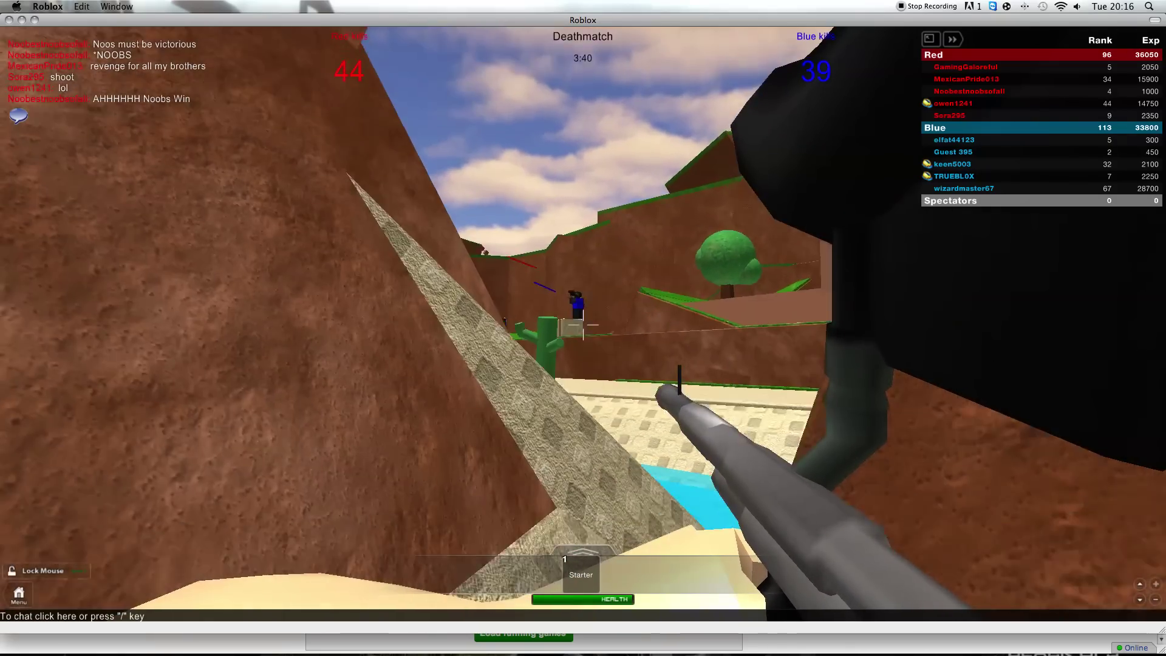
pyautogui.click(583, 323)
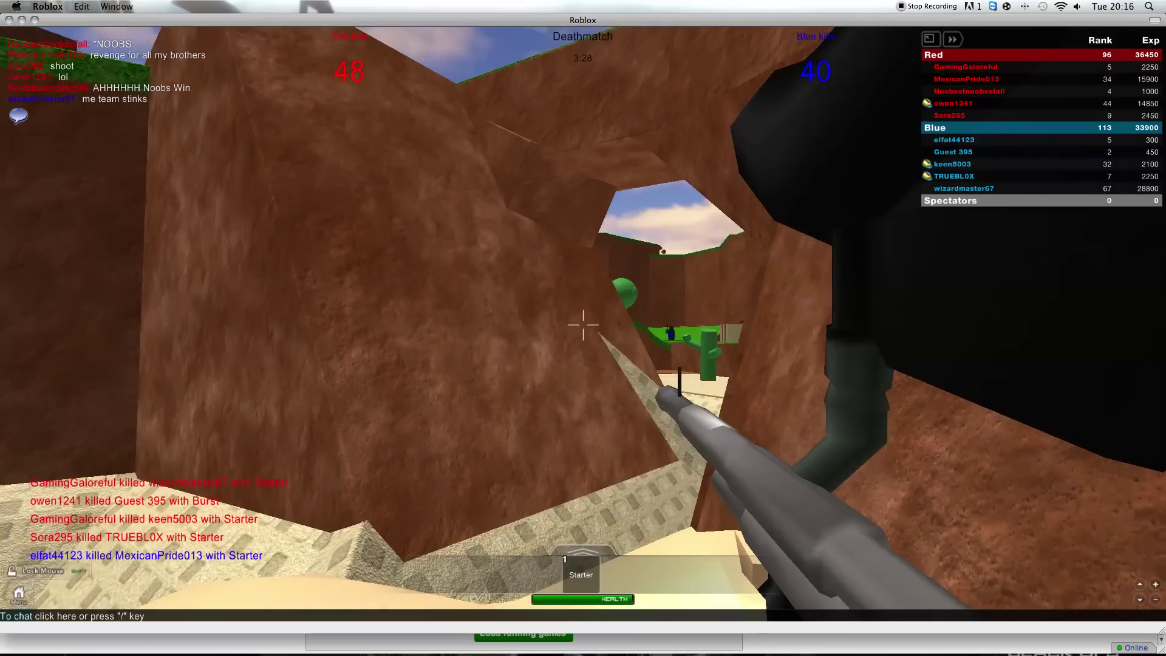
pyautogui.click(583, 326)
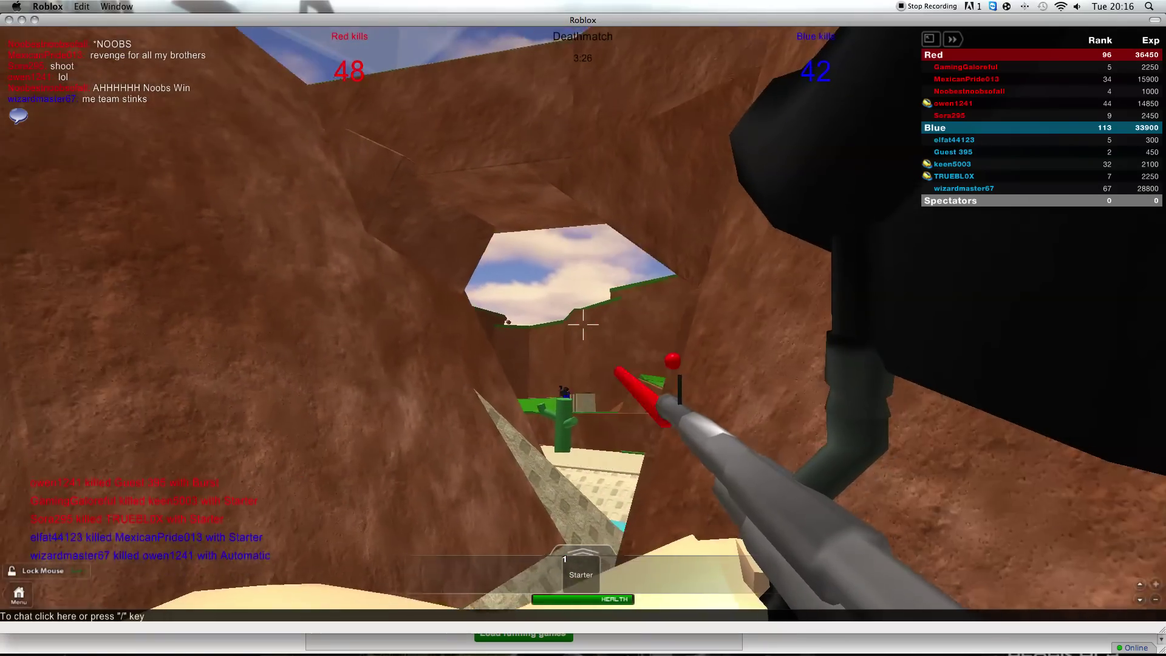